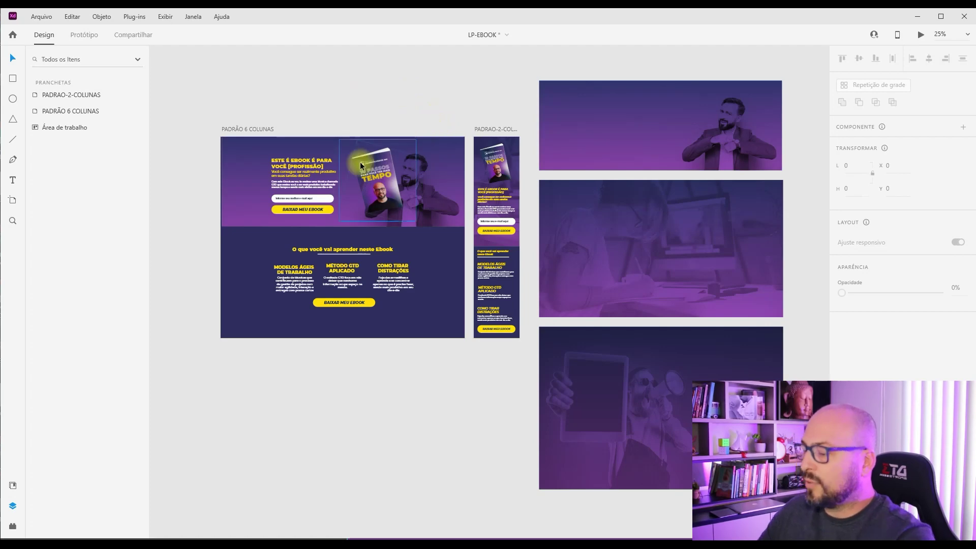
Step: Replace the [PROFISSÃO] placeholder in the PADRÃO 6 COLUNAS artboard's headline with DESIGNER
key(ctrl+equal)
drag(324, 182, 543, 264)
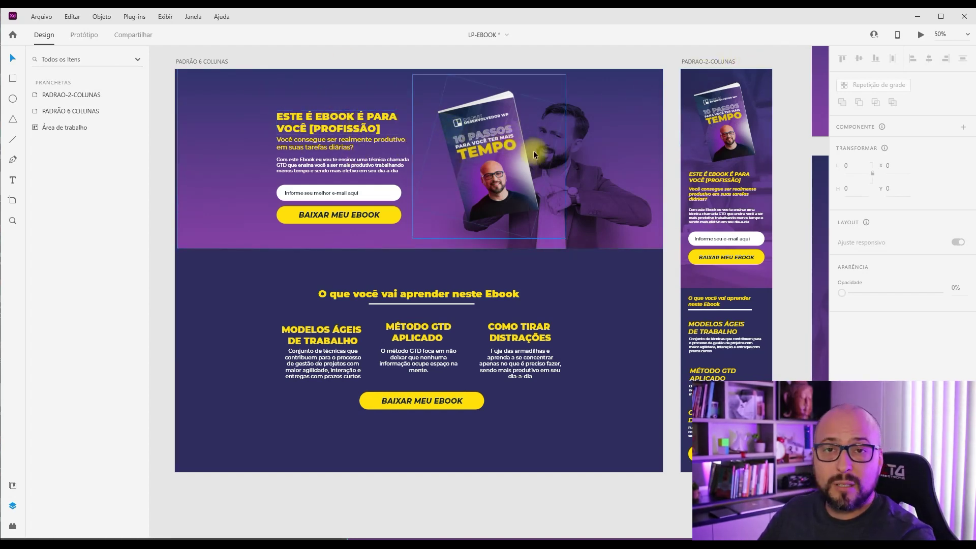
double_click(316, 133)
drag(310, 129, 385, 131)
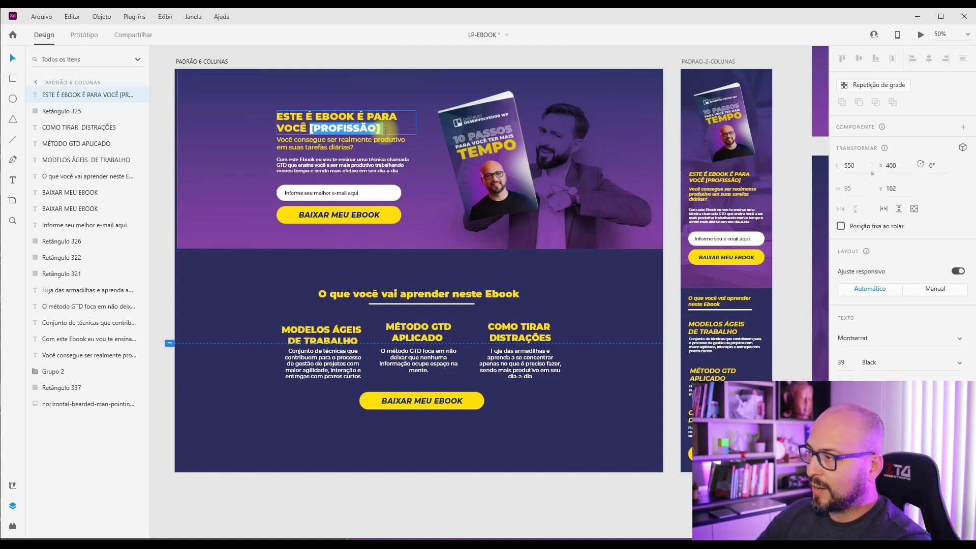
text(DESIGNER)
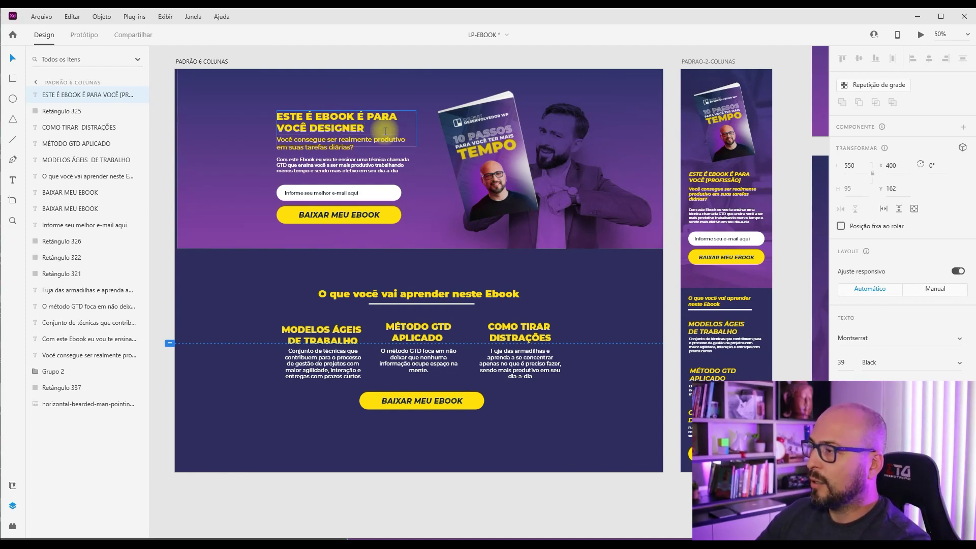
Step: Change the last word of the desktop headline to ADVOGAD
key(ctrl+shift+Left)
text(ADF)
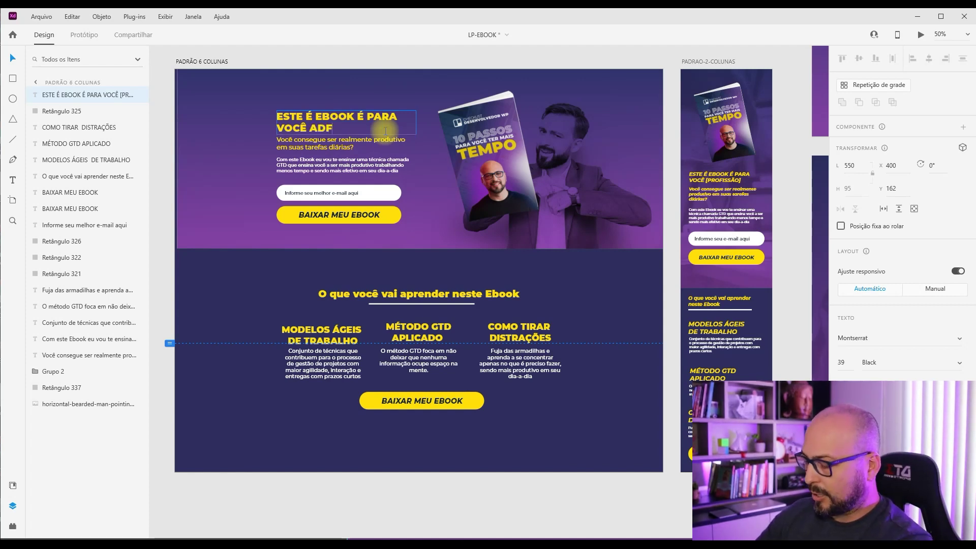
key(BackSpace)
text(VOGAD)
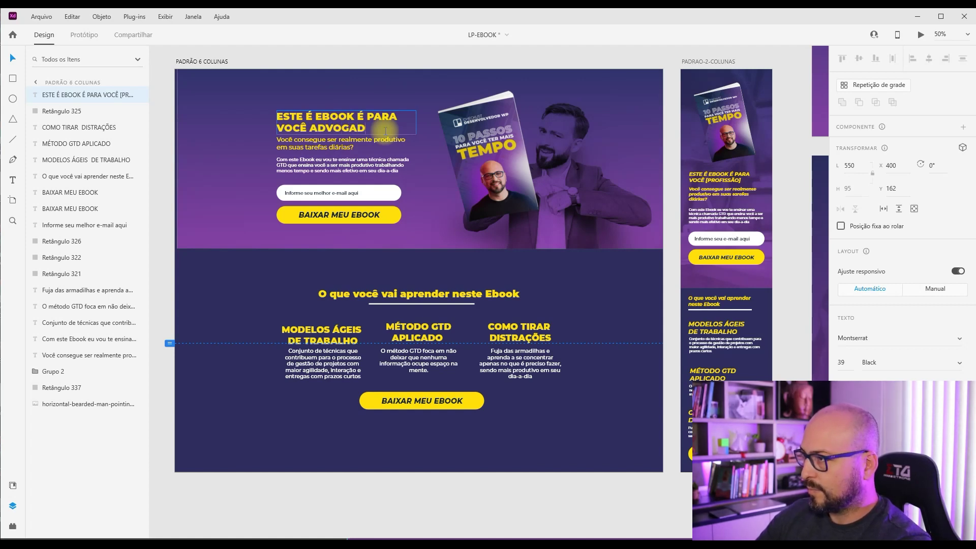
Step: Change the profession in the desktop headline to GESTOR and finish the text editing
key(ctrl+shift+Left)
text(GES)
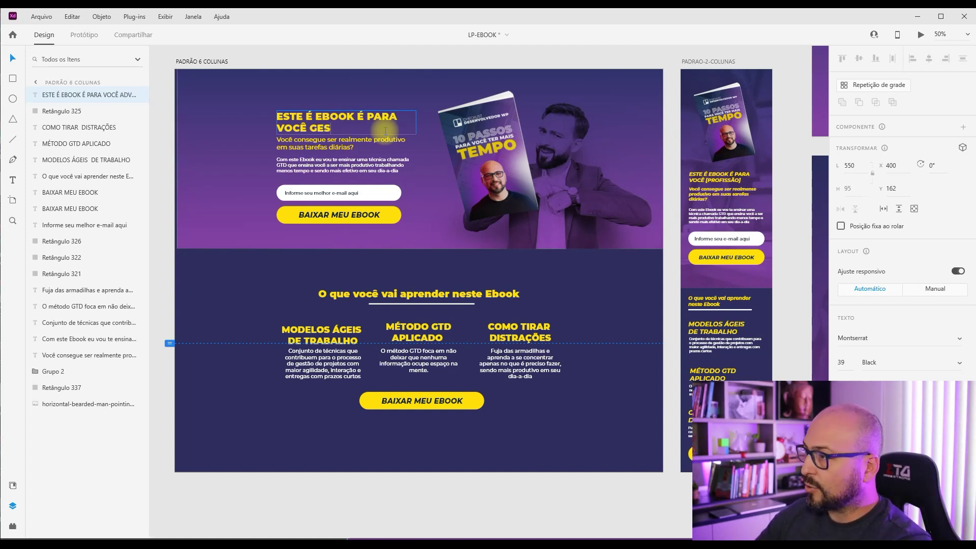
text(TOR)
key(Escape)
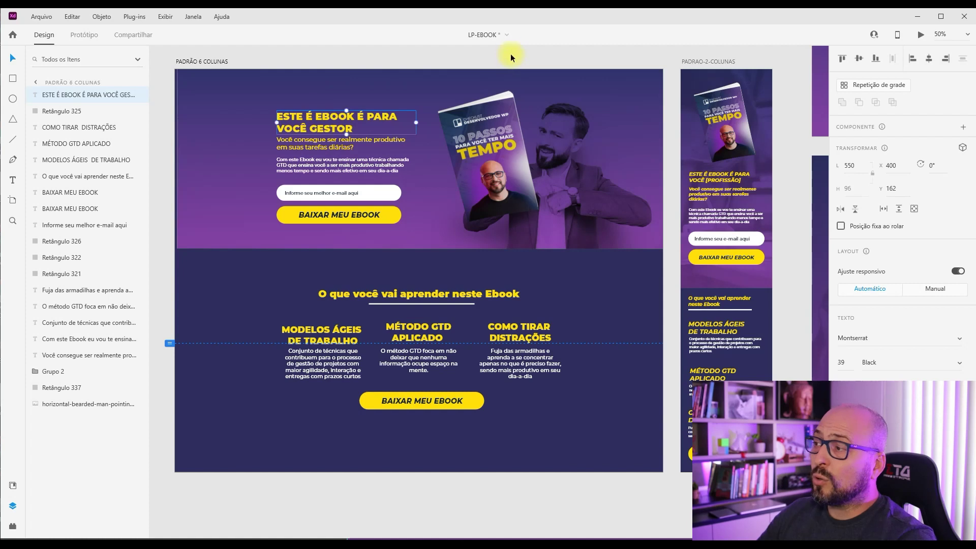
Step: Undo the profession changes in the desktop headline and deselect everything
key(ctrl+z)
key(ctrl+z)
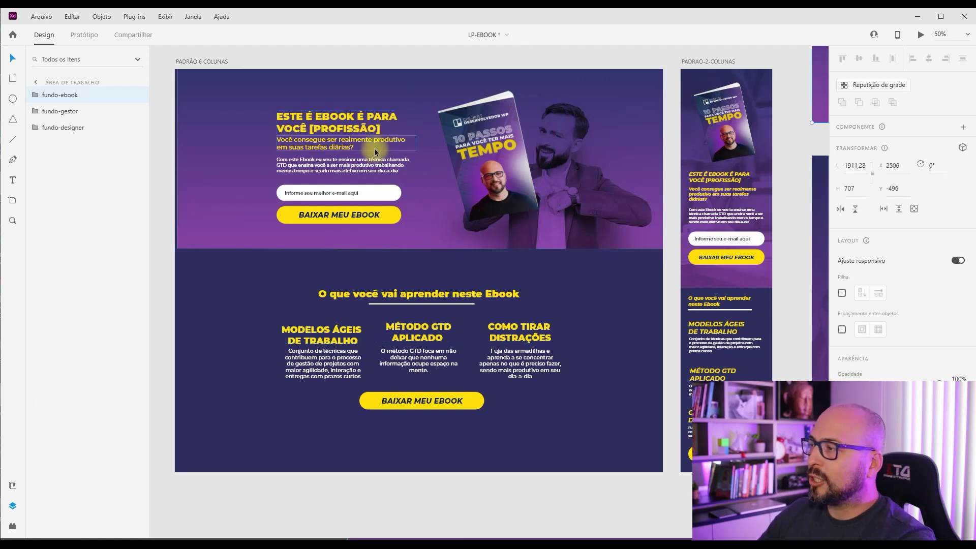
click(504, 57)
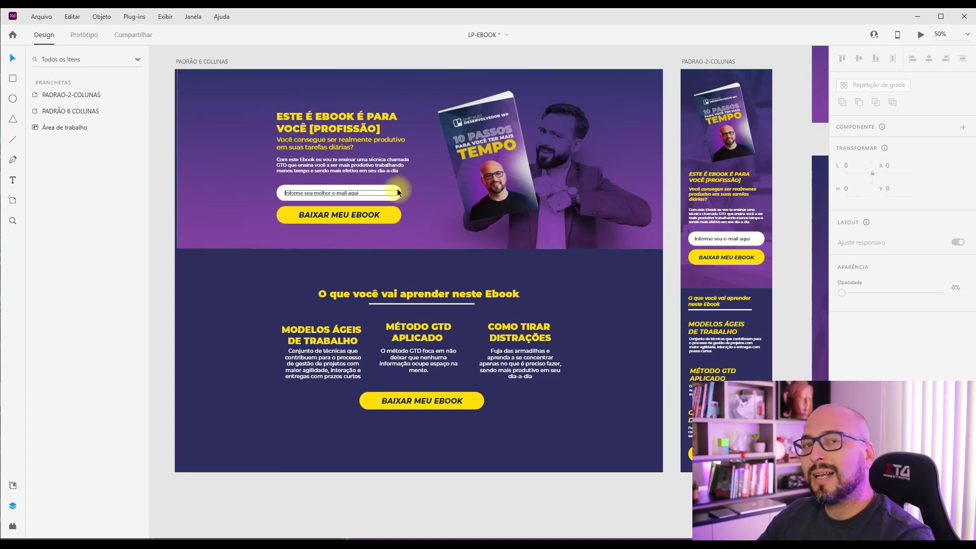
Step: Examine the designer and gestor background images and compare them with the desktop and mobile artboards
mouse_move(642, 172)
mouse_down()
mouse_move(185, 189)
mouse_move(53, 207)
mouse_move(83, 300)
mouse_move(120, 132)
mouse_up()
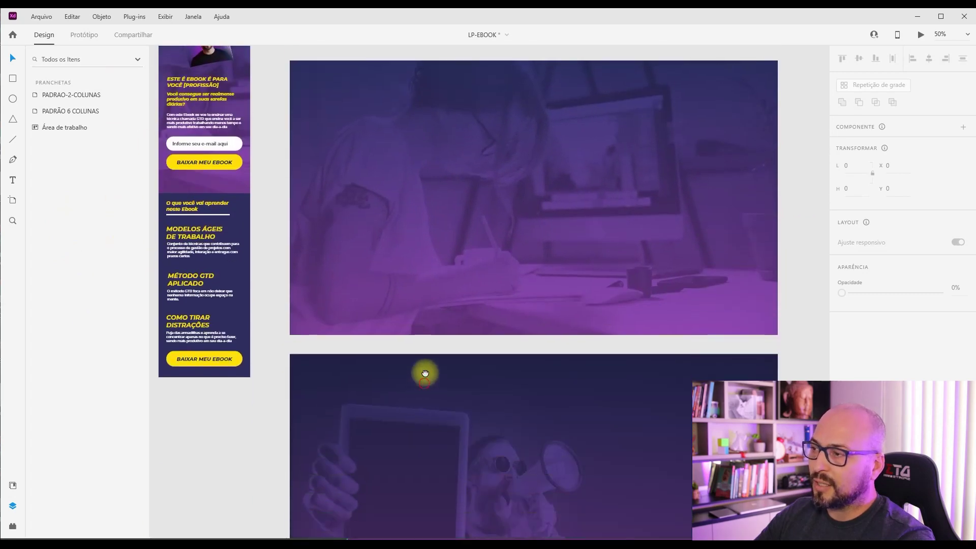
drag(422, 381, 388, 181)
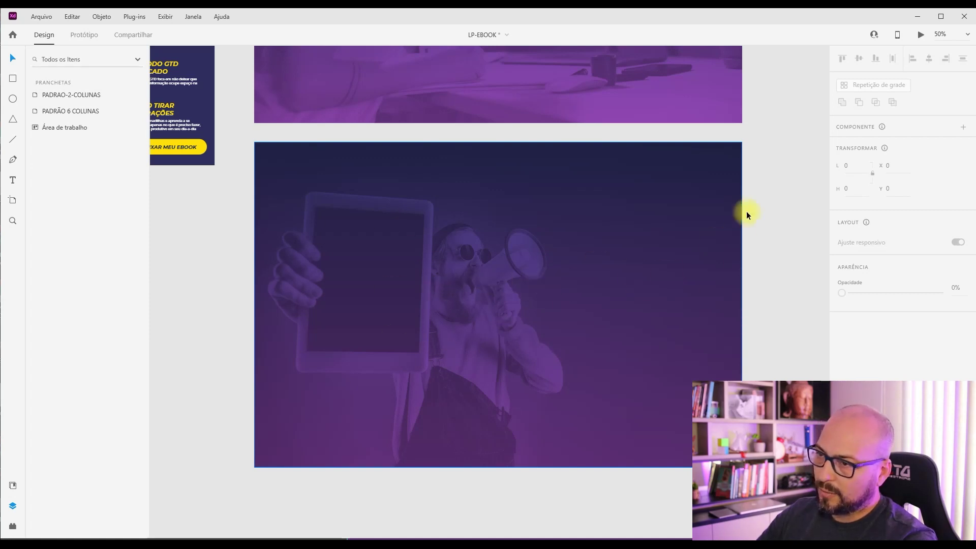
scroll(740, 227, up, 5)
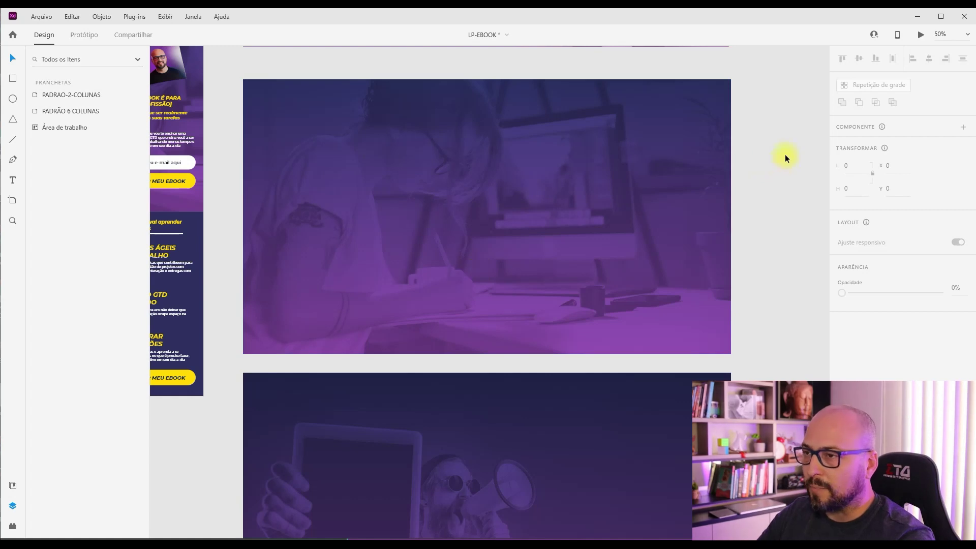
drag(261, 281, 829, 374)
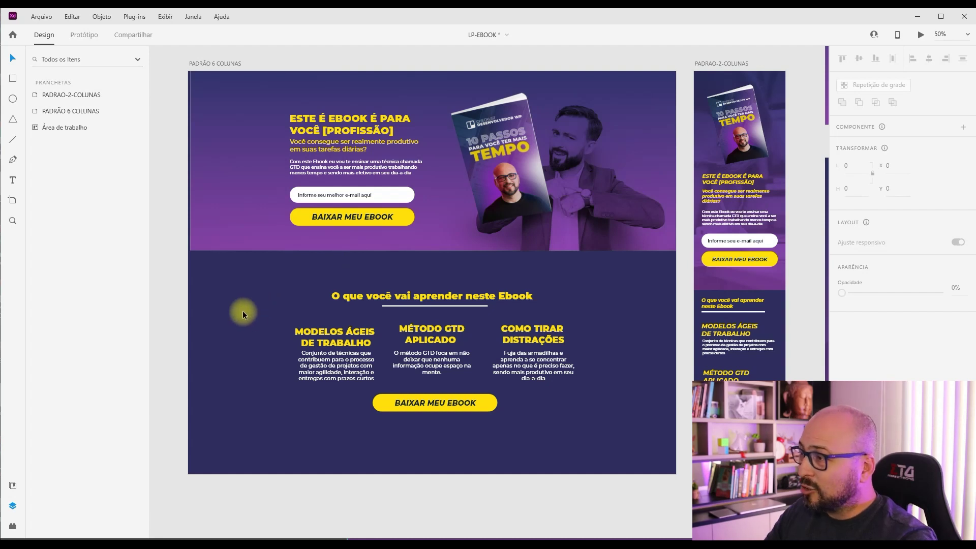
drag(597, 284, 519, 319)
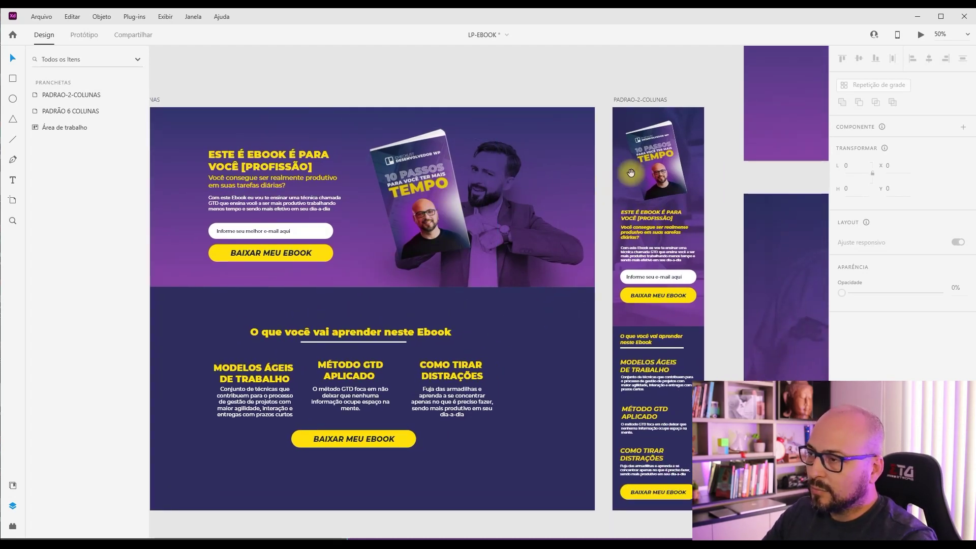
scroll(560, 261, right, 10)
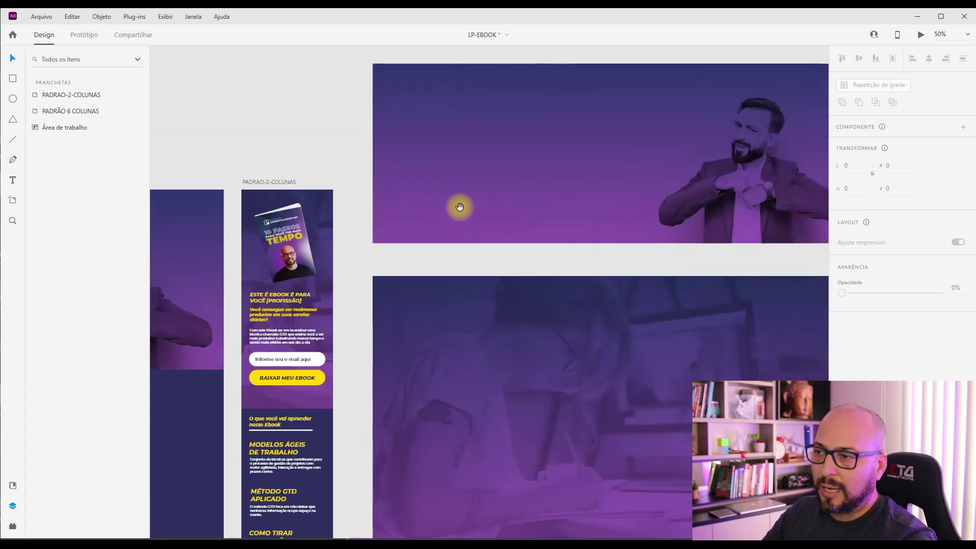
Step: Duplicate the ebook mockup from the desktop artboard into the empty area to the right of the fundo-ebook background
key(ctrl+0)
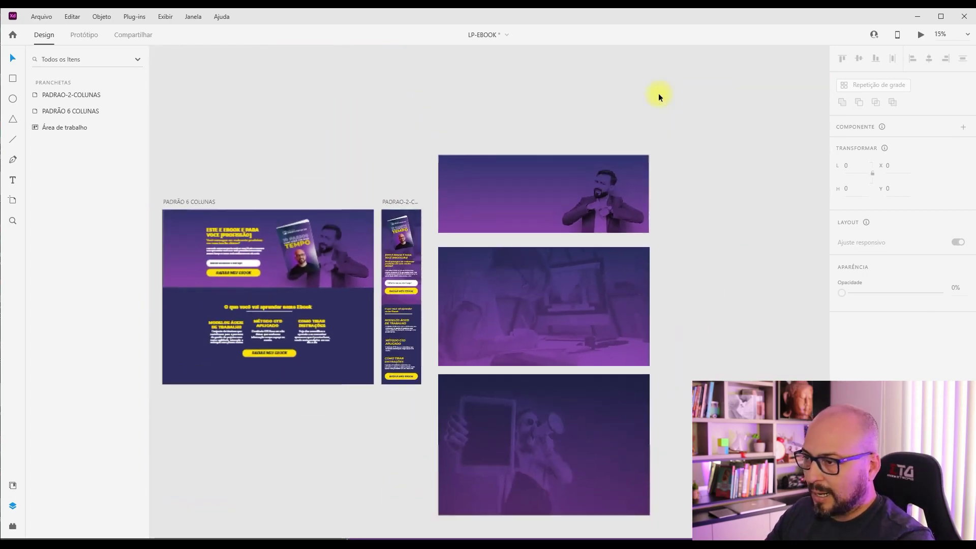
drag(356, 254, 662, 216)
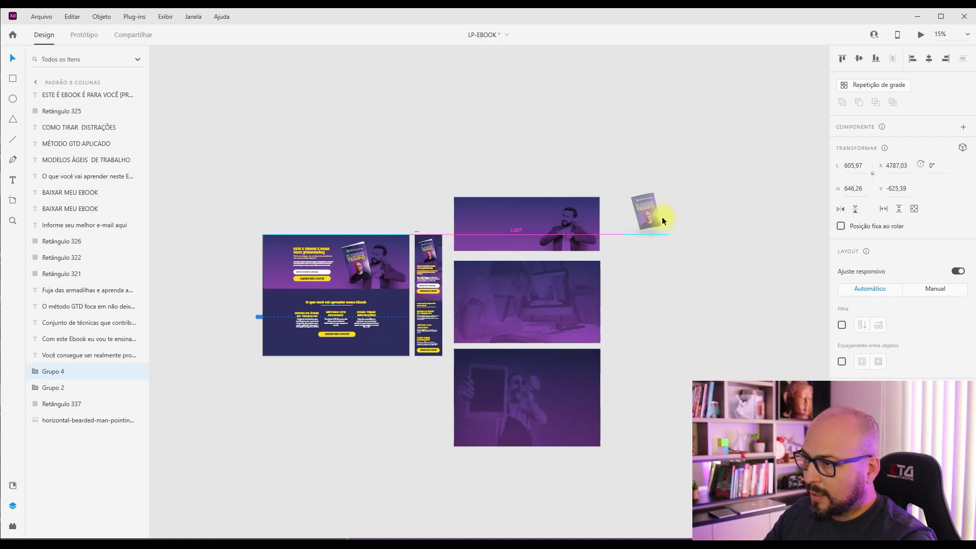
click(677, 246)
Step: Rename the duplicated ebook mockup group as EBOOK
click(657, 218)
double_click(61, 93)
text(EBOOK)
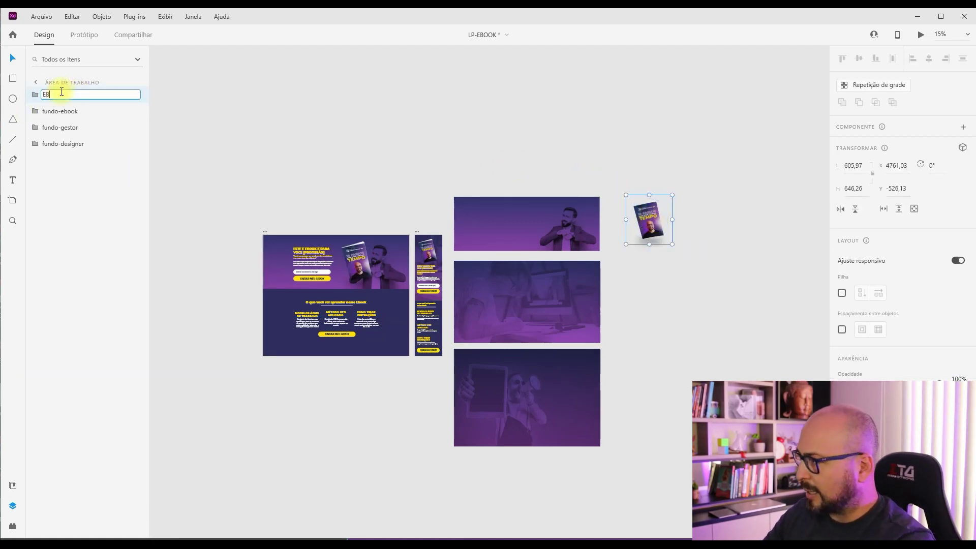
key(Return)
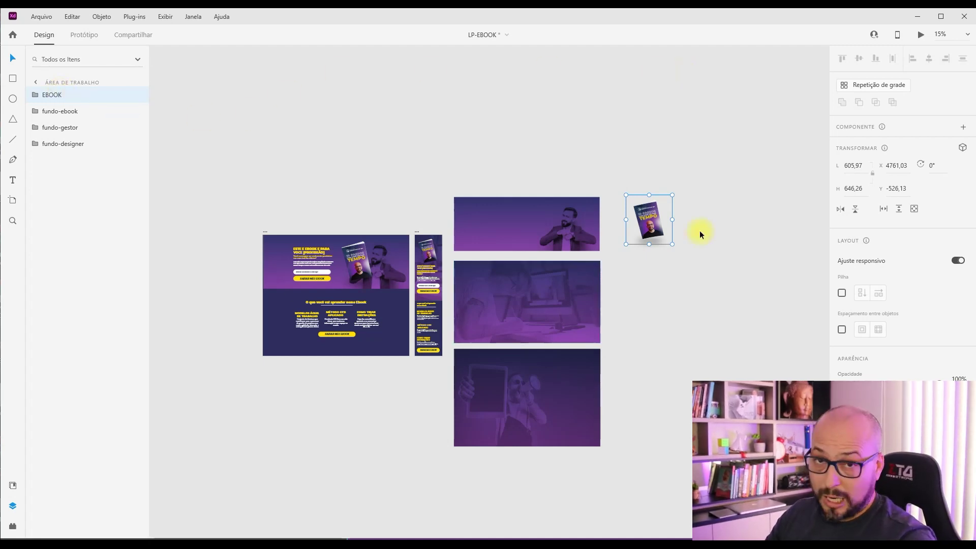
Step: Move the EBOOK mockup closer to the right edge of the fundo-ebook background
click(622, 279)
key(ctrl+equal)
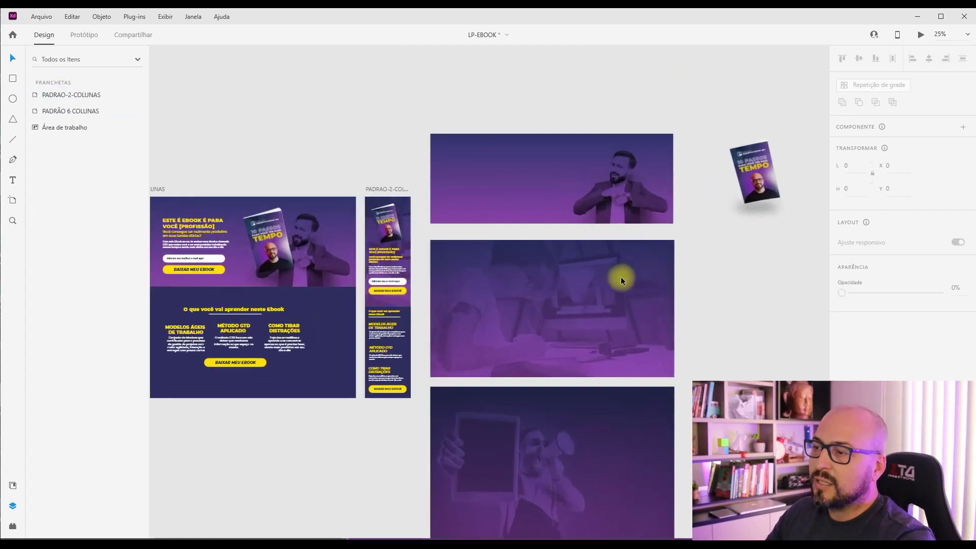
drag(700, 279, 655, 237)
drag(738, 156, 716, 157)
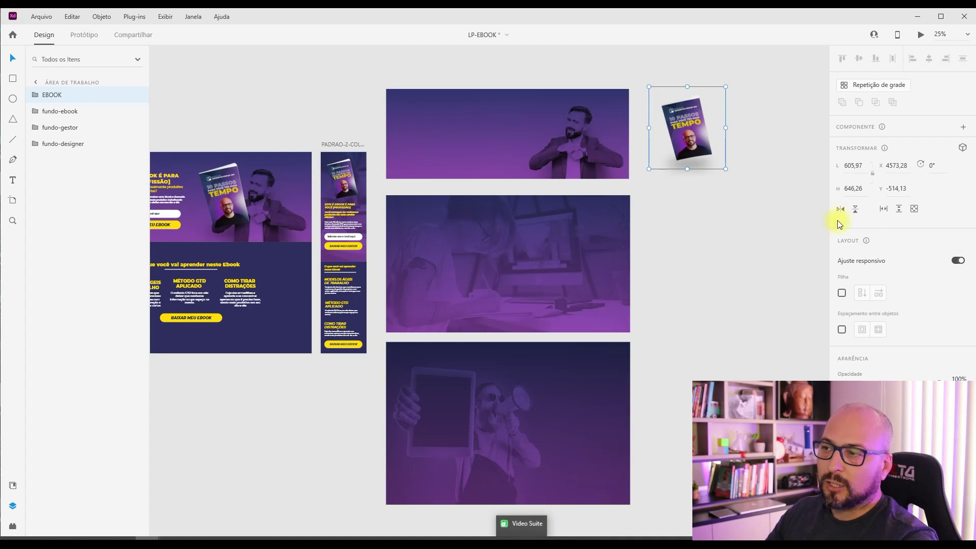
Step: Select the EBOOK mockup group and export it in PNG format
click(752, 295)
drag(763, 235, 648, 87)
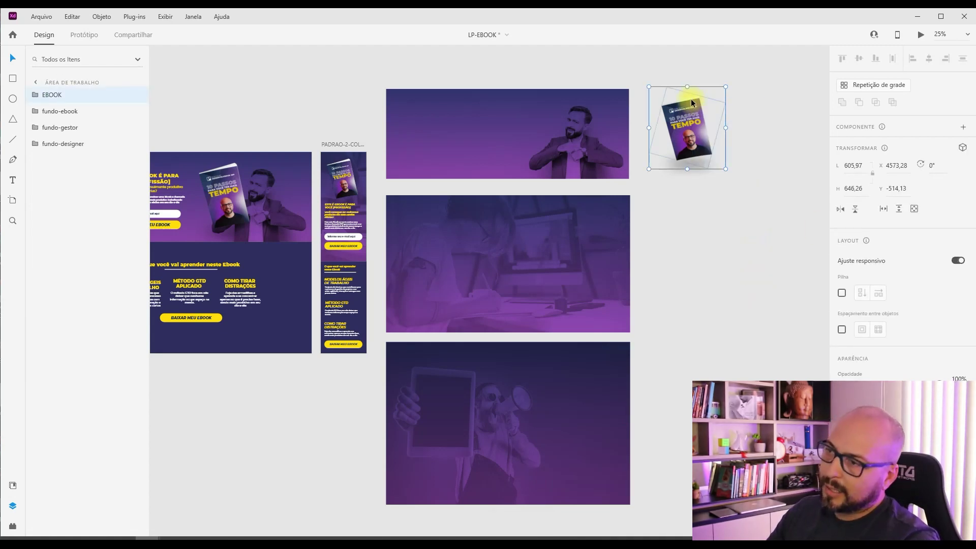
right_click(56, 98)
click(89, 362)
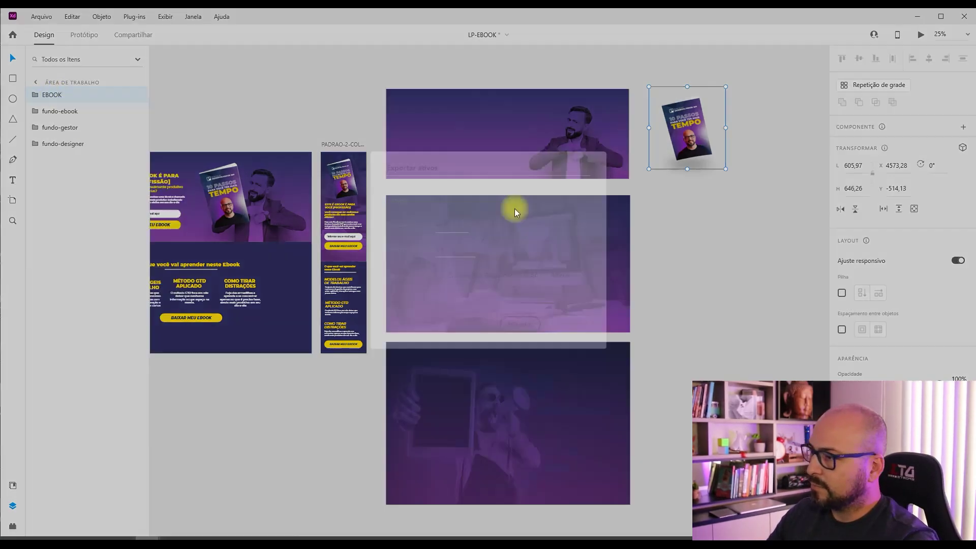
click(448, 200)
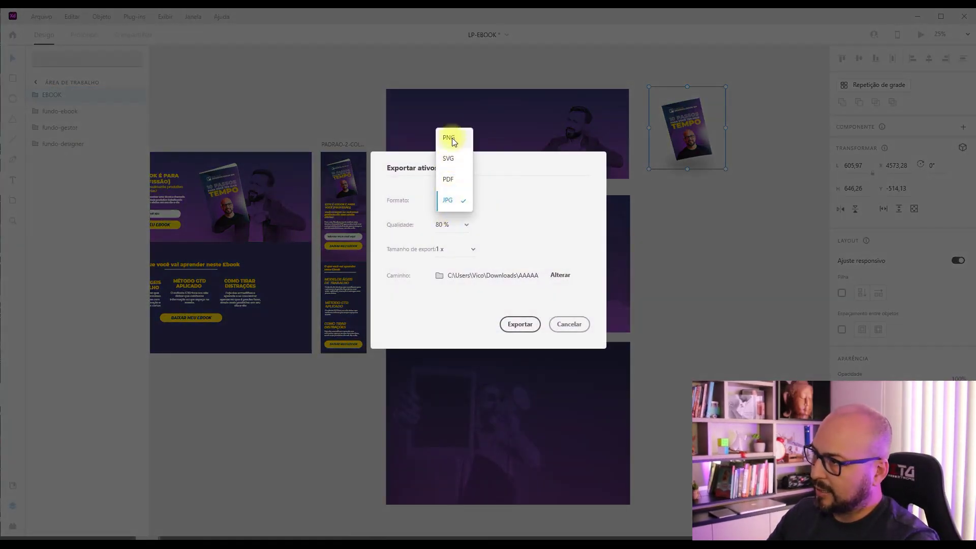
click(452, 138)
click(522, 304)
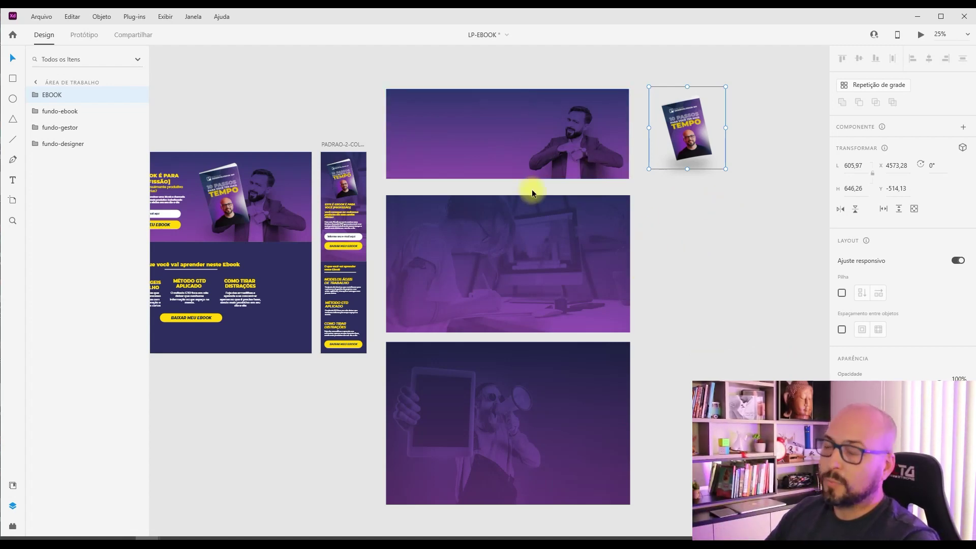
Step: Move the fundo-ebook background down to Y -442, evenly spaced with the two backgrounds below it
click(547, 145)
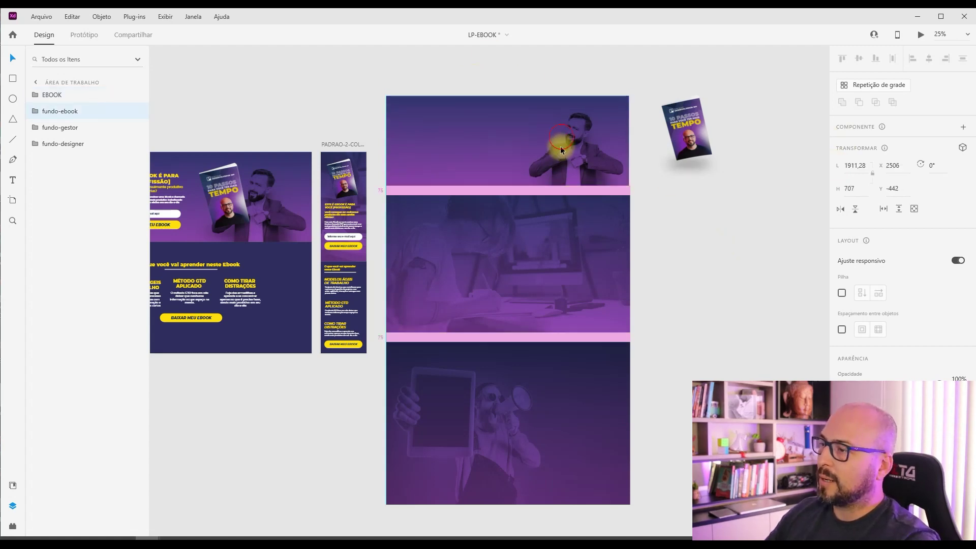
drag(514, 70, 511, 449)
click(656, 477)
click(507, 482)
click(66, 145)
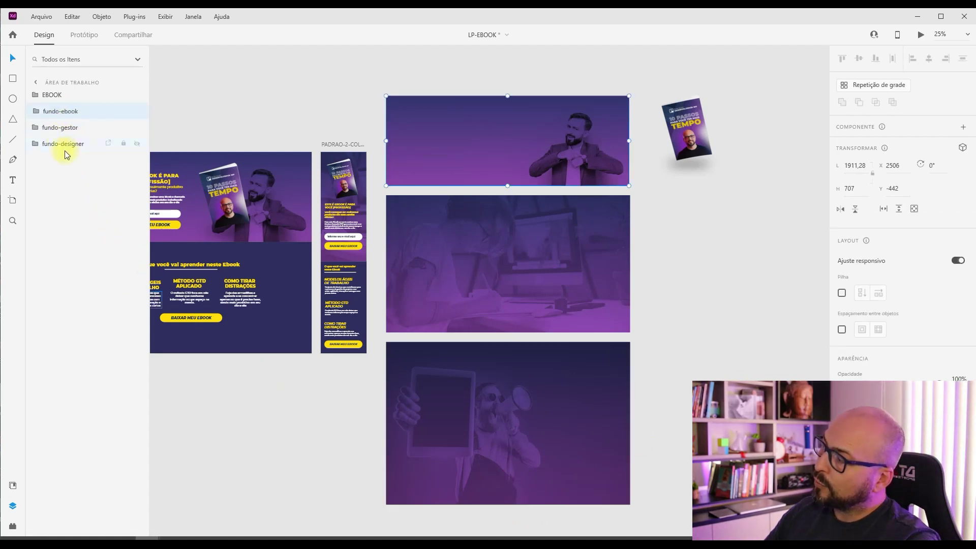
click(455, 111)
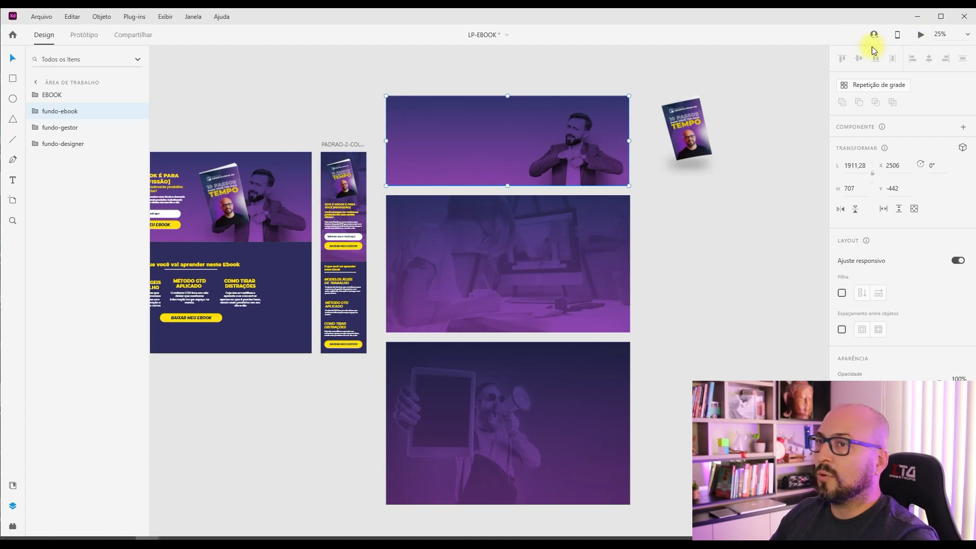
Step: Switch to the WordPress media library in the browser and check the fundo-ebook image's attachment details
click(920, 21)
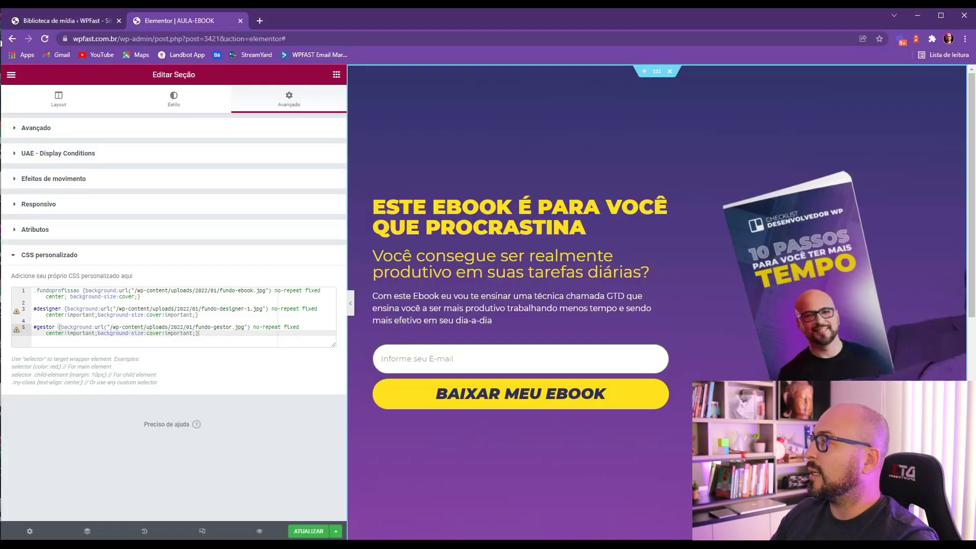
click(49, 21)
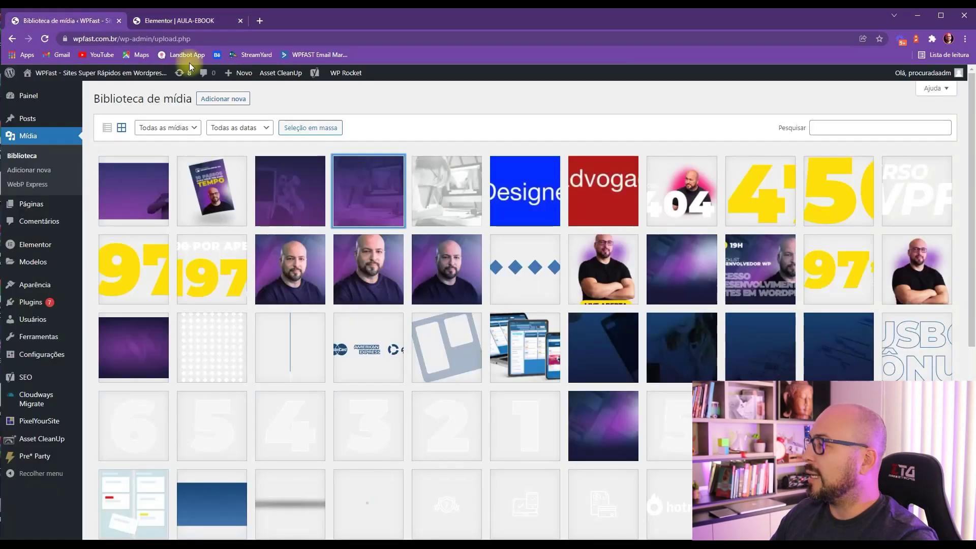
click(105, 182)
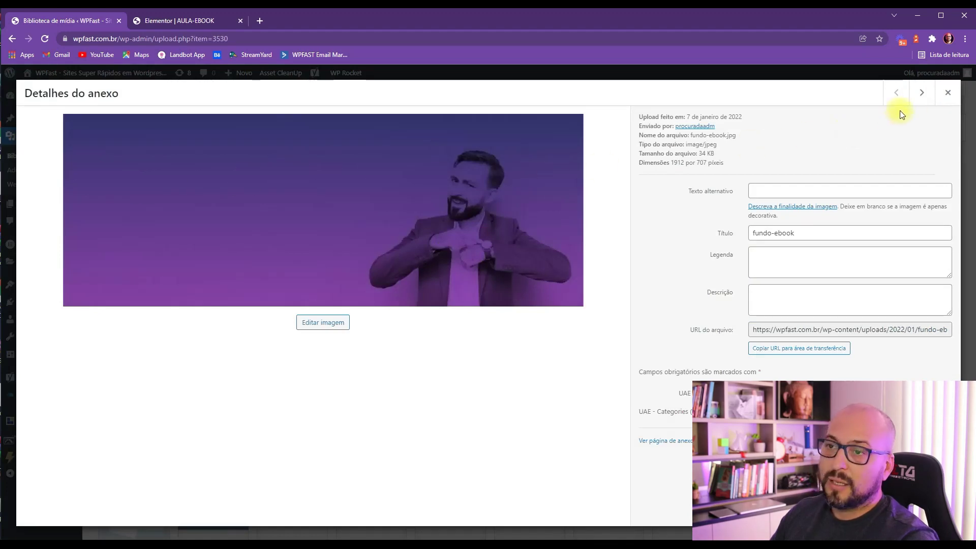
click(947, 93)
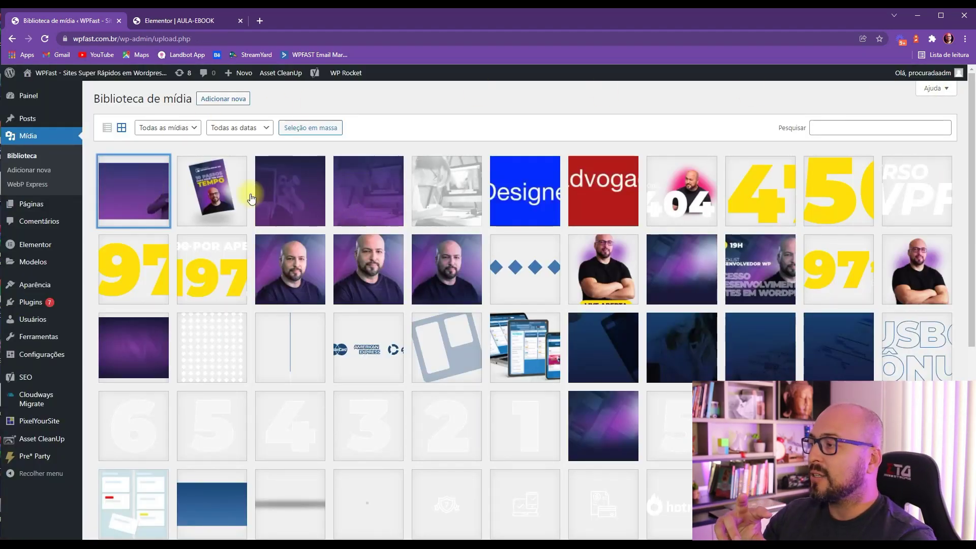
Step: Check the attachment details of the ebook-10passos image and reopen those of fundo-ebook
click(222, 189)
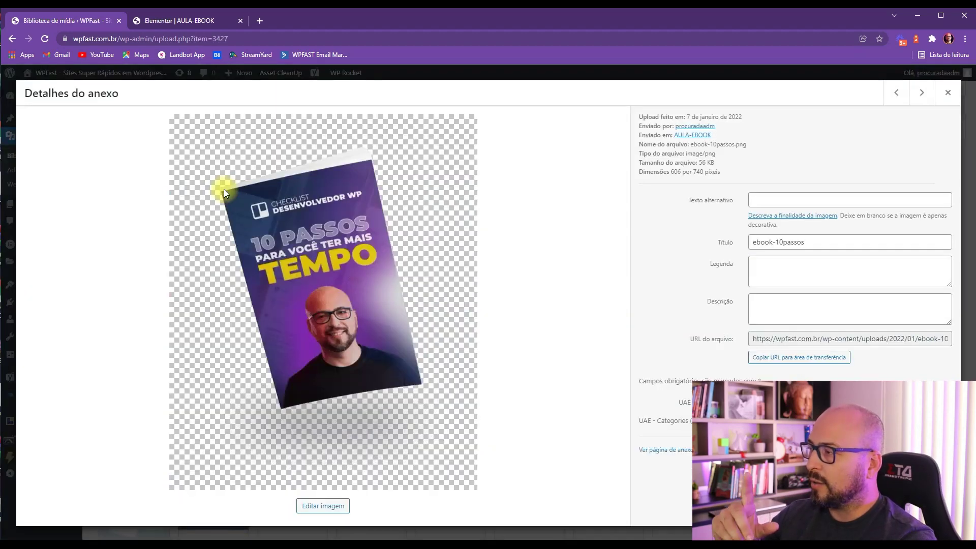
click(948, 92)
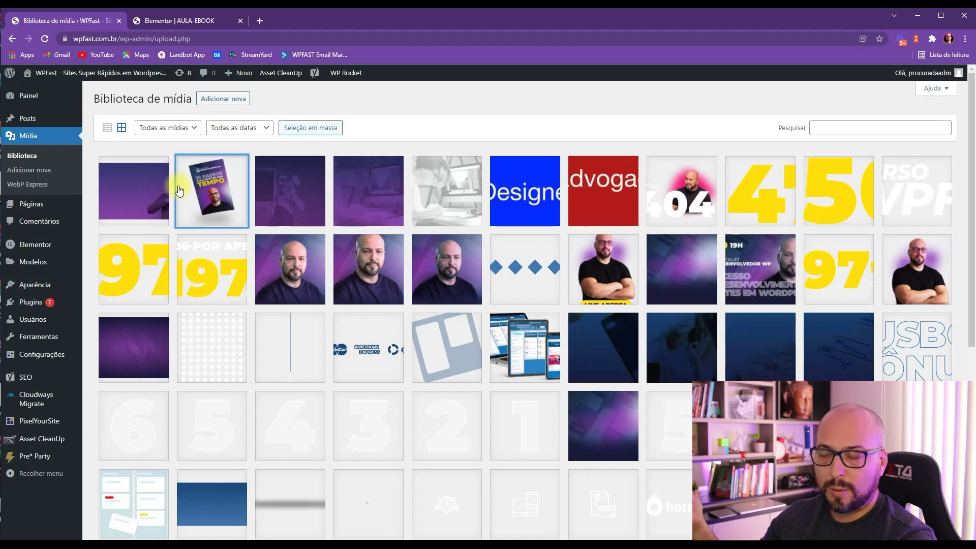
click(158, 185)
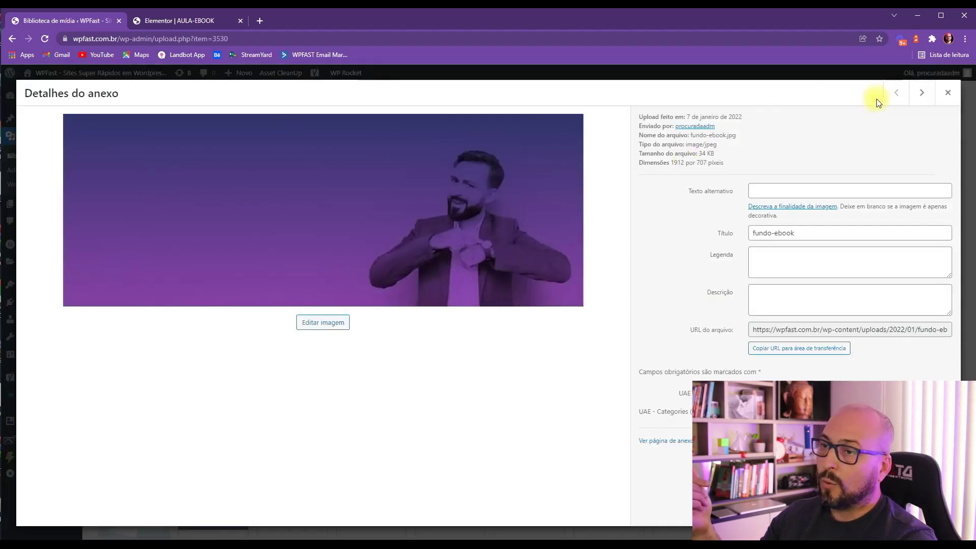
Step: Copy the fundo-ebook image's file URL and check the attachment details of the fundo-gestor and fundo-designer images
click(811, 350)
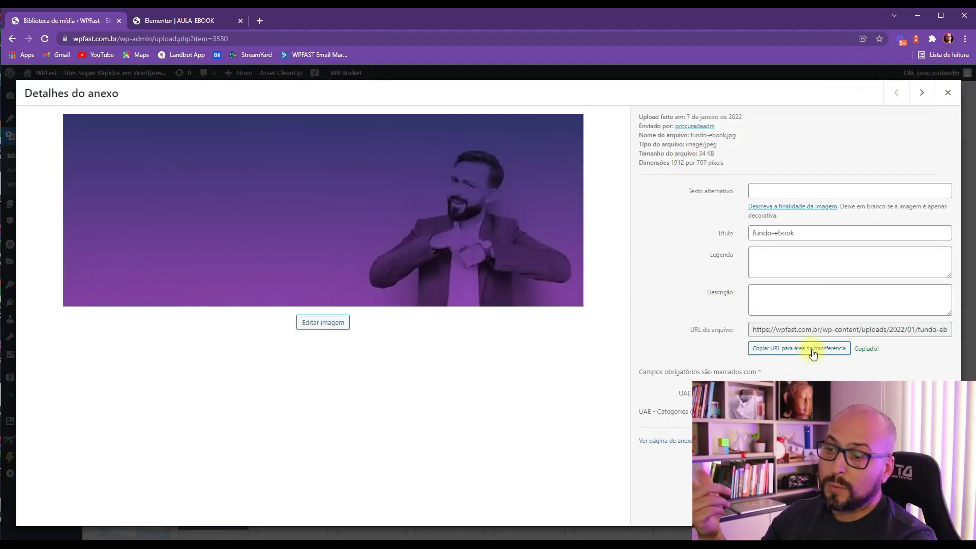
click(938, 97)
click(305, 189)
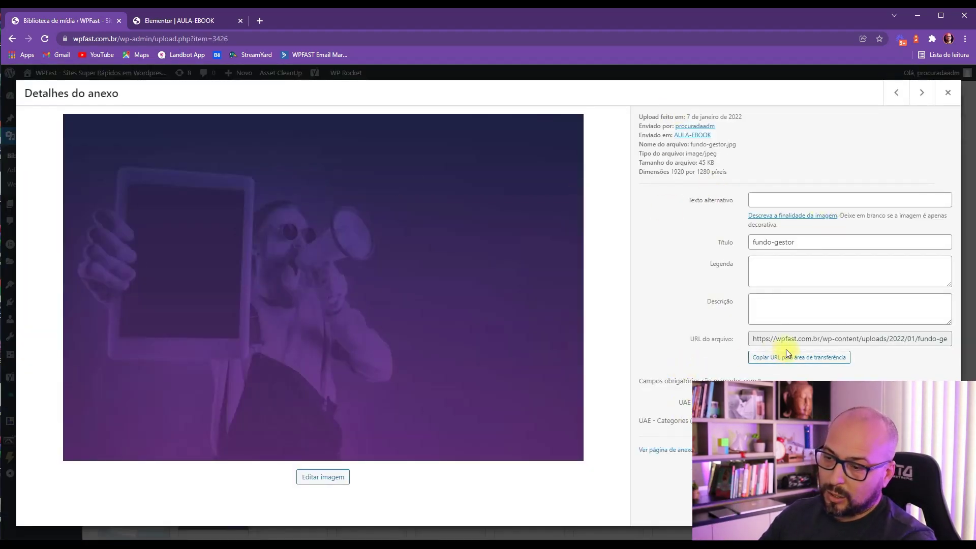
click(946, 92)
click(356, 205)
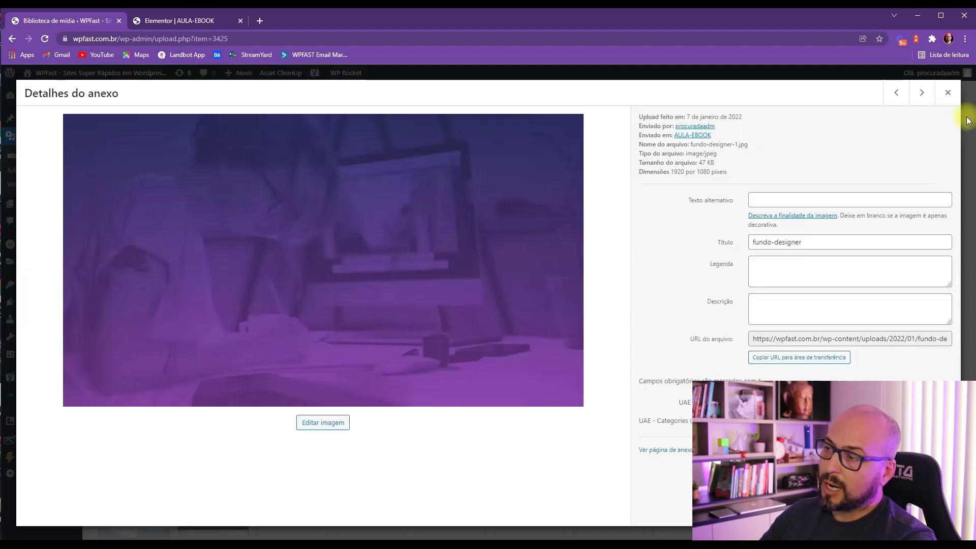
click(940, 93)
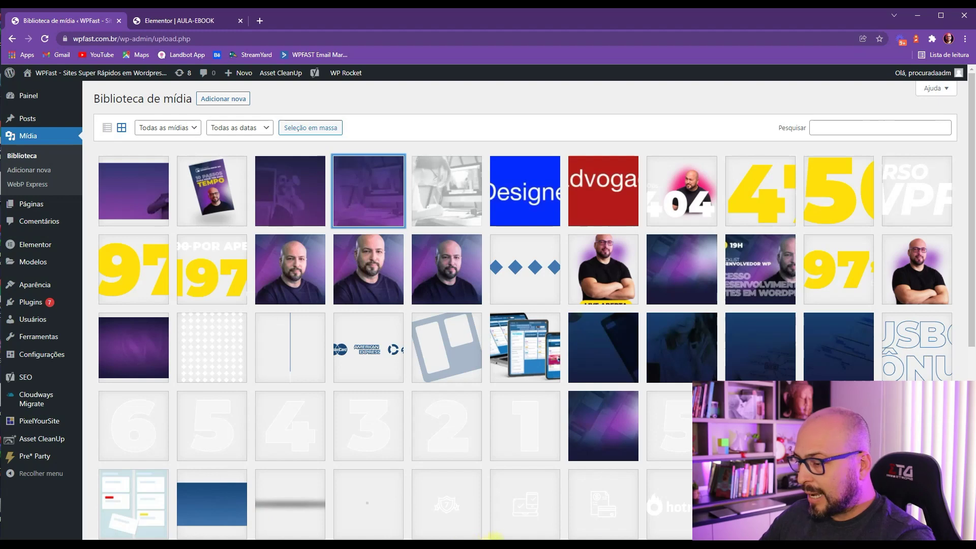
mouse_move(496, 537)
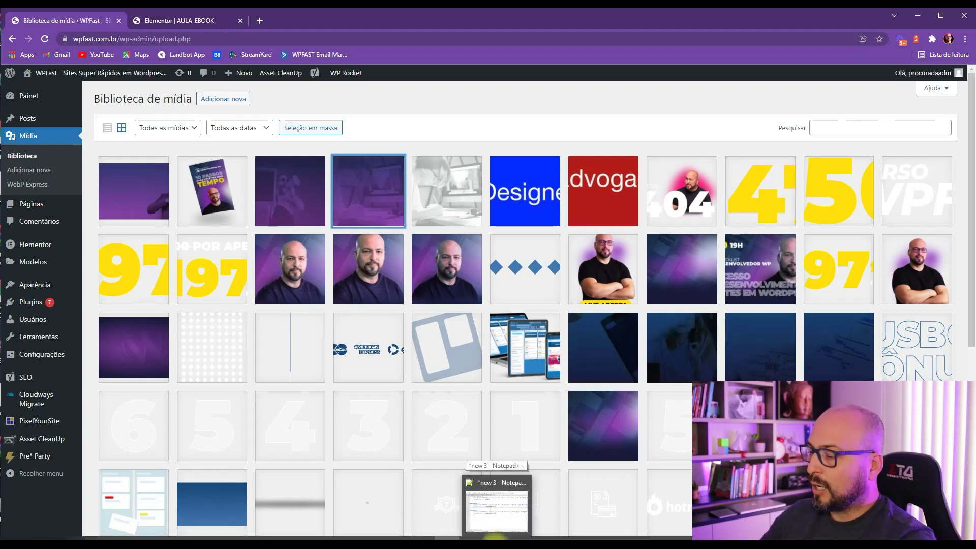
Step: Switch to the Elementor editor of the AULA-EBOOK page, narrow the editing panel and open the page settings
click(189, 26)
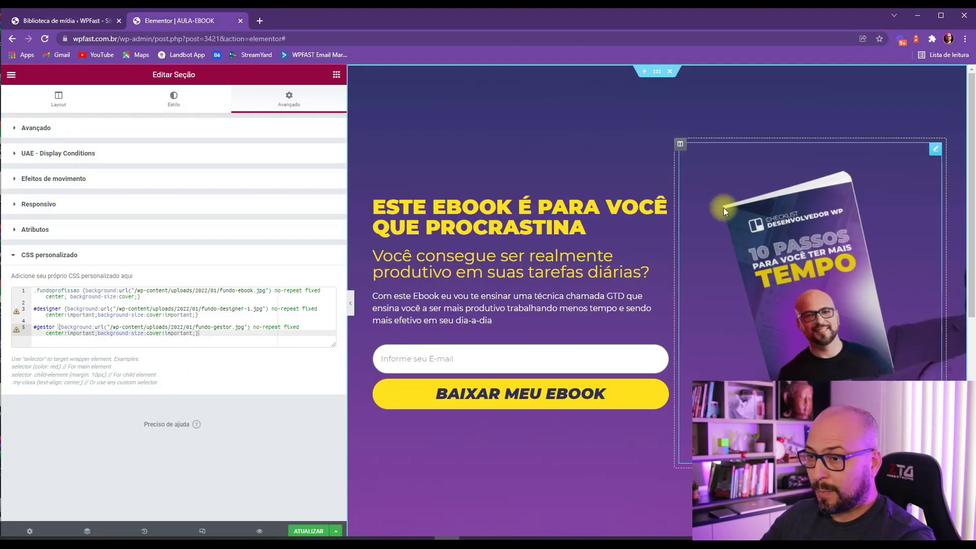
drag(346, 151, 208, 163)
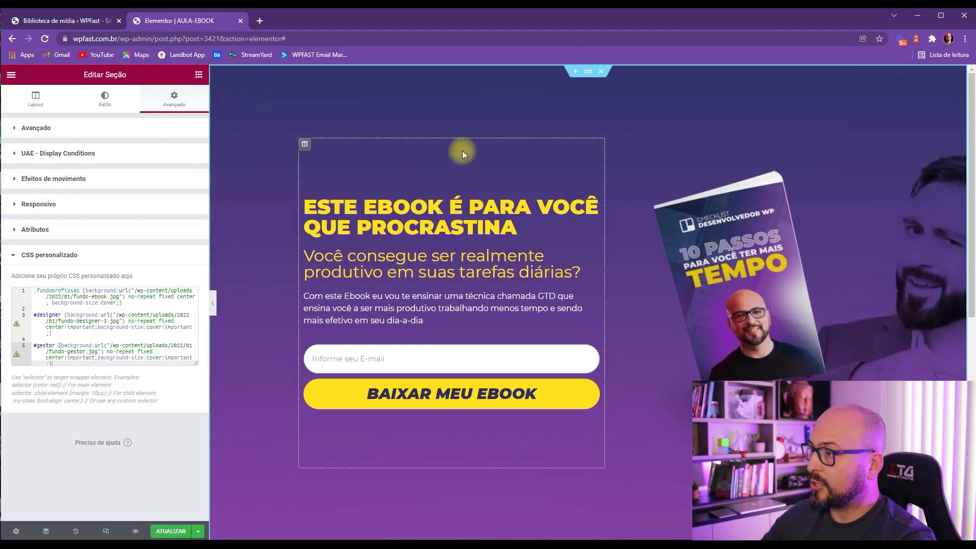
click(15, 531)
scroll(559, 366, down, 5)
scroll(562, 373, down, 1)
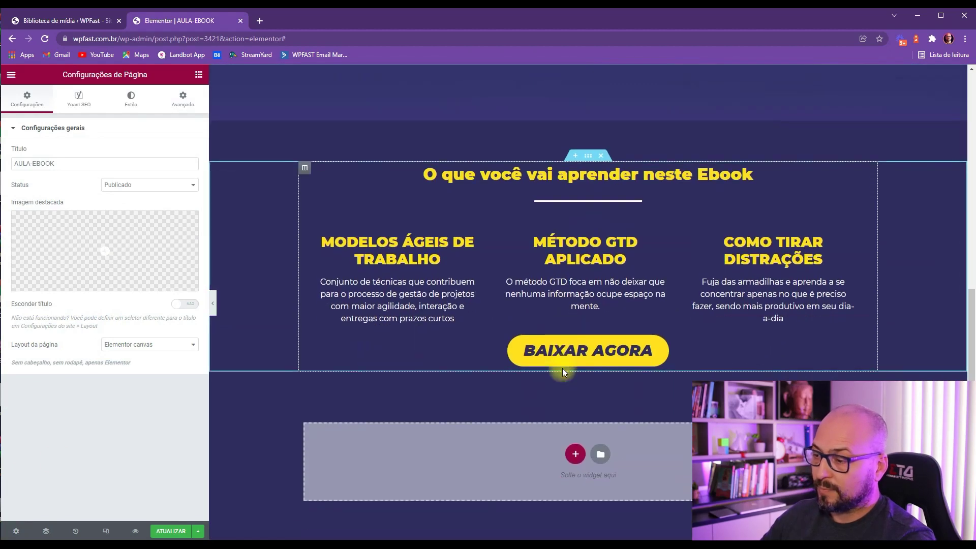
Step: Preview the page in tablet and mobile responsive modes and return it to the desktop view
click(106, 531)
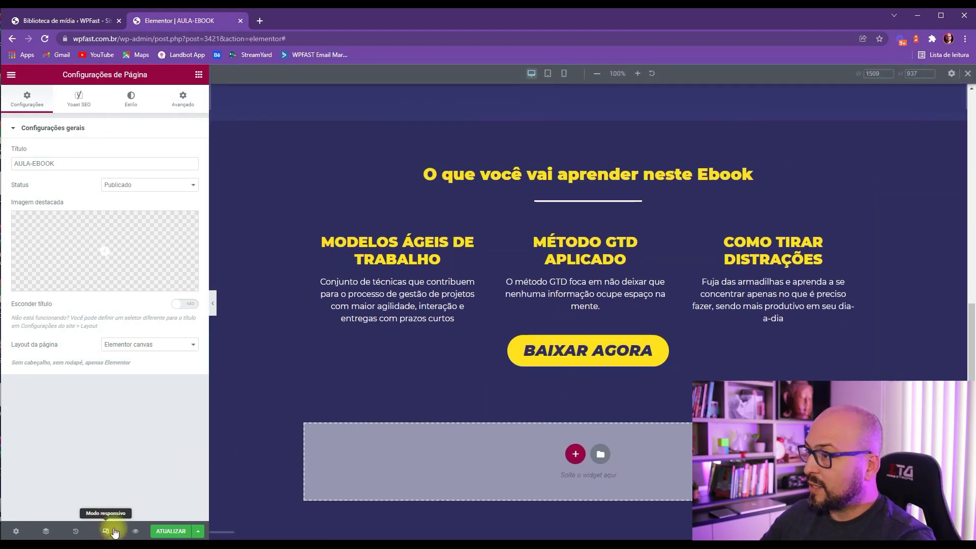
click(547, 74)
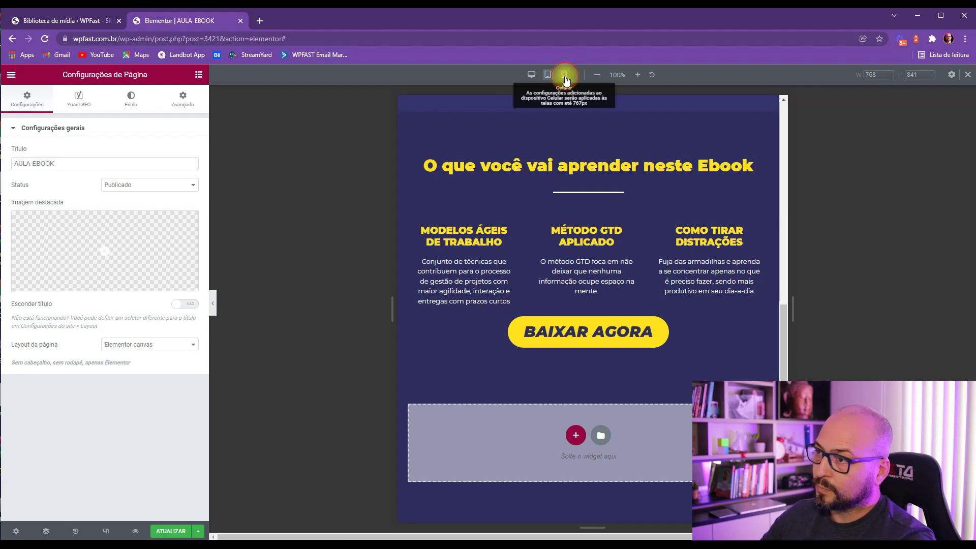
click(564, 75)
scroll(578, 246, up, 10)
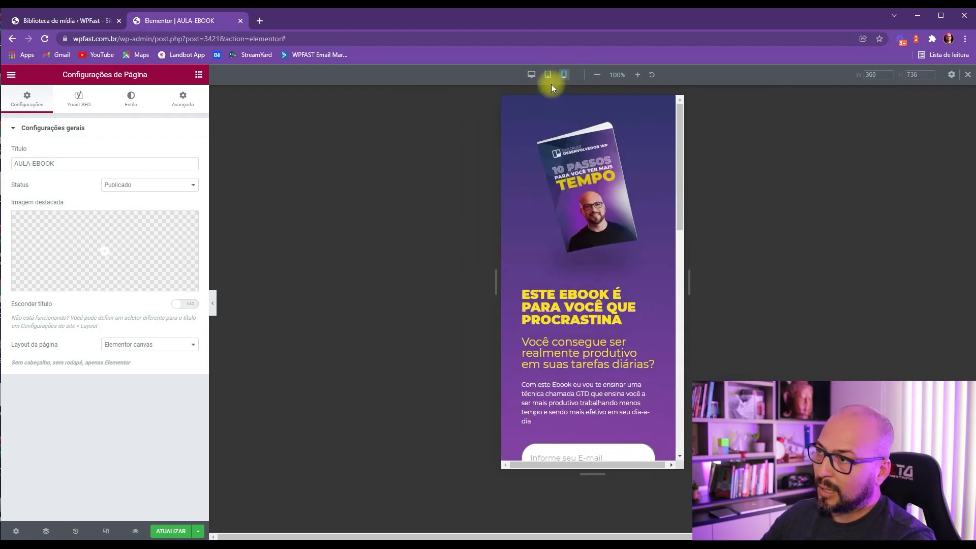
click(531, 75)
scroll(522, 318, down, 8)
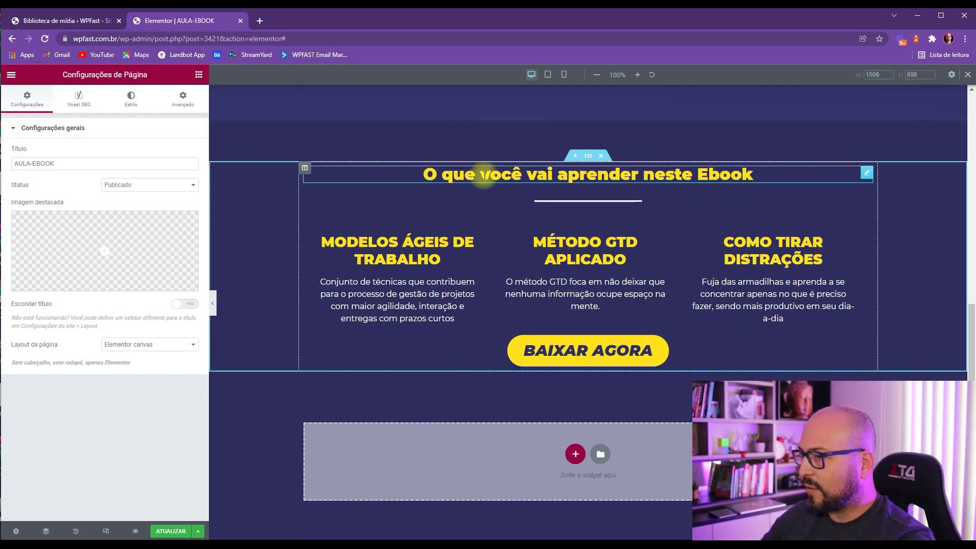
Step: Open the Navigator and examine how both sections are built, collapsing them and expanding their columns and the second section's widgets
click(45, 531)
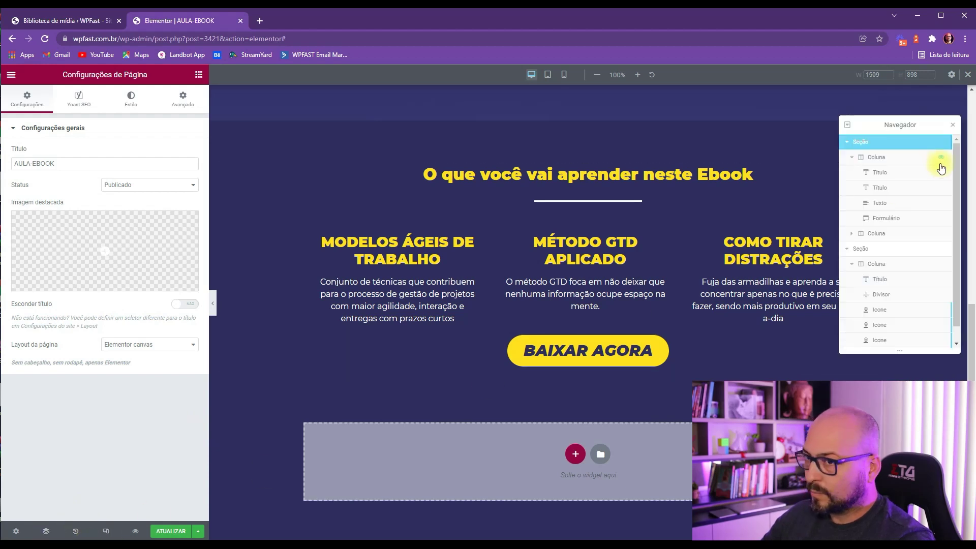
click(848, 143)
click(847, 157)
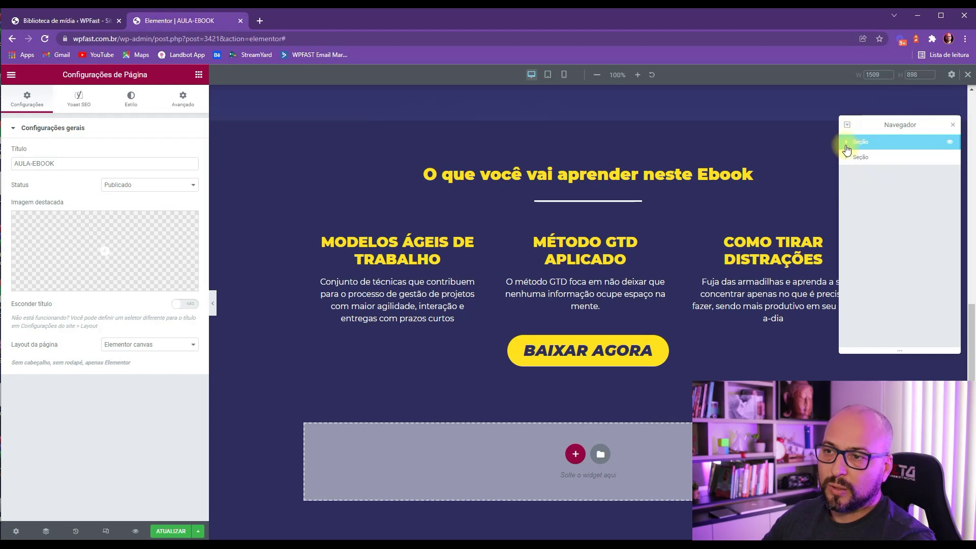
click(846, 143)
click(854, 159)
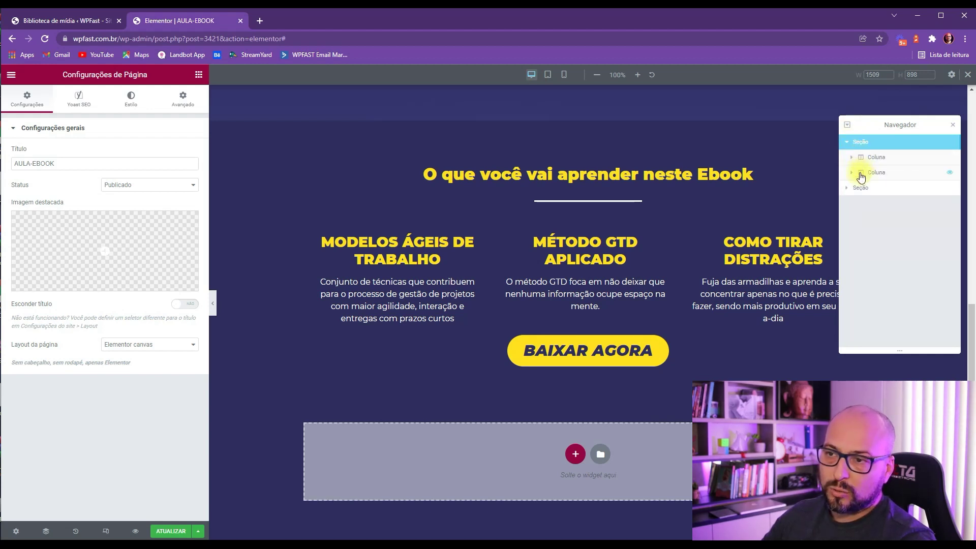
click(847, 188)
click(853, 203)
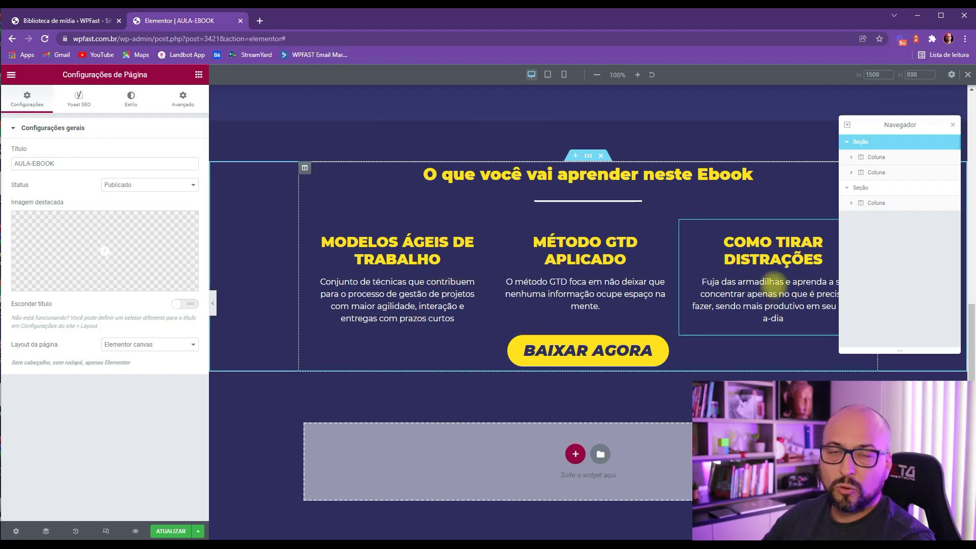
click(852, 204)
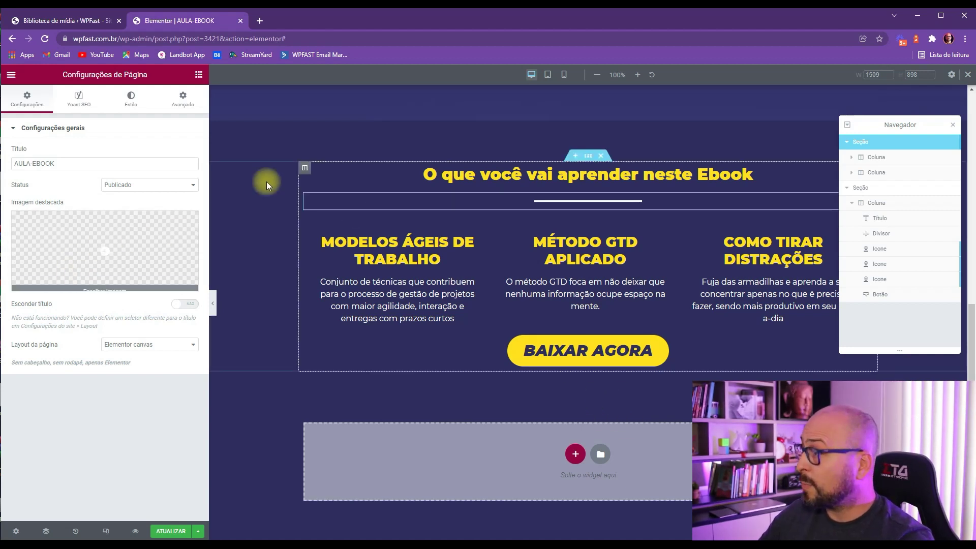
Step: Try out a new one-column section containing an inner section below the download button, and delete the whole section
click(571, 456)
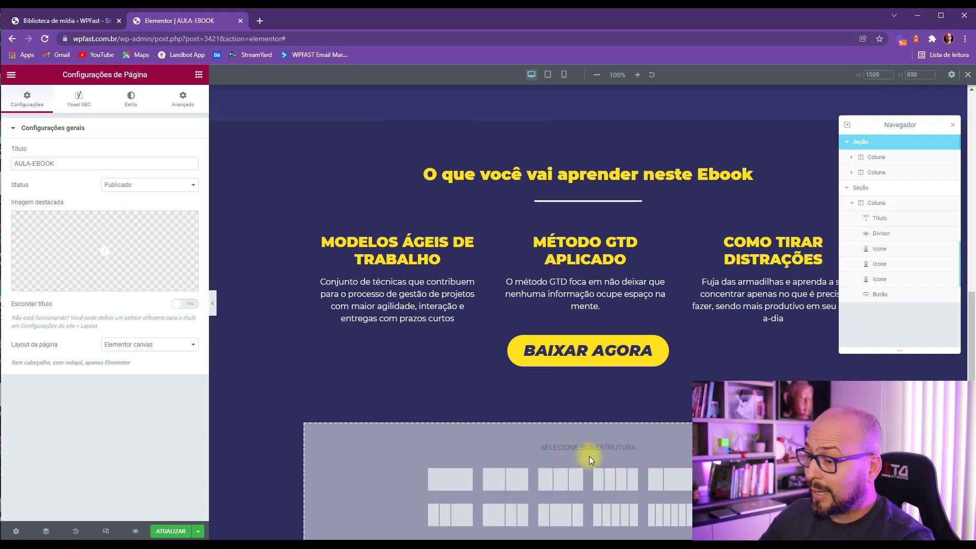
click(439, 474)
click(199, 75)
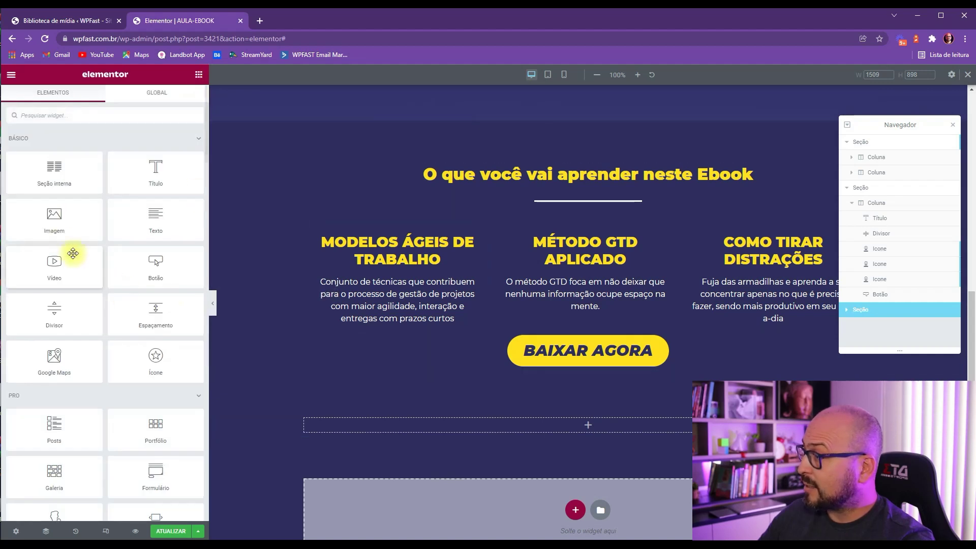
drag(60, 174, 582, 431)
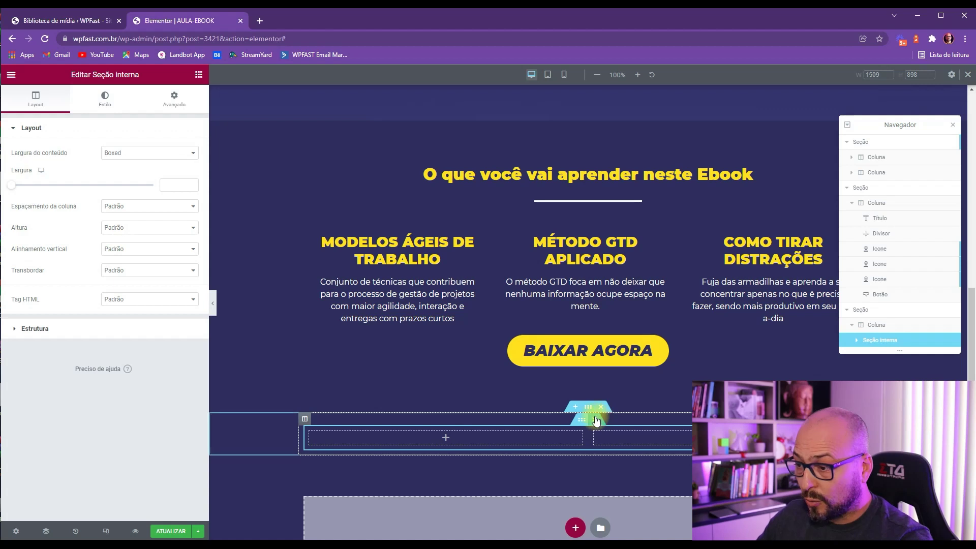
click(601, 408)
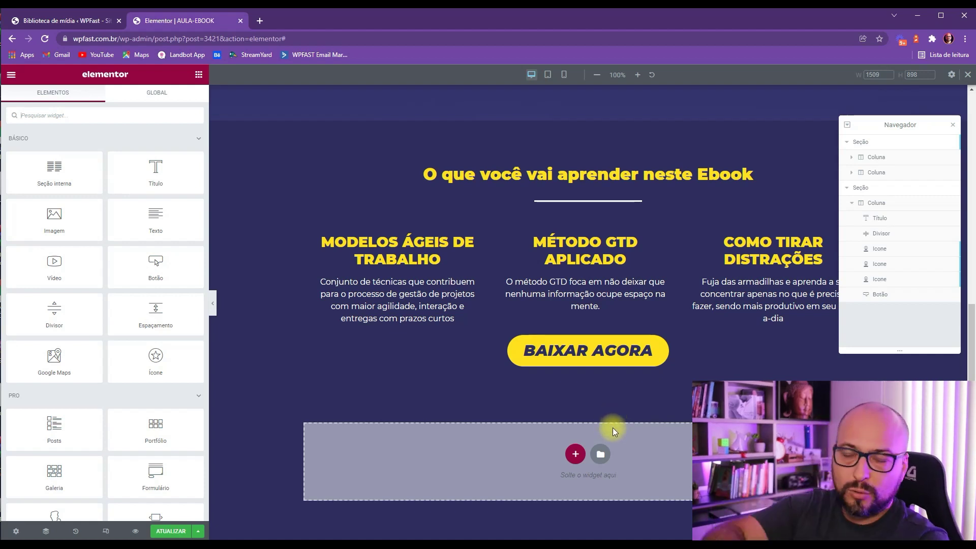
Step: Close the Navigator and check the content settings of the three icon widgets in the "O que você vai aprender" section
click(952, 125)
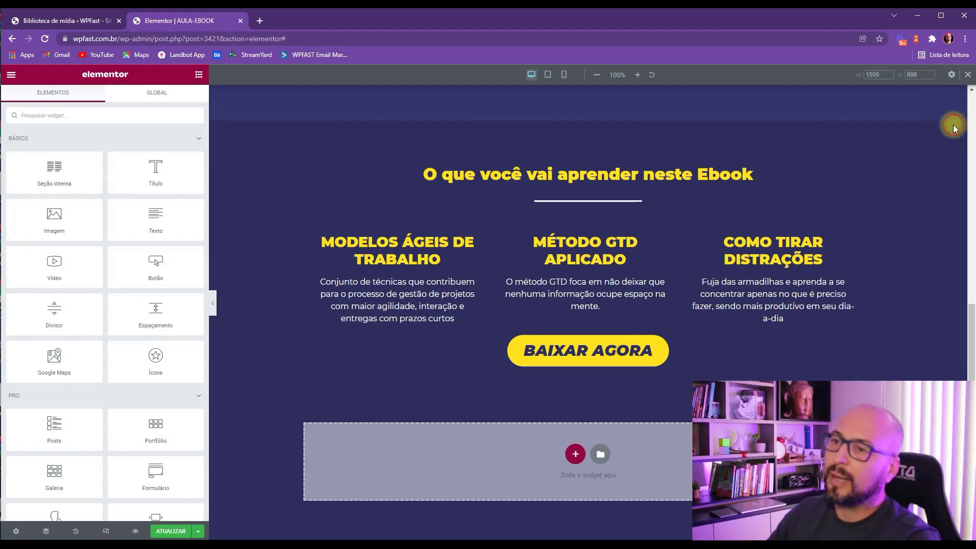
click(468, 268)
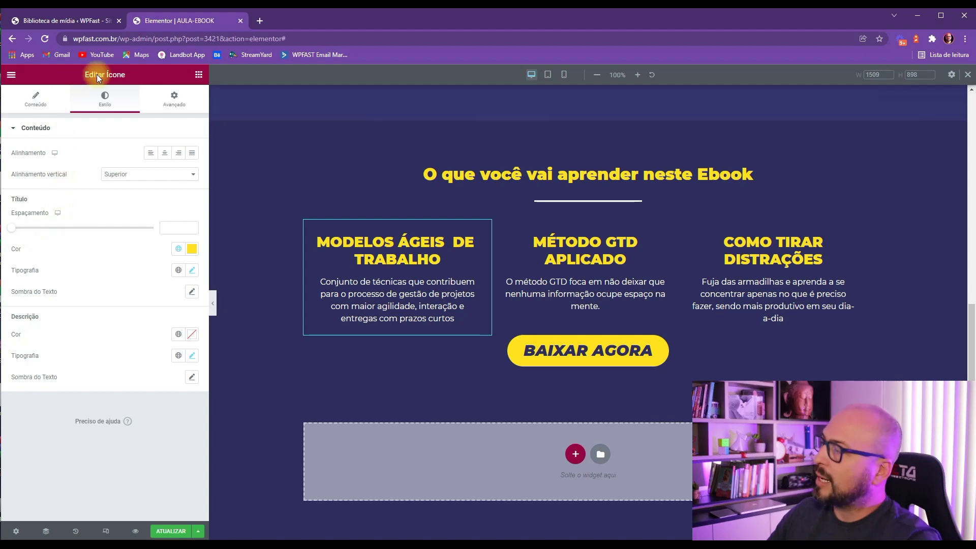
click(565, 277)
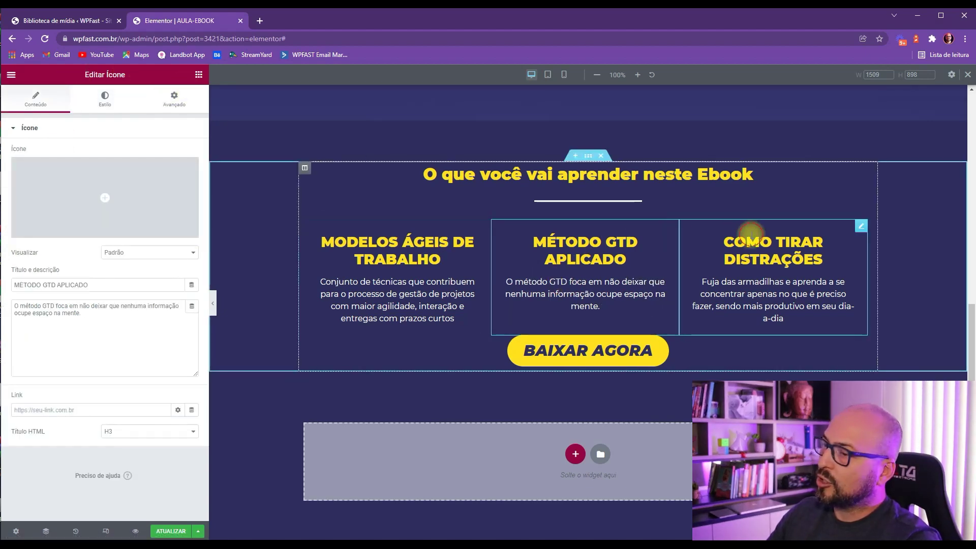
click(751, 239)
scroll(571, 308, up, 7)
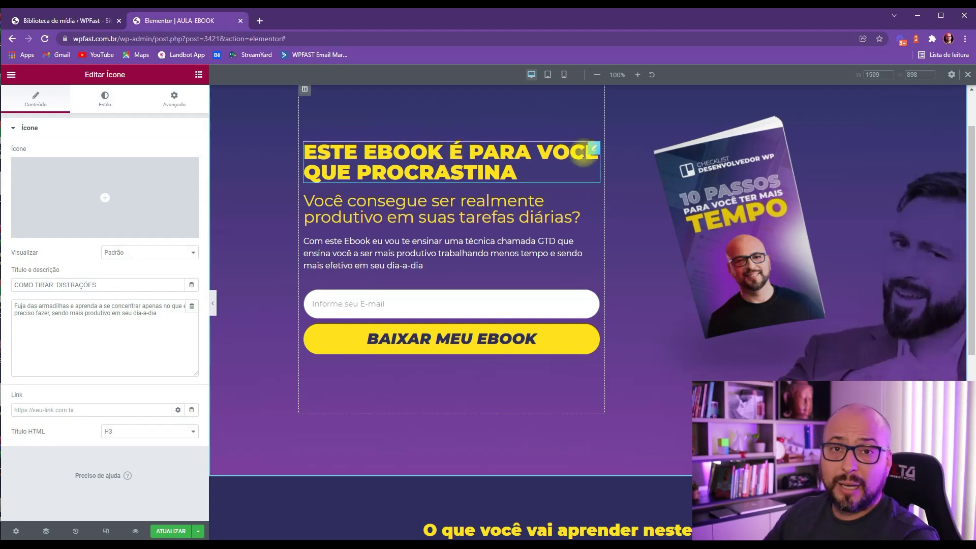
Step: Add a Título widget above the main ebook heading and set its text color to the global yellow
click(199, 75)
drag(159, 176, 366, 147)
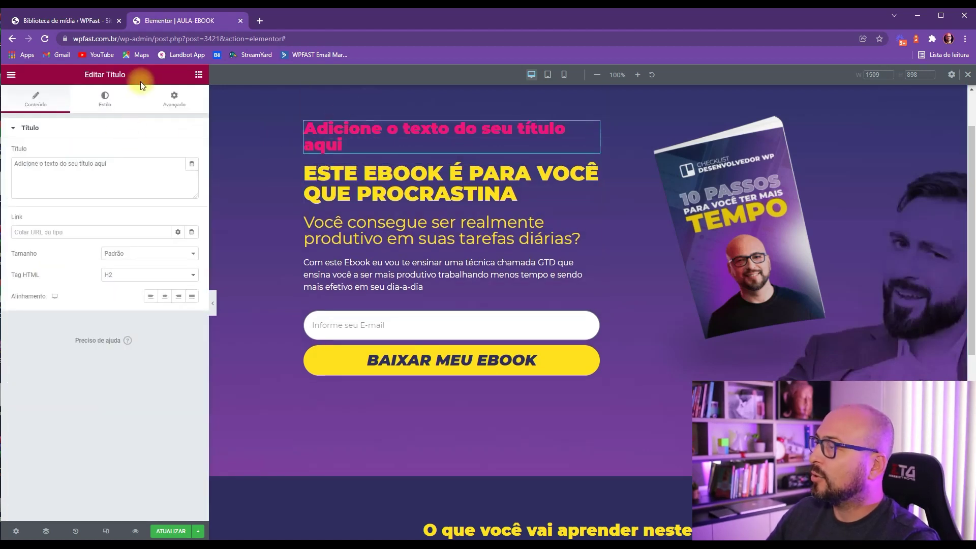
click(103, 98)
click(181, 158)
scroll(98, 259, down, 5)
click(95, 310)
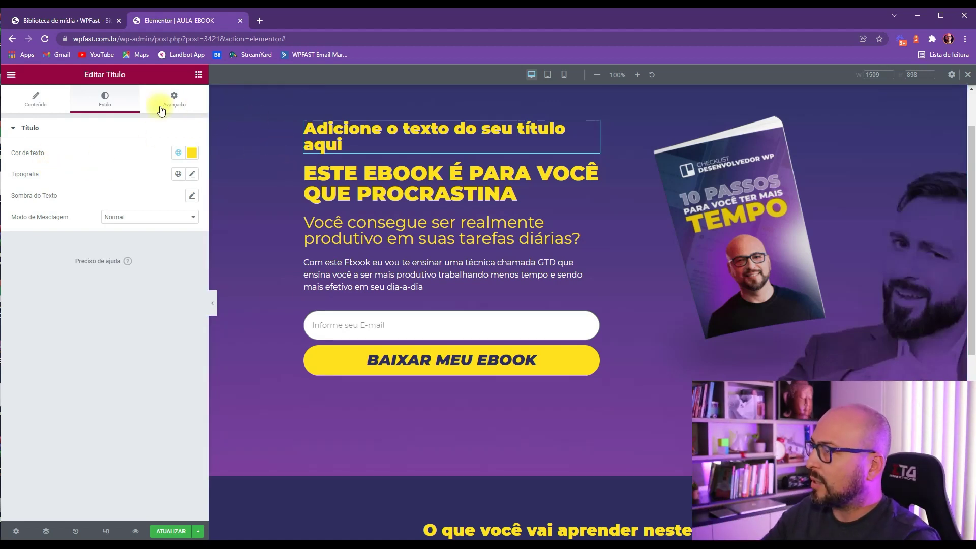
Step: Set the new title's typography to size 30 px with the Maiúsculas transformation
click(191, 175)
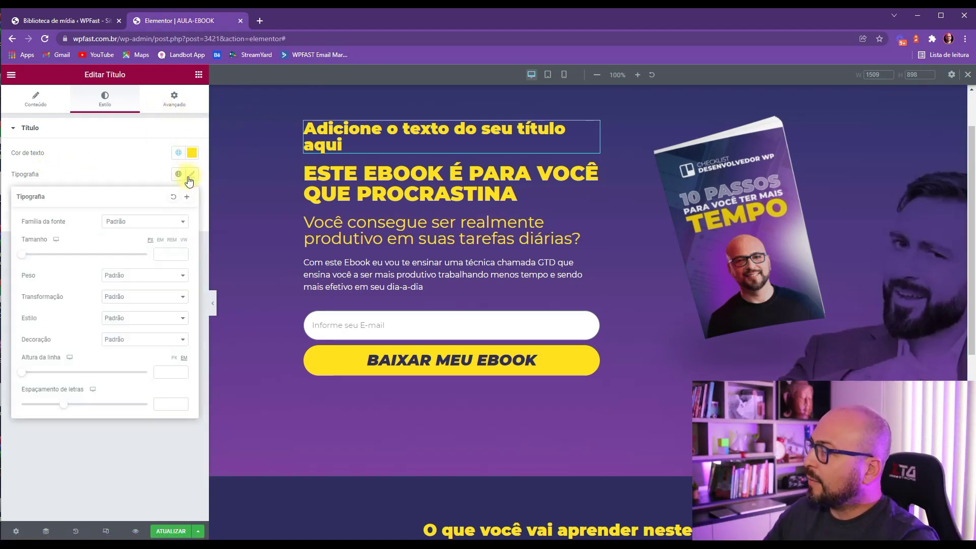
click(162, 253)
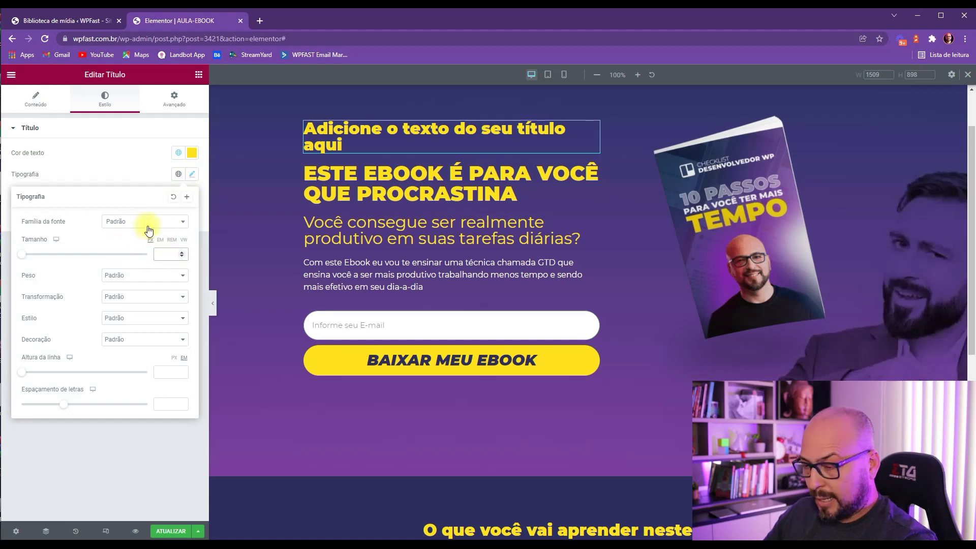
text(30)
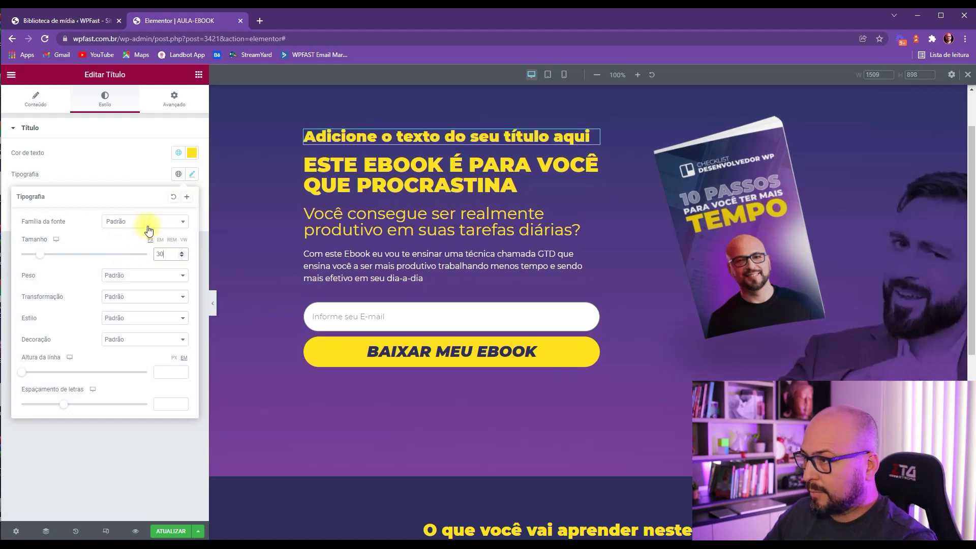
click(125, 297)
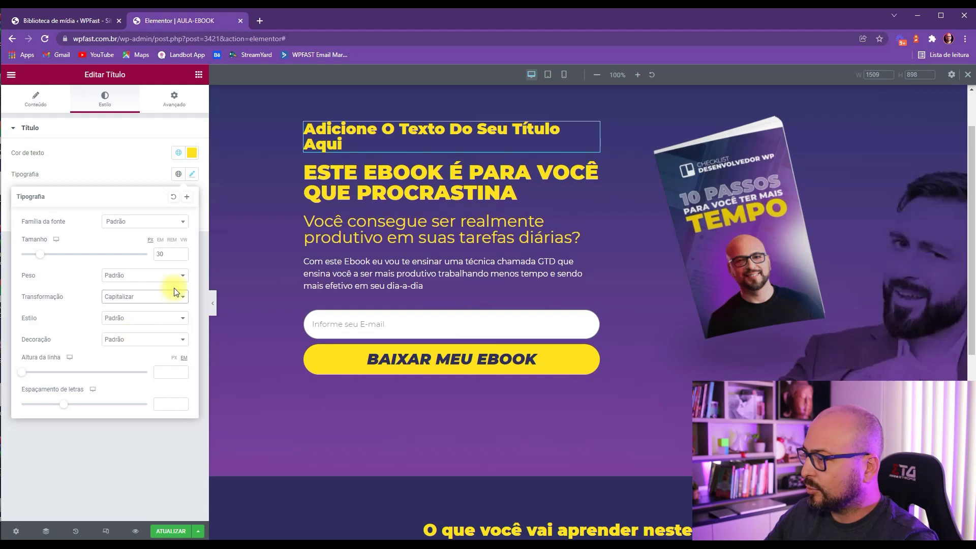
click(130, 296)
click(124, 316)
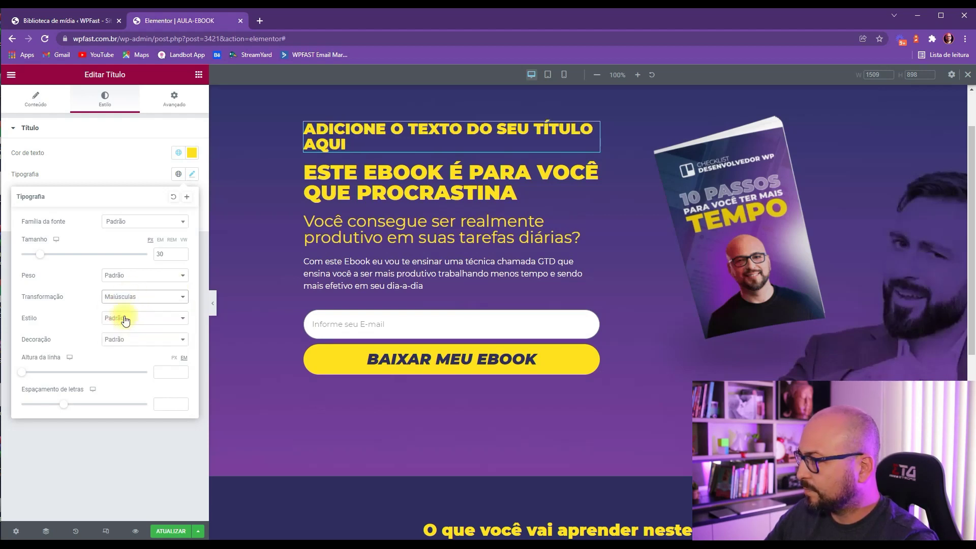
click(99, 162)
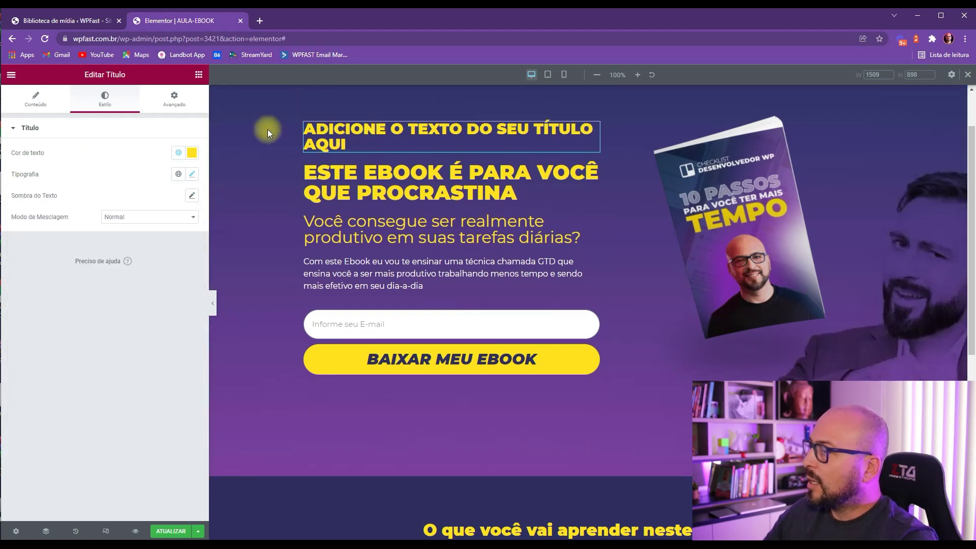
Step: Make the new title's text dynamic with the Parâmetro de consulta tag and open the tag's settings
click(45, 107)
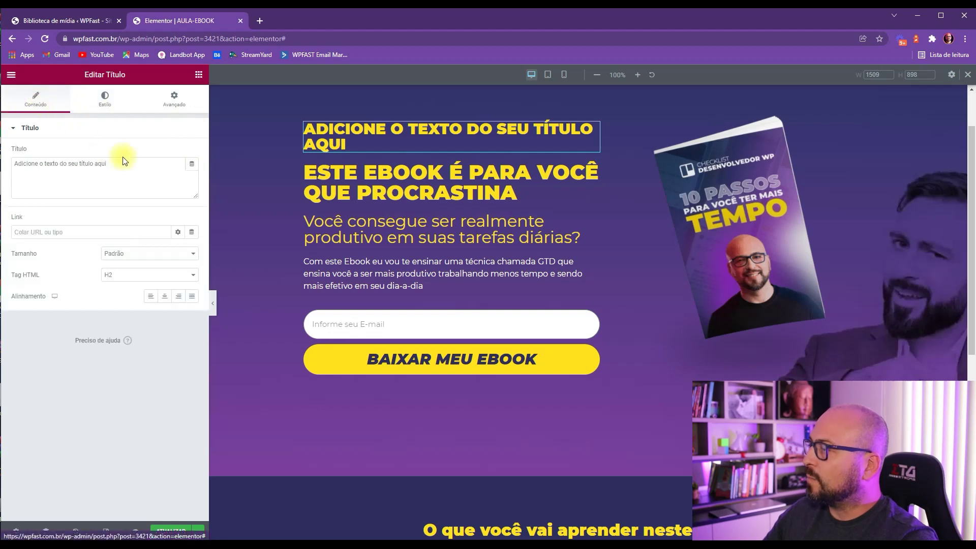
click(190, 167)
drag(196, 202, 155, 254)
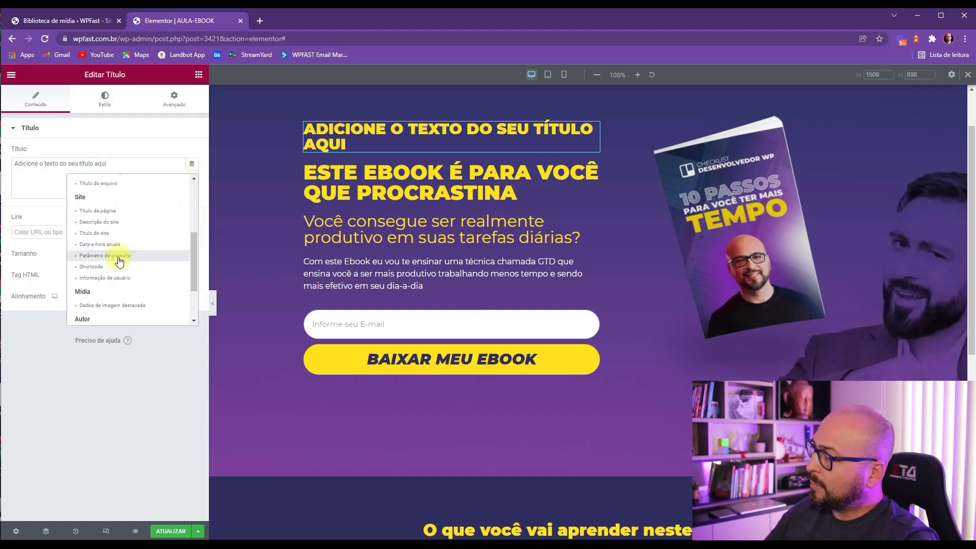
click(102, 255)
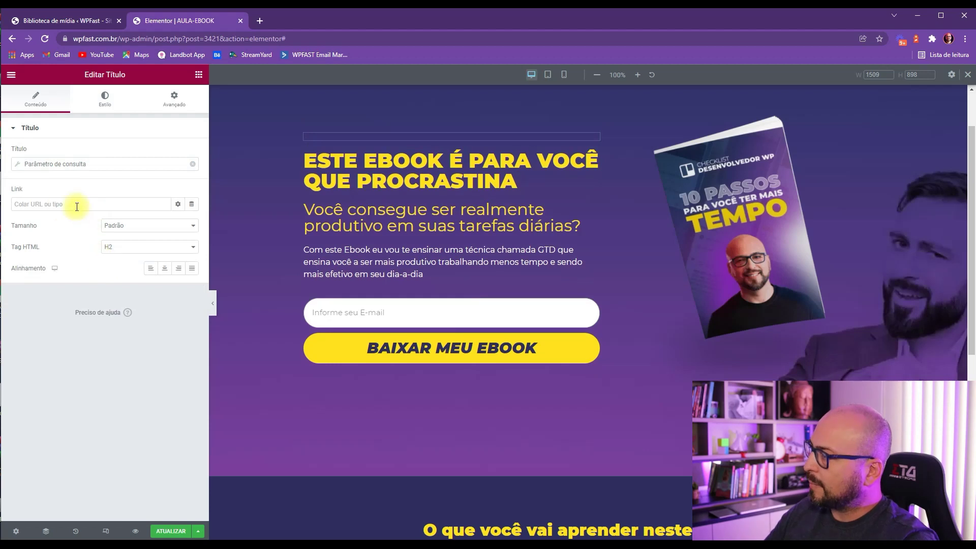
click(17, 164)
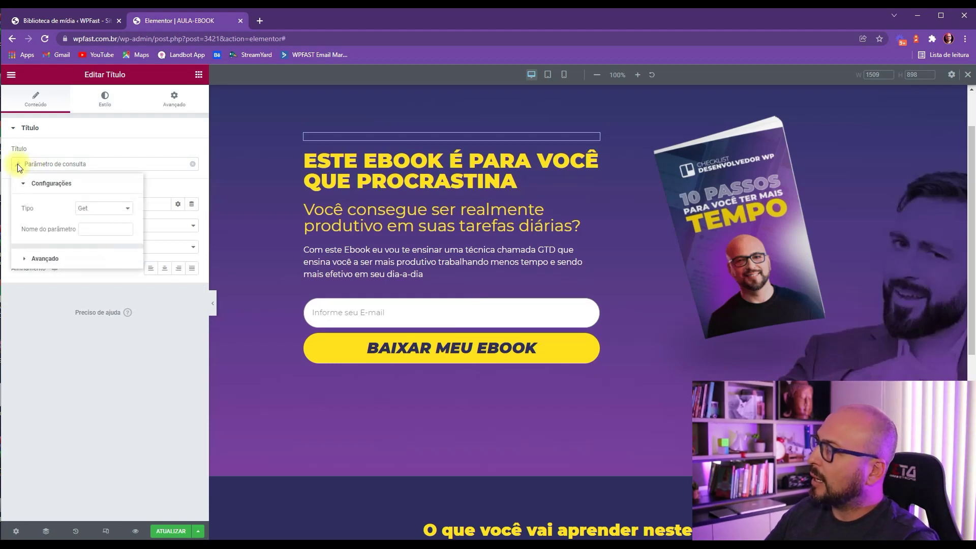
Step: Keep the query parameter type as Get and set the parameter name to profissao
click(97, 212)
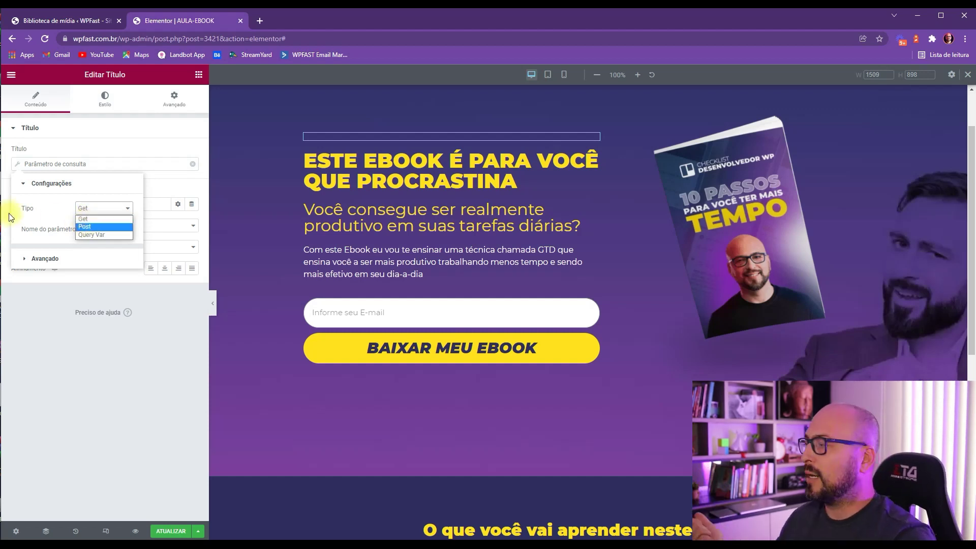
click(63, 217)
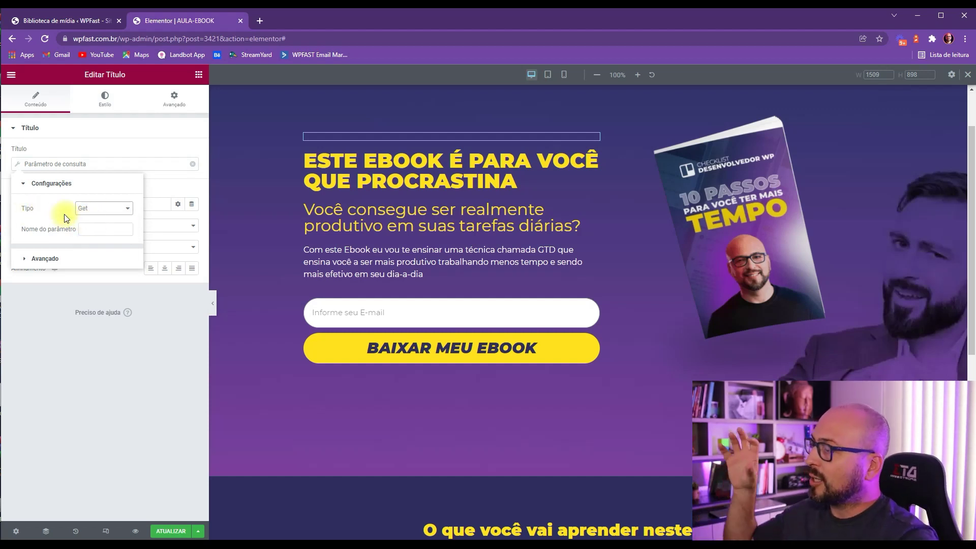
click(98, 234)
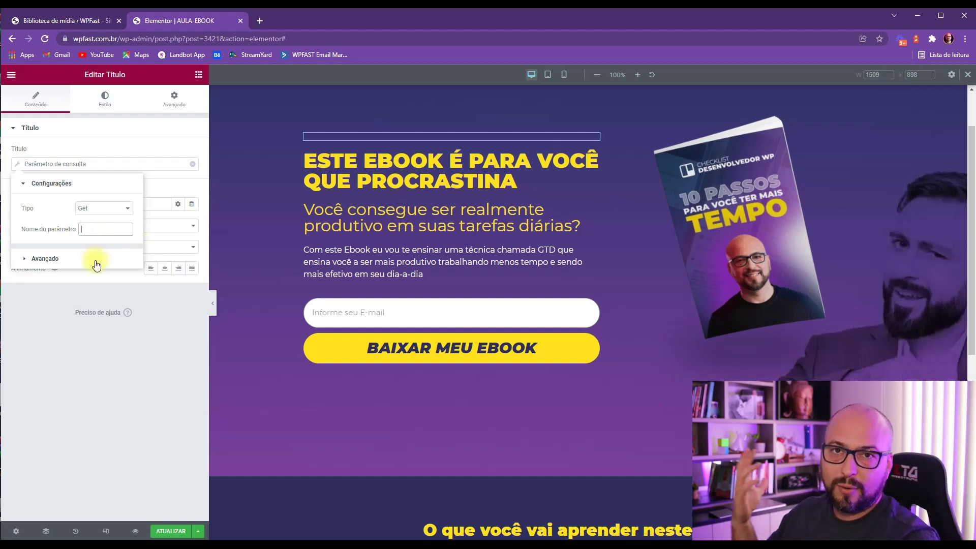
text(PR)
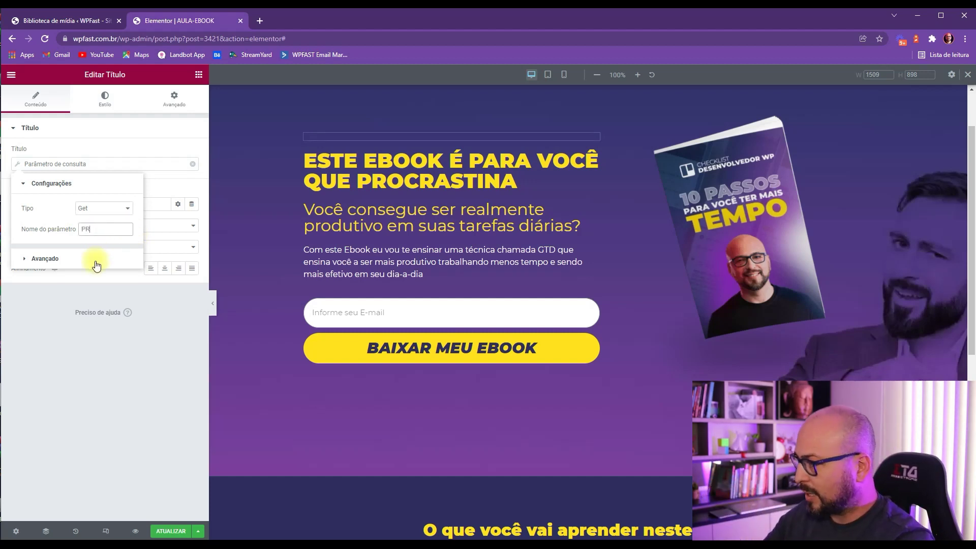
text(ofiss)
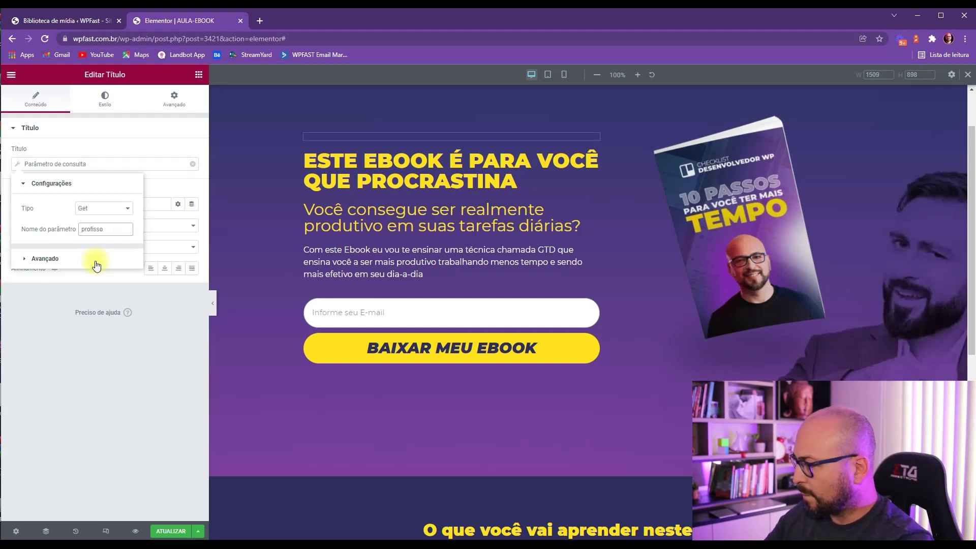
text(ao)
key(ctrl+a)
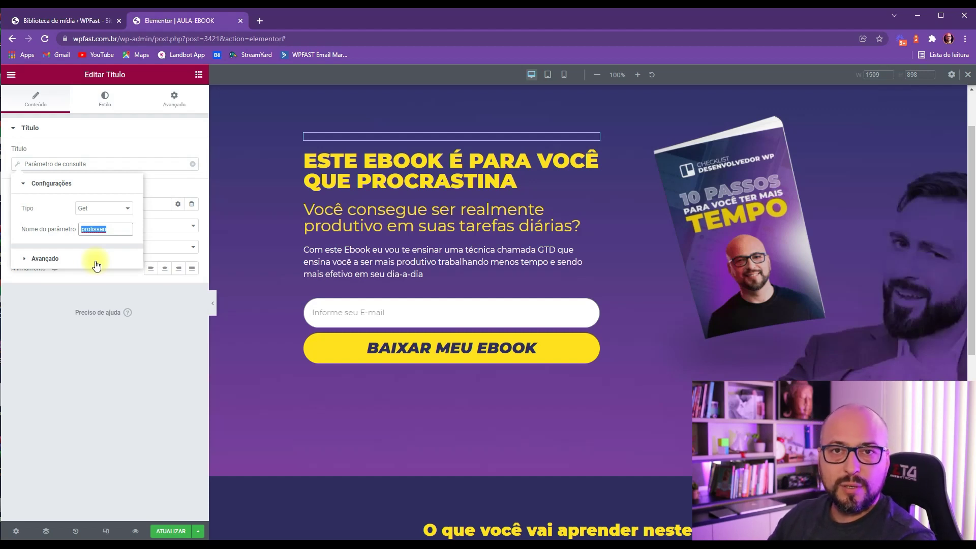
Step: Try extending the parameter name to profissao-tag and remove the suffix again
click(118, 230)
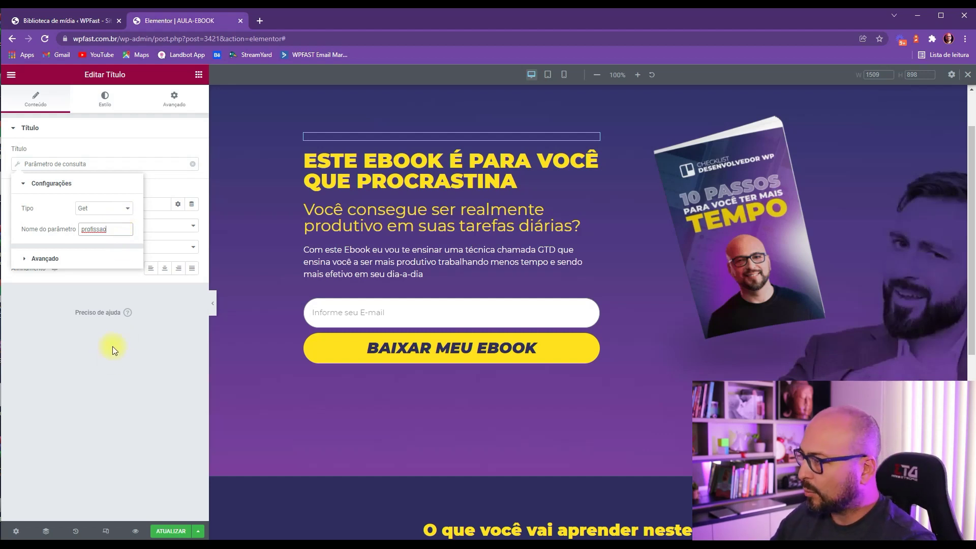
double_click(108, 229)
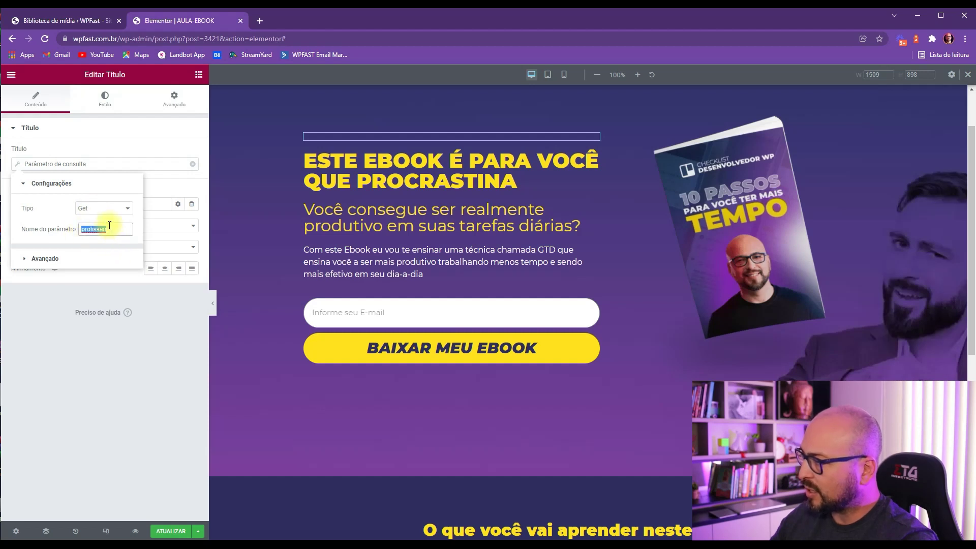
click(109, 225)
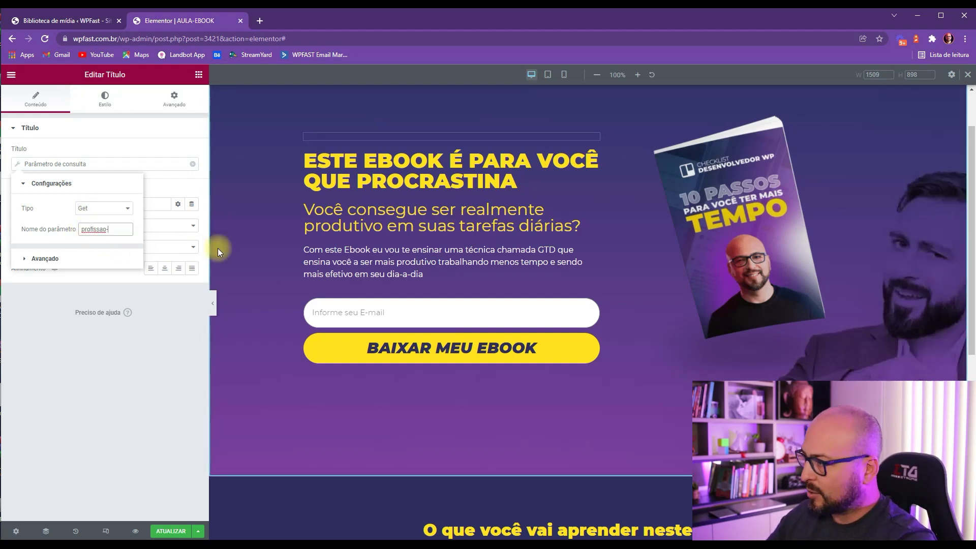
text(-tag)
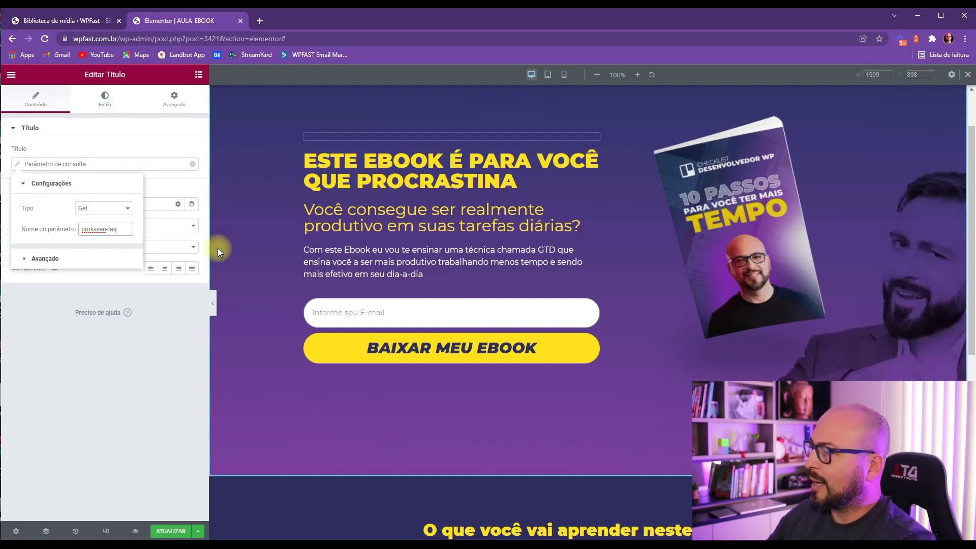
key(BackSpace)
key(BackSpace)
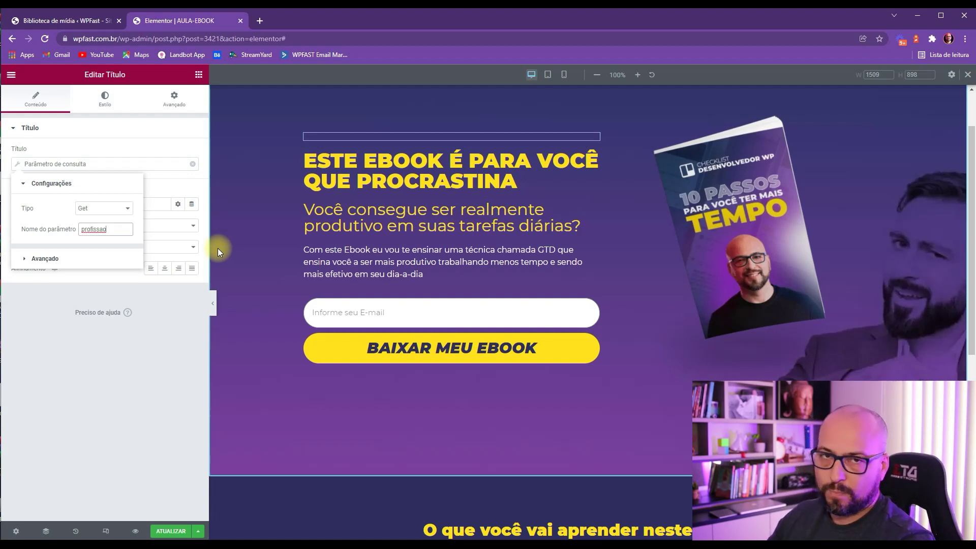
key(ctrl+a)
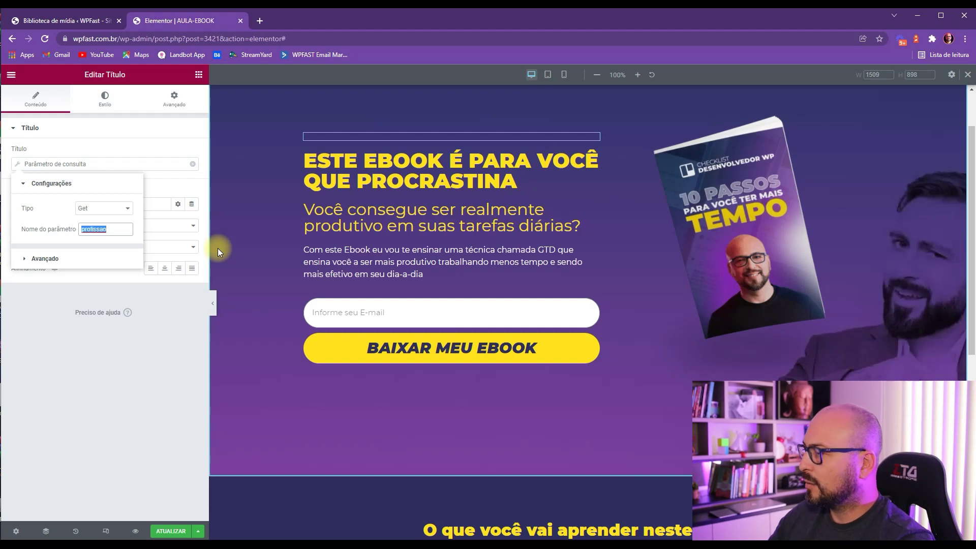
Step: Open the query parameter's advanced settings, and examine the main headline wording in the LP-EBOOK mockup in Adobe XD
click(51, 256)
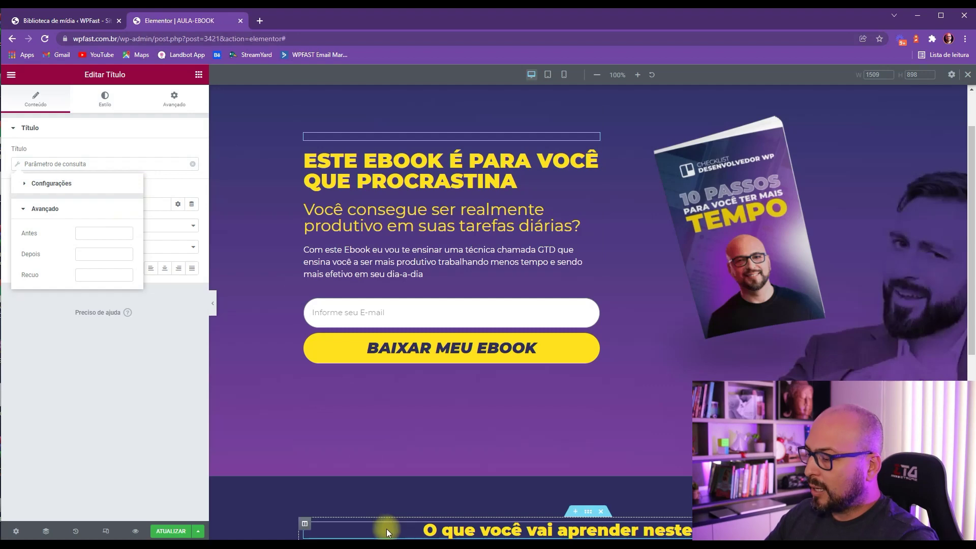
mouse_move(159, 535)
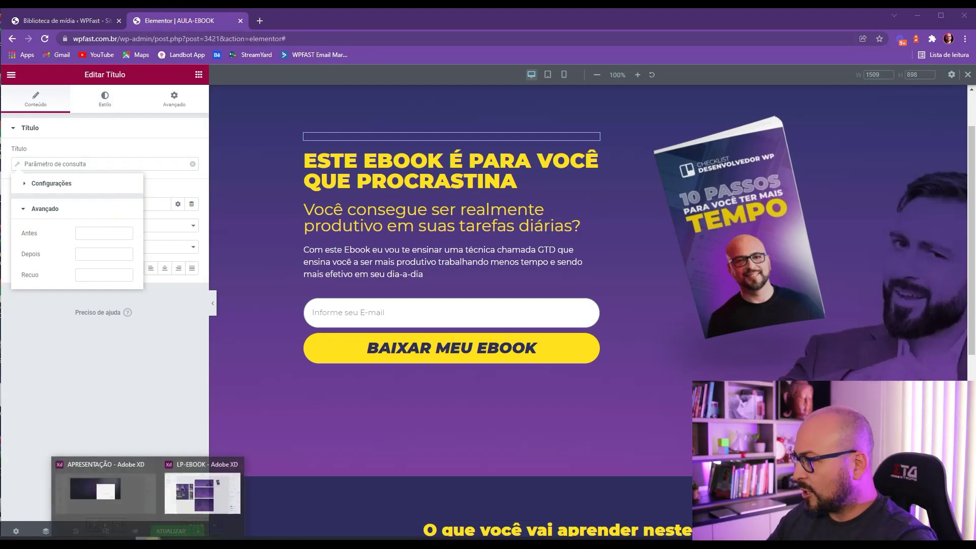
click(178, 489)
click(255, 389)
drag(255, 231, 504, 217)
scroll(410, 166, up, 1)
key(ctrl+plus)
key(ctrl+plus)
key(ctrl+plus)
drag(251, 146, 559, 375)
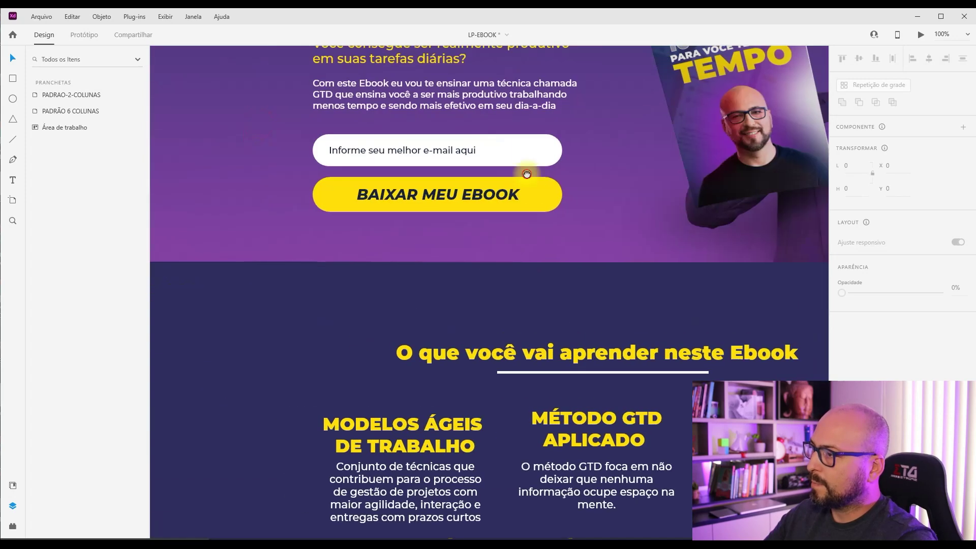
drag(482, 78, 529, 249)
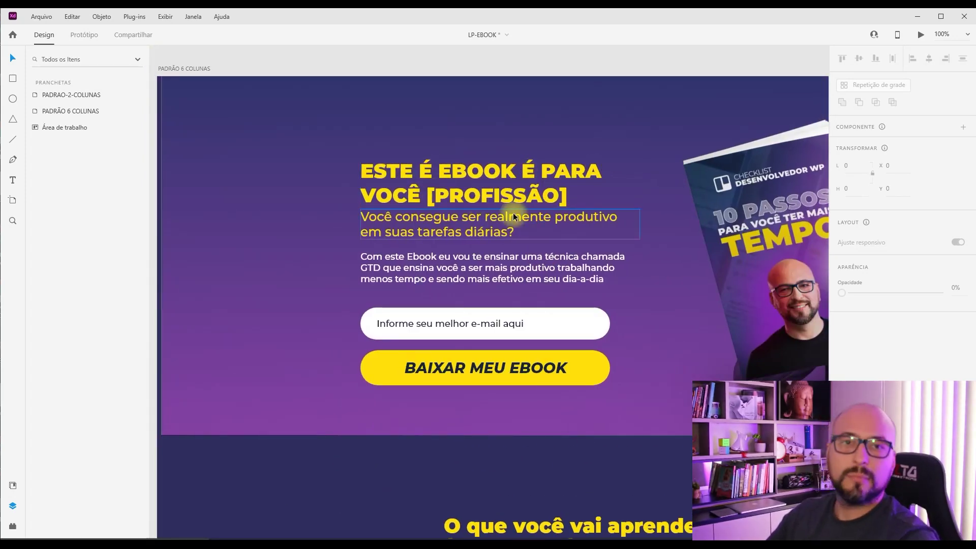
Step: Switch back to Elementor in the browser and set the query parameter's Antes text to "Este ebook é para você"
key(alt+Tab)
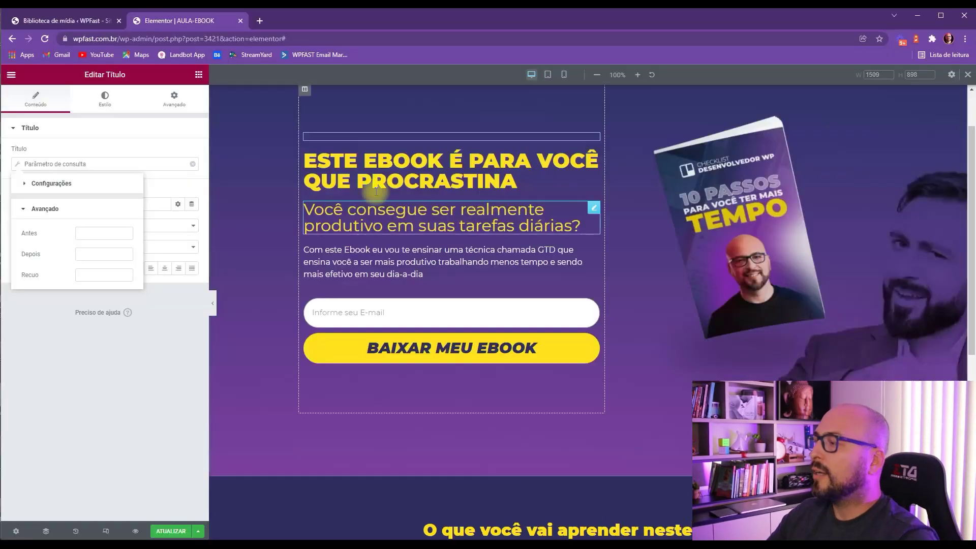
click(105, 236)
text(Este ebo)
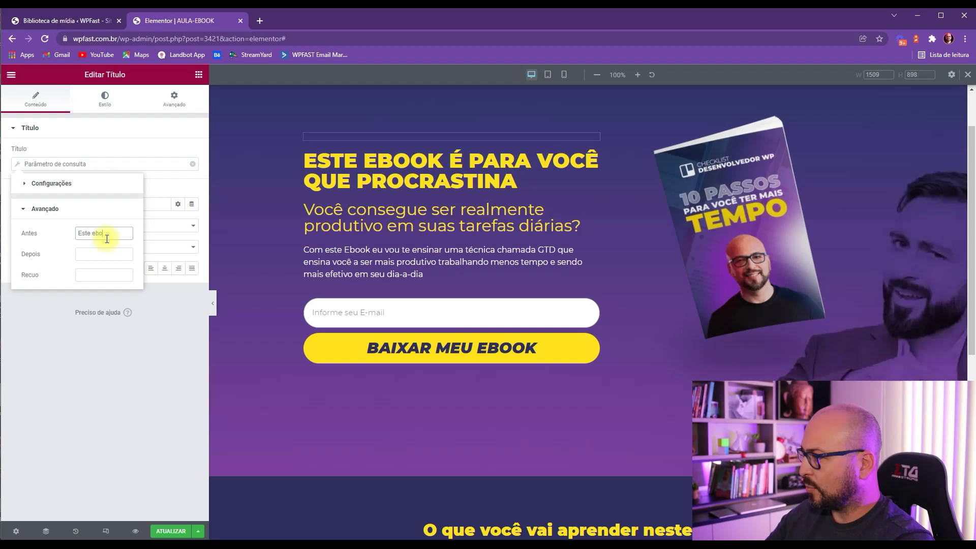
text(ok é para voc)
text(ê)
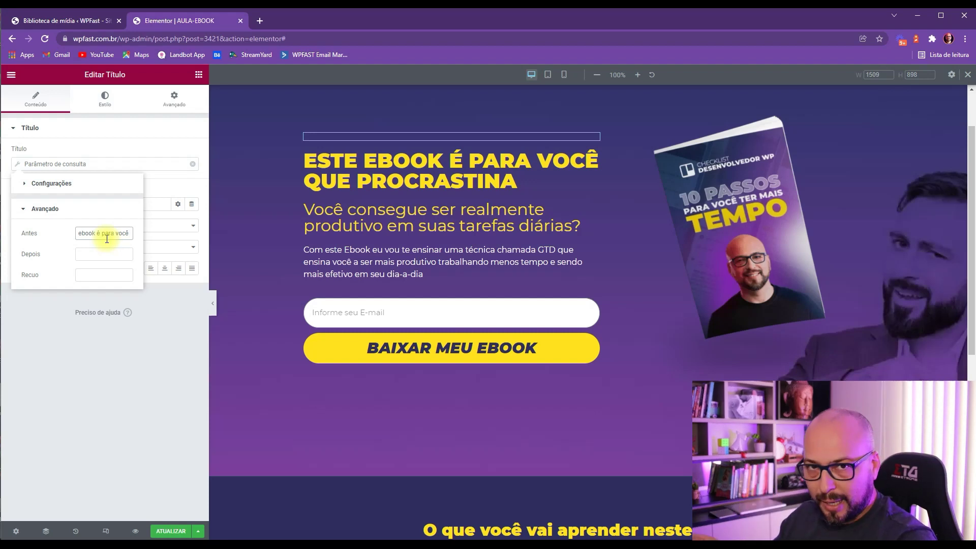
Step: Copy the Antes text into the Recuo fallback and extend it to "Este ebook é para você que procrastina trabalho"
key(ctrl+a)
key(ctrl+c)
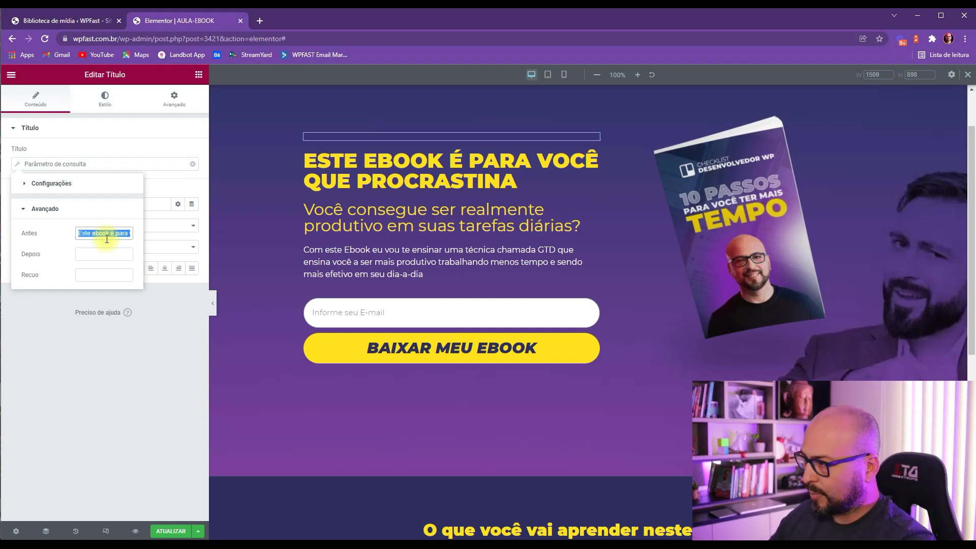
click(103, 254)
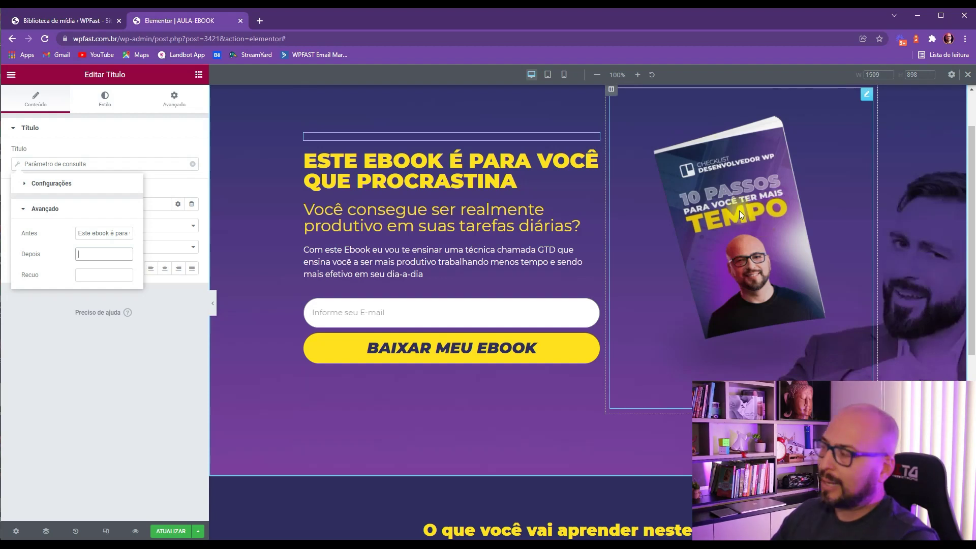
click(100, 277)
key(ctrl+v)
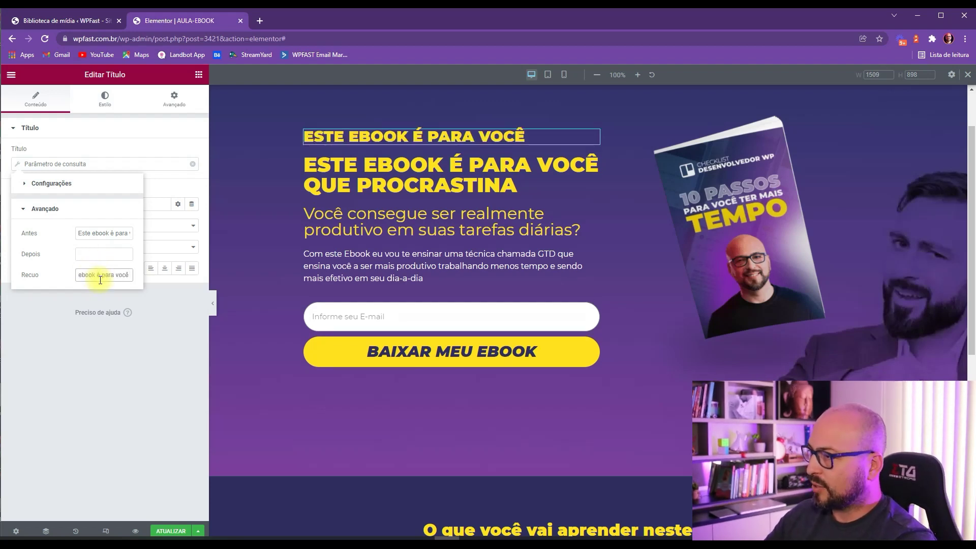
text(que pro)
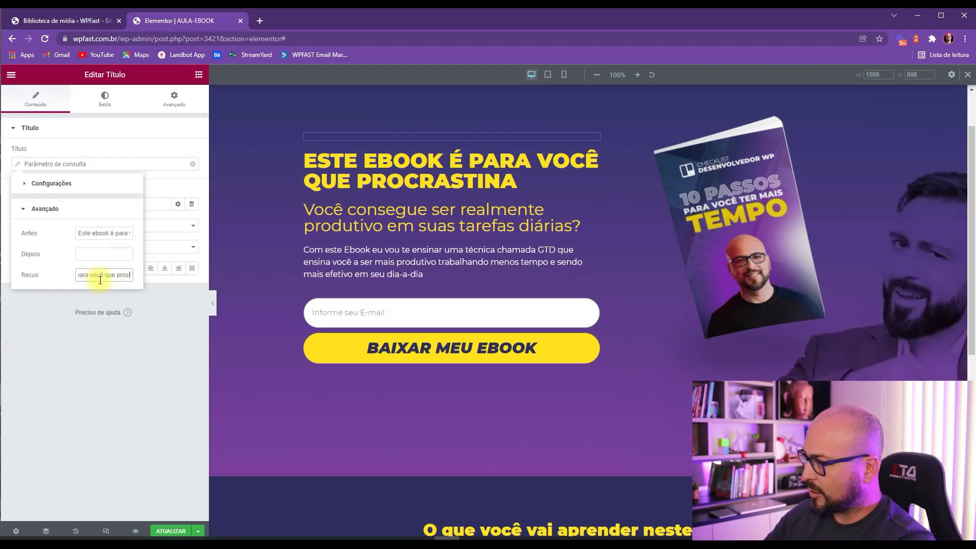
text(cras)
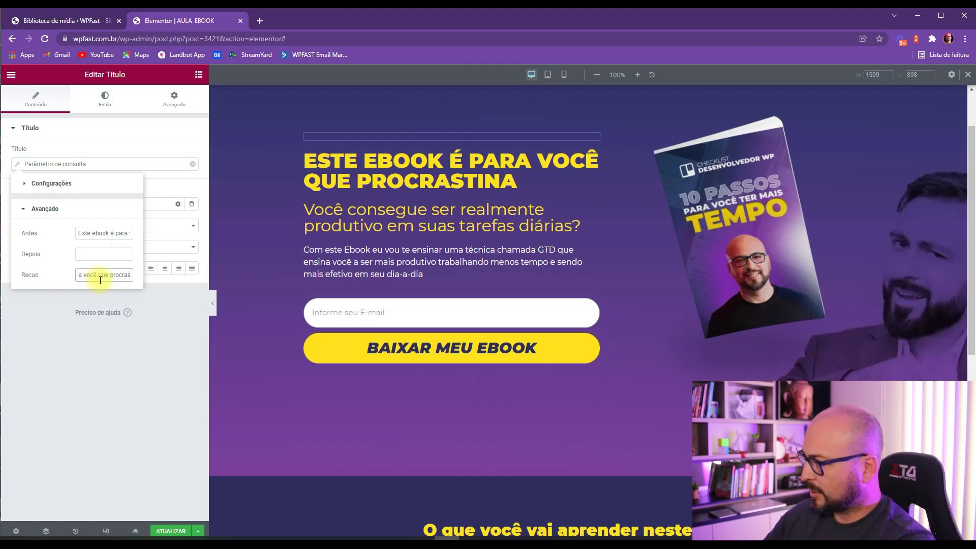
text(tina tra)
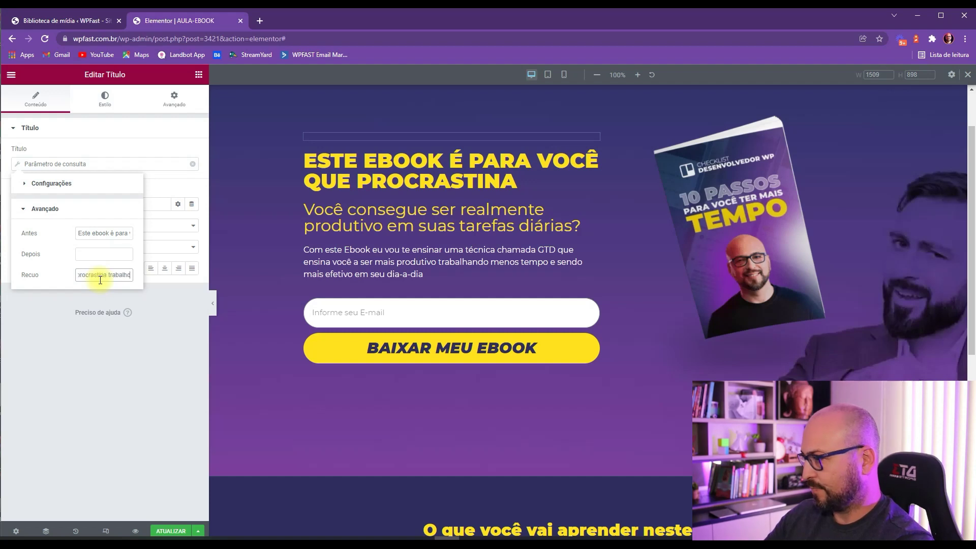
text(balho)
click(138, 306)
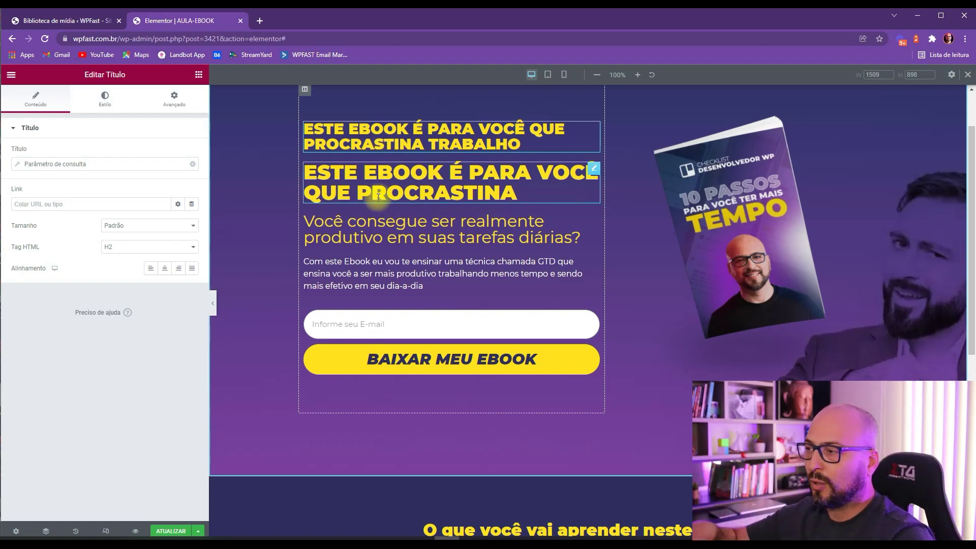
Step: Check the original main heading's query parameter settings, including its parameter name and its Antes and Recuo texts
click(534, 172)
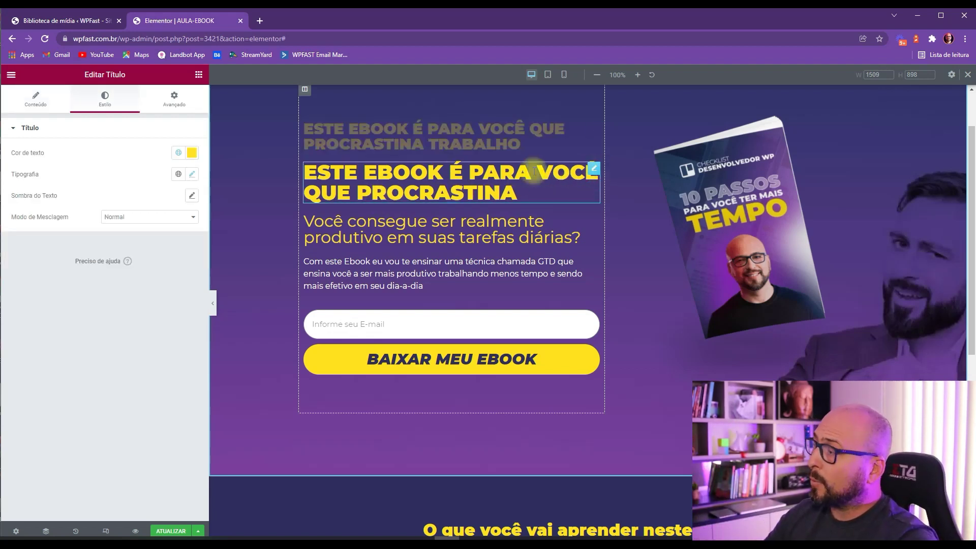
click(34, 99)
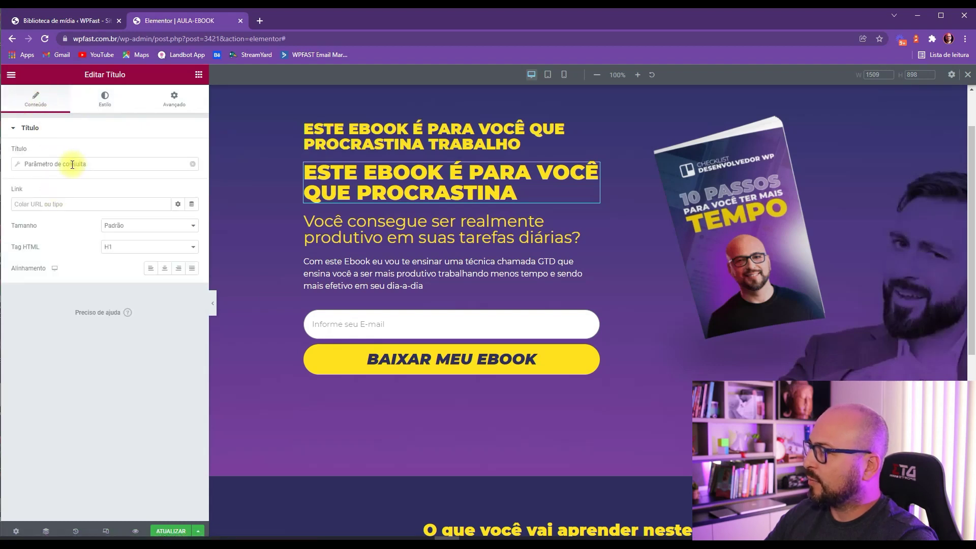
click(17, 164)
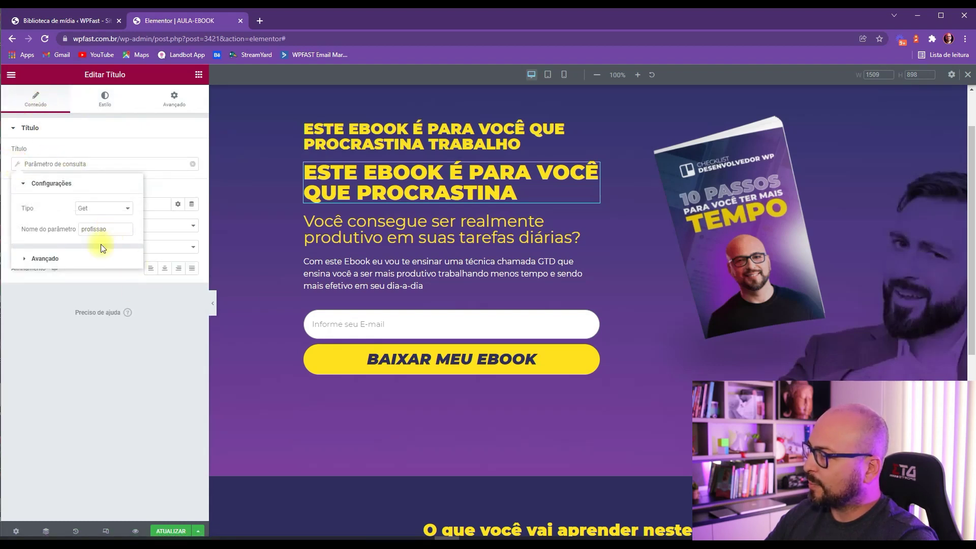
click(36, 258)
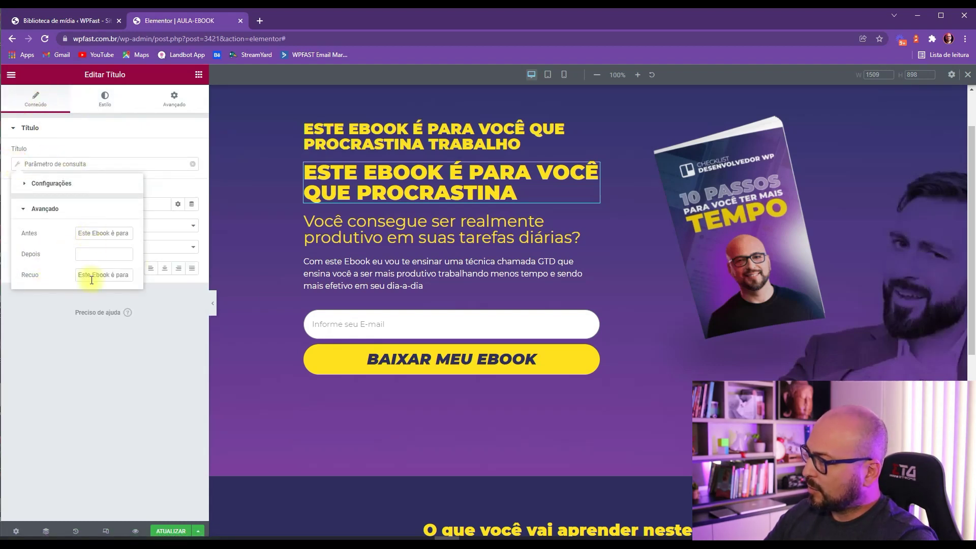
click(45, 328)
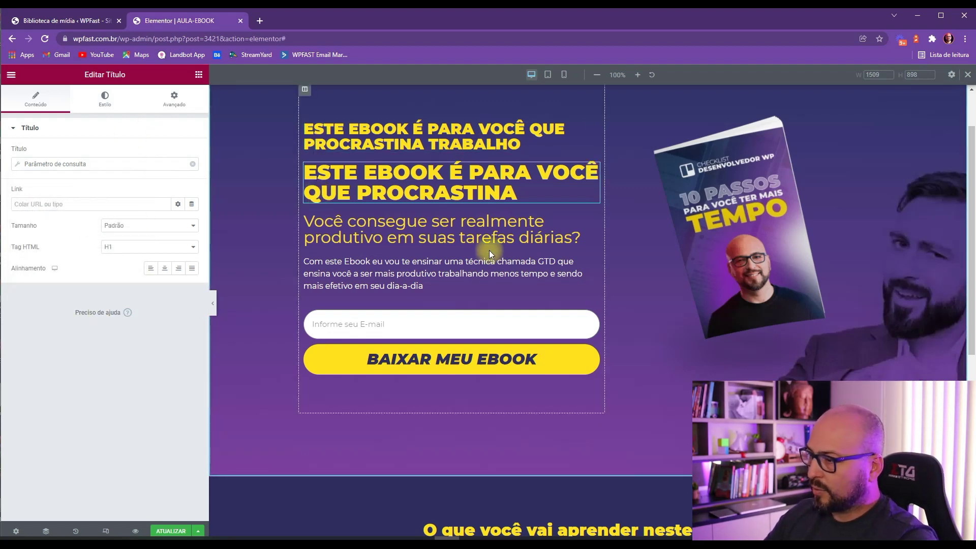
Step: Update the page, preview it, and load the preview with the URL parameter ?profissao=designer
click(164, 528)
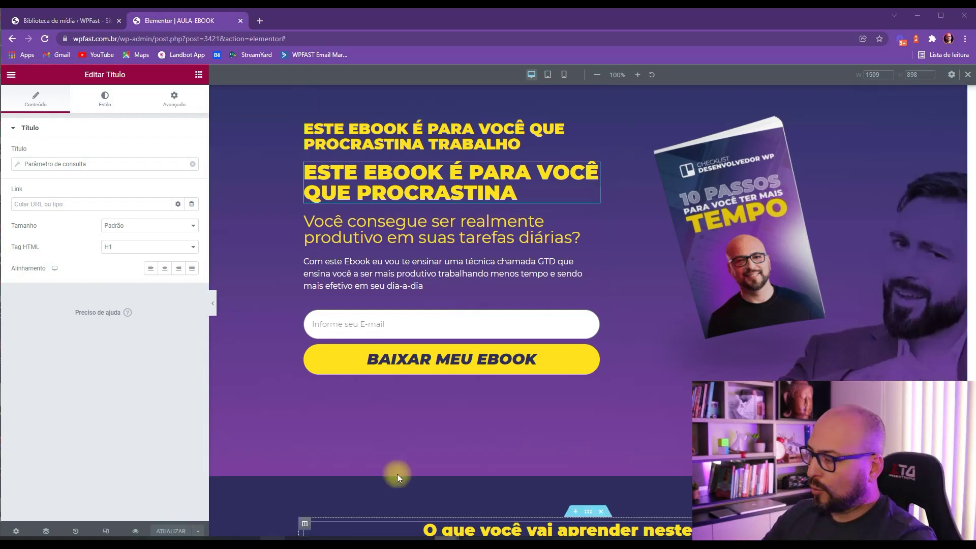
click(136, 532)
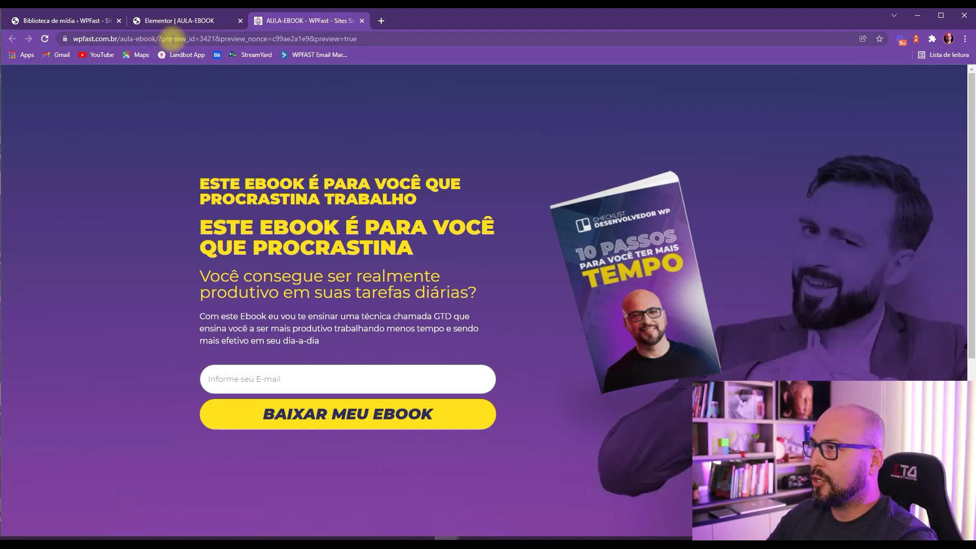
drag(159, 39, 806, 60)
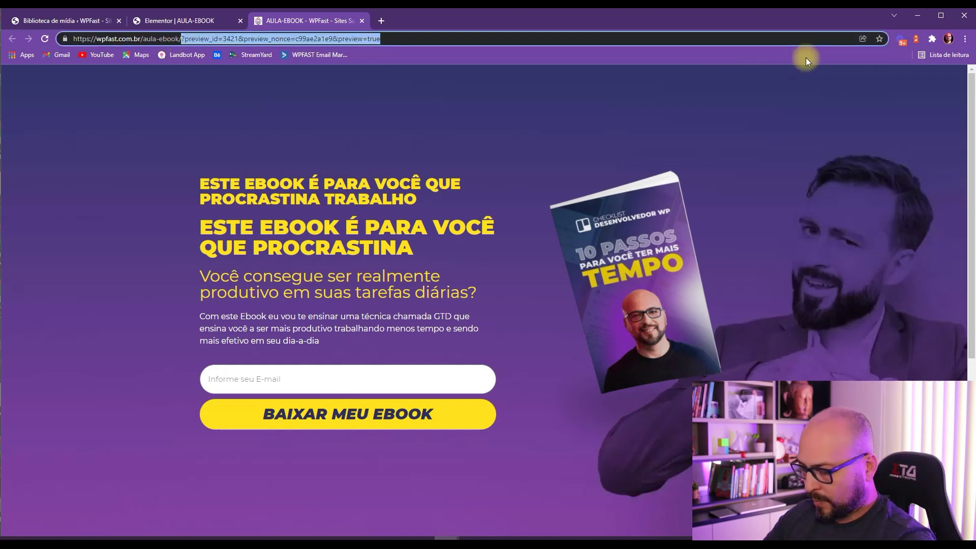
text(?)
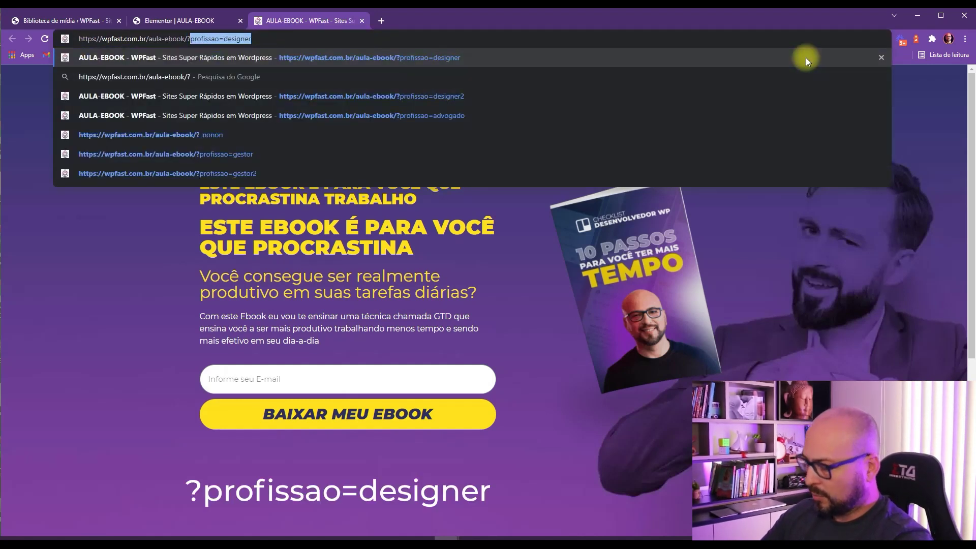
text(prof)
key(Right)
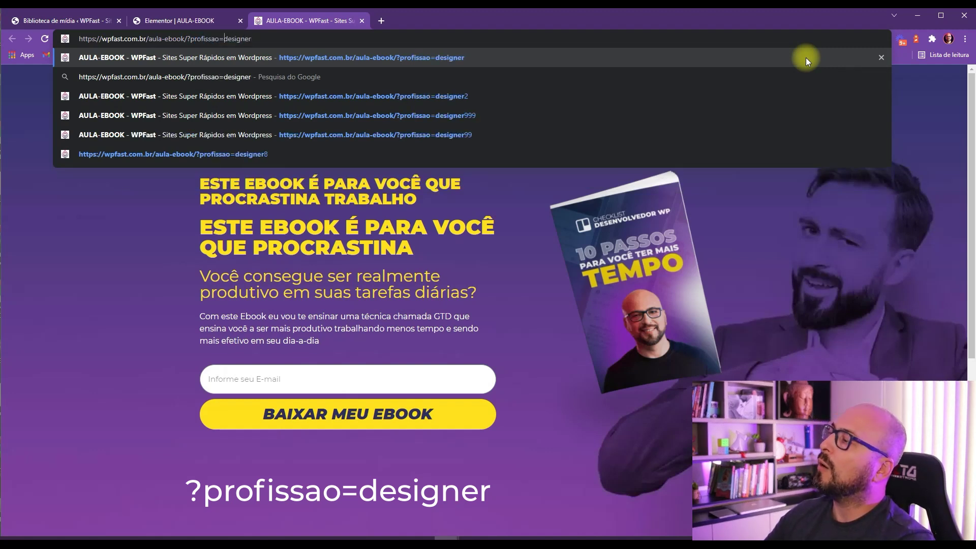
key(Return)
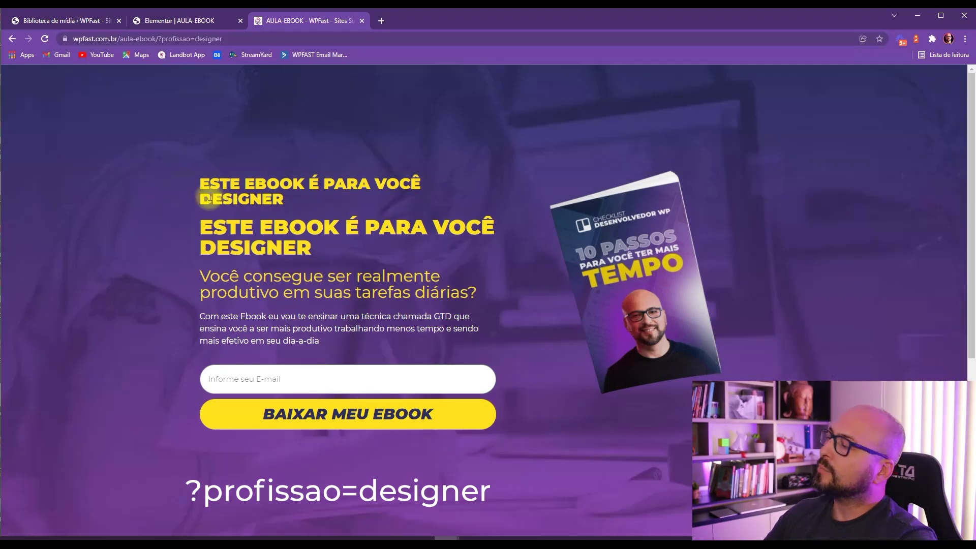
Step: Compare the profession word in both headings of the designer preview
drag(199, 199, 290, 205)
drag(203, 248, 331, 249)
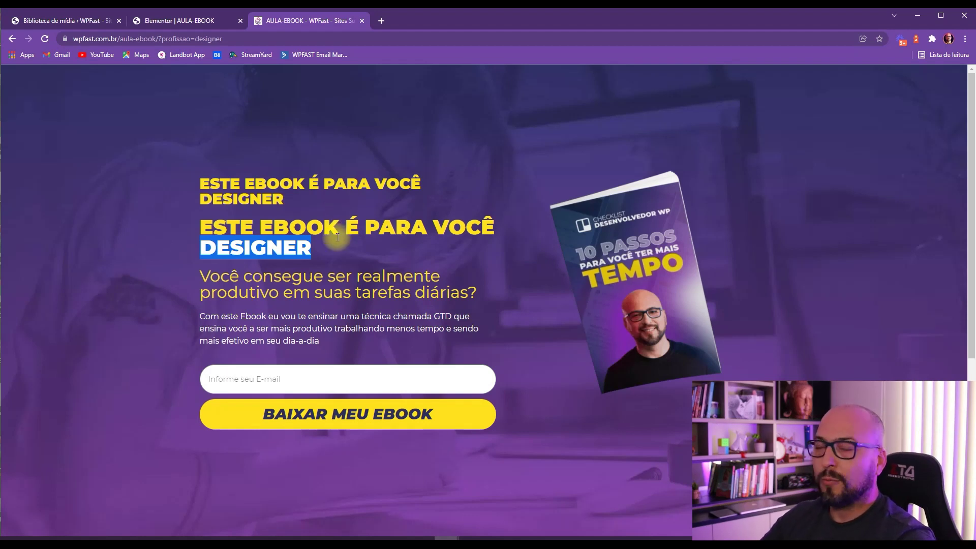
click(294, 200)
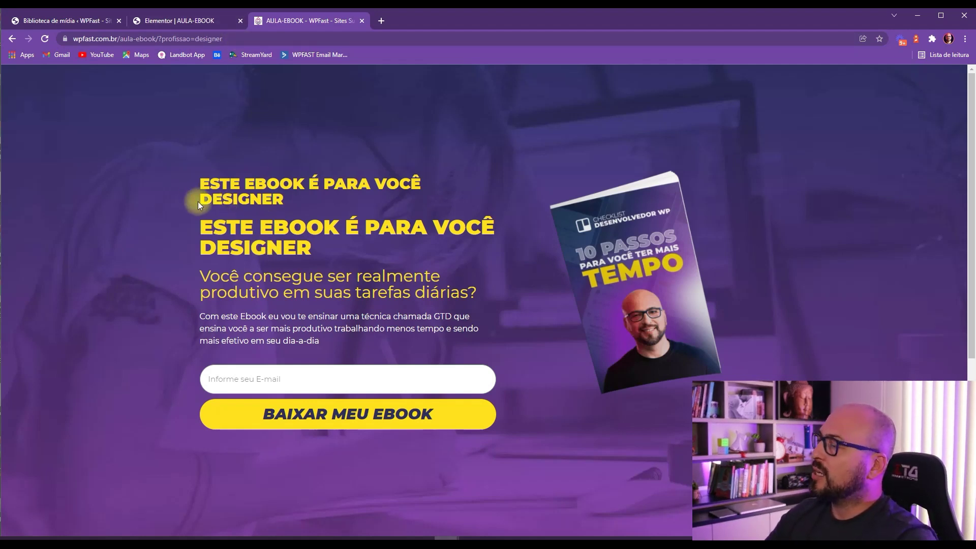
drag(198, 202, 260, 200)
drag(205, 250, 323, 253)
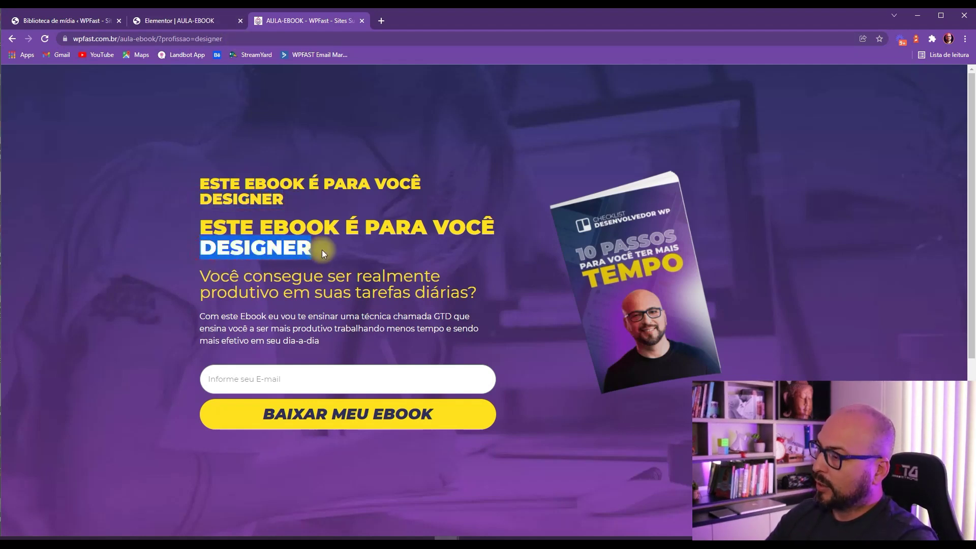
Step: Test the preview with profissao=designer2, and examine the profession word in both headings and the rest of the page
click(254, 39)
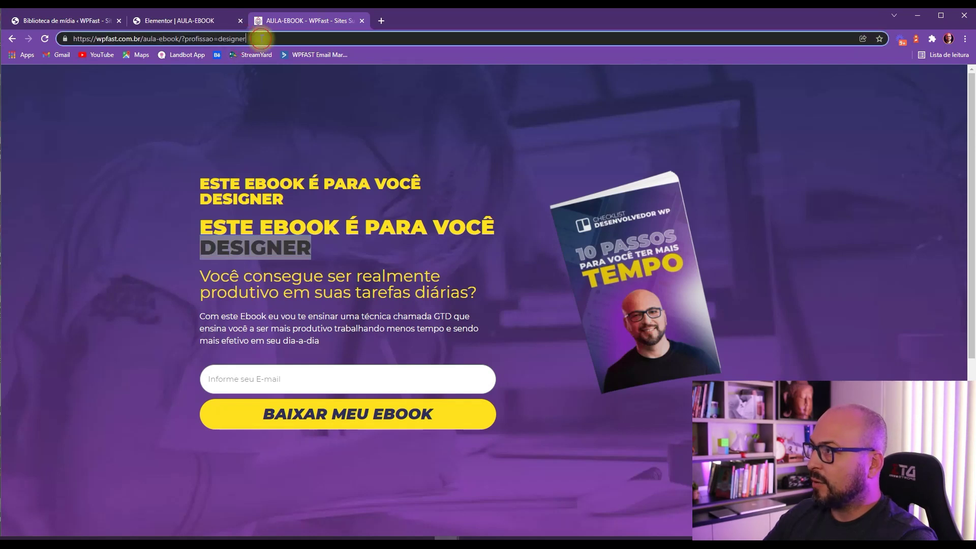
text(2)
key(Return)
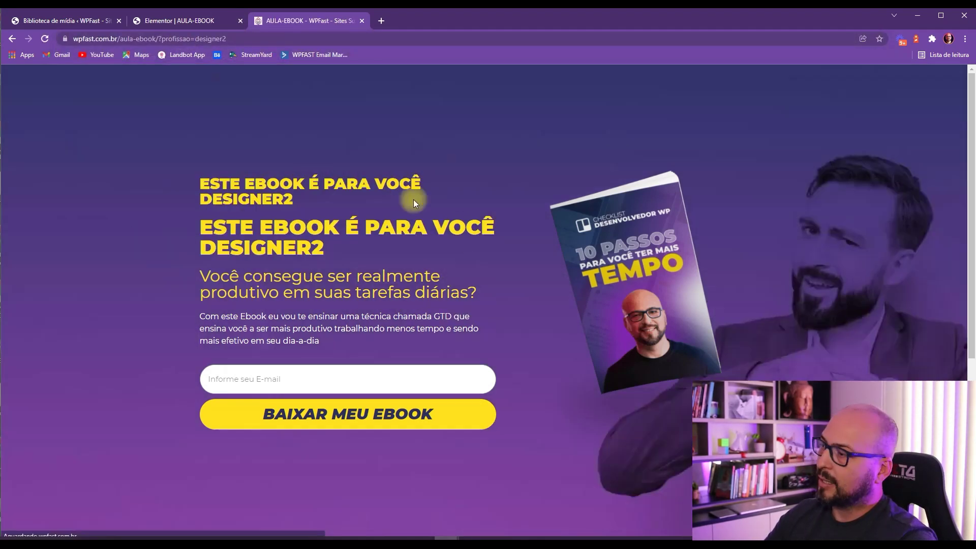
drag(294, 200, 202, 195)
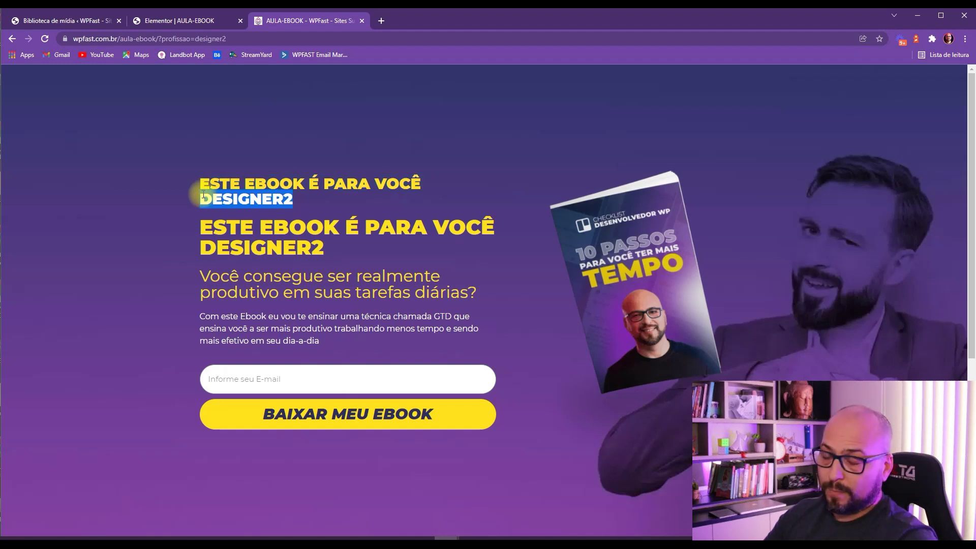
click(294, 202)
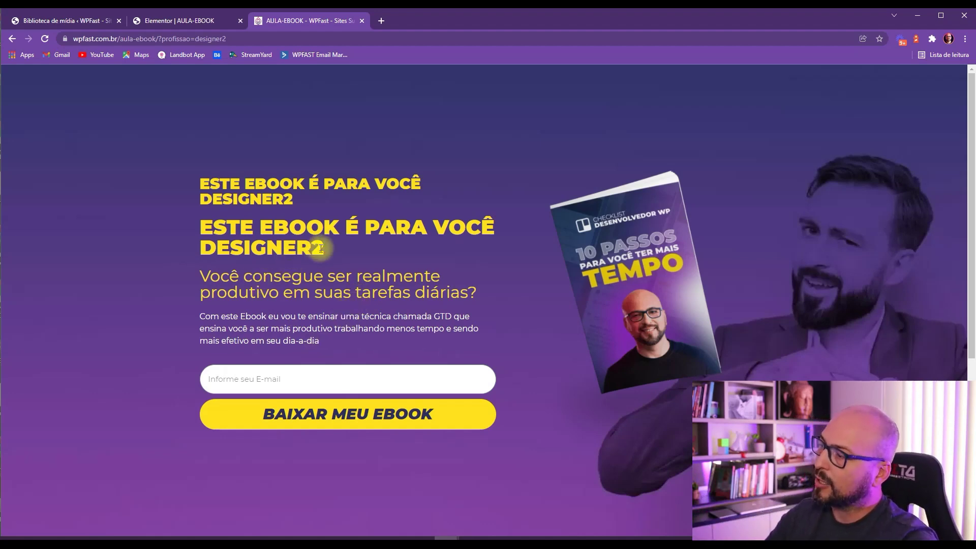
drag(325, 248, 193, 248)
click(316, 203)
scroll(462, 395, down, 5)
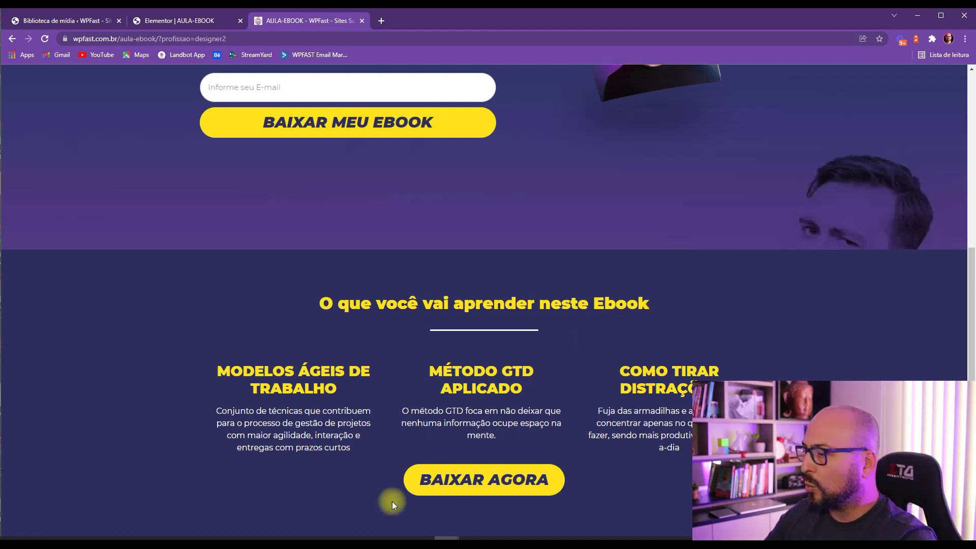
scroll(377, 241, up, 6)
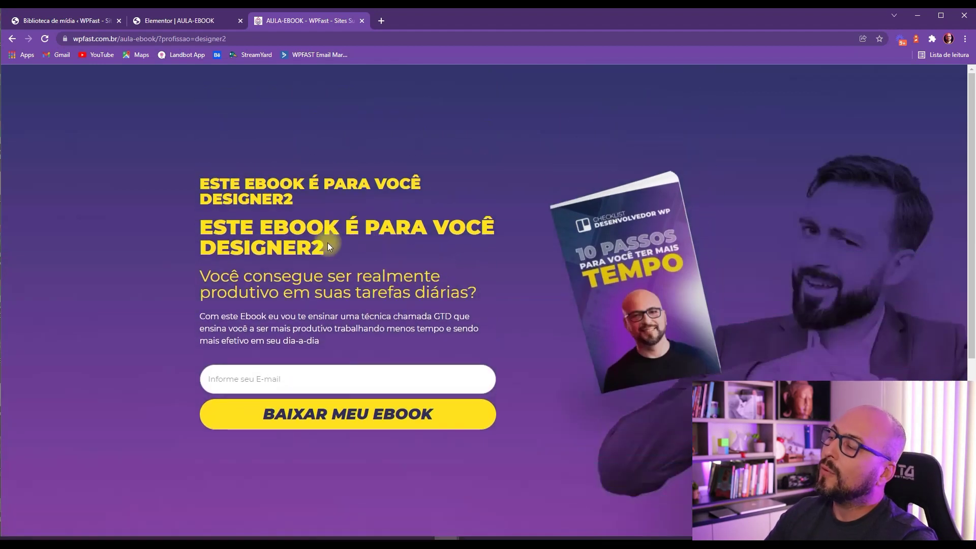
drag(294, 203, 200, 198)
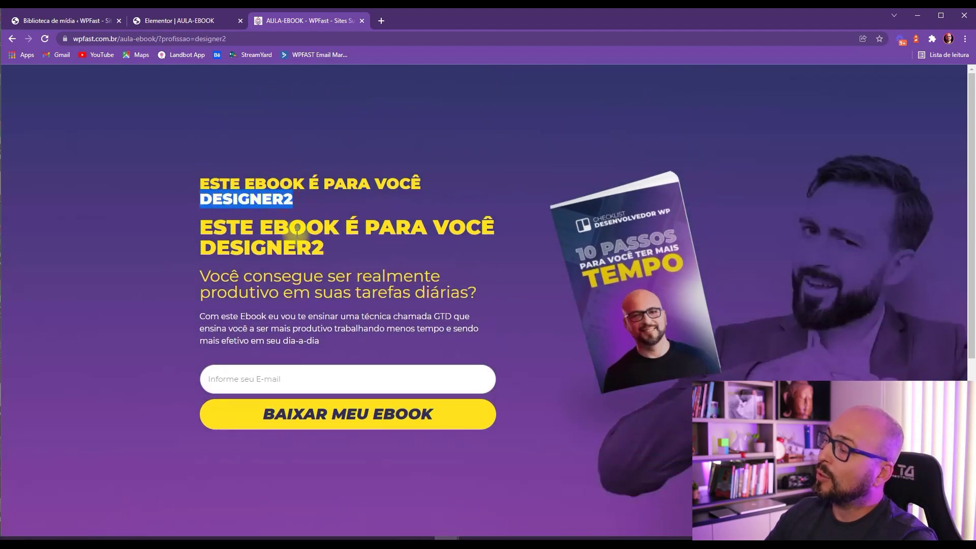
drag(333, 251, 219, 243)
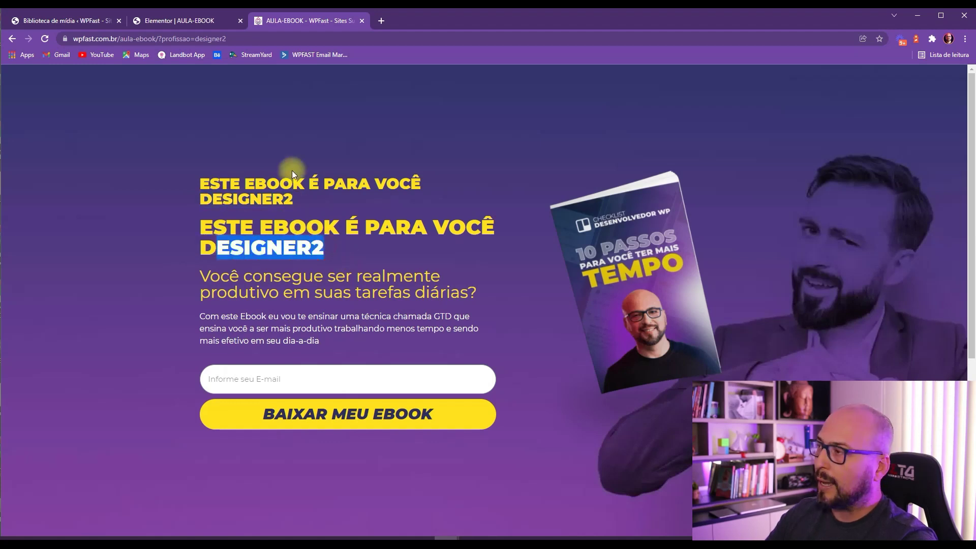
Step: Close the preview, delete the test heading above the main heading in Elementor, and turn off responsive mode
click(362, 21)
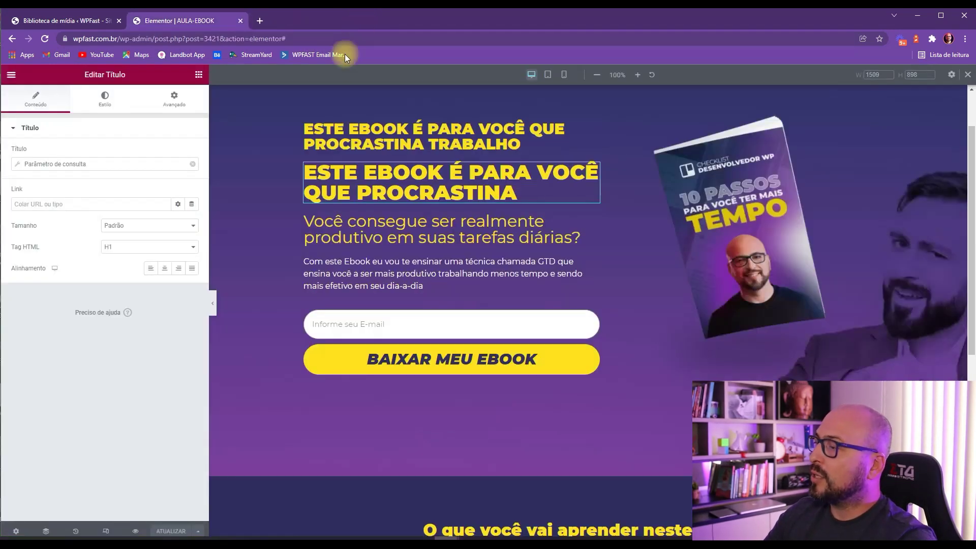
right_click(505, 131)
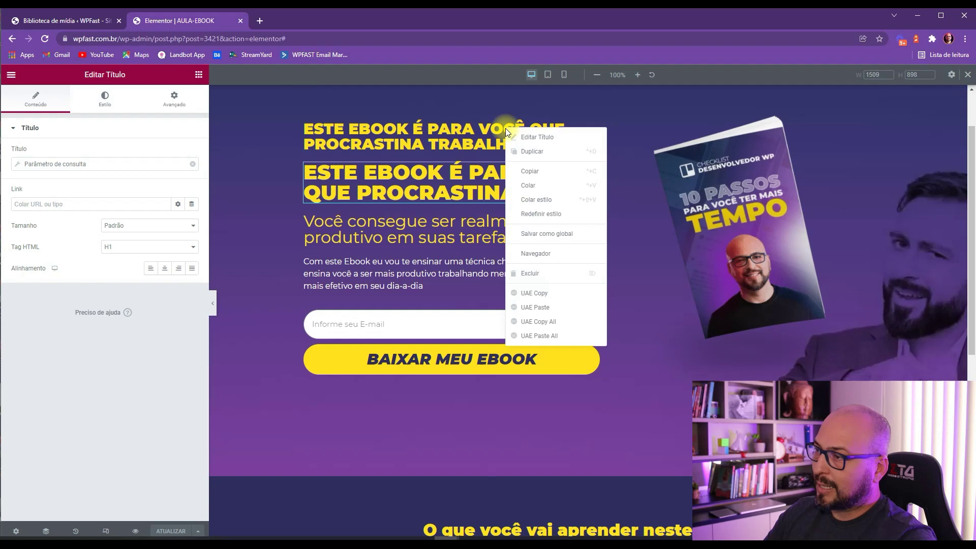
click(530, 274)
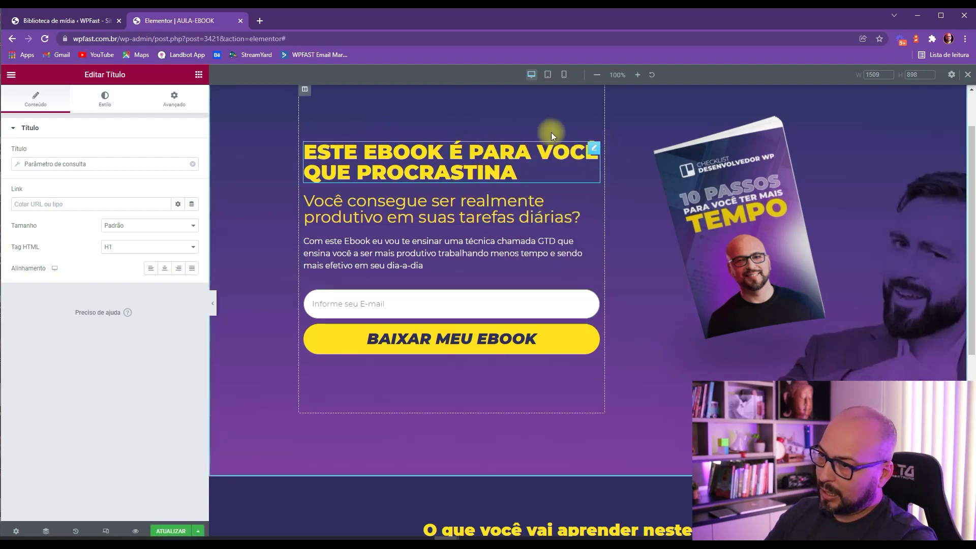
scroll(516, 229, up, 2)
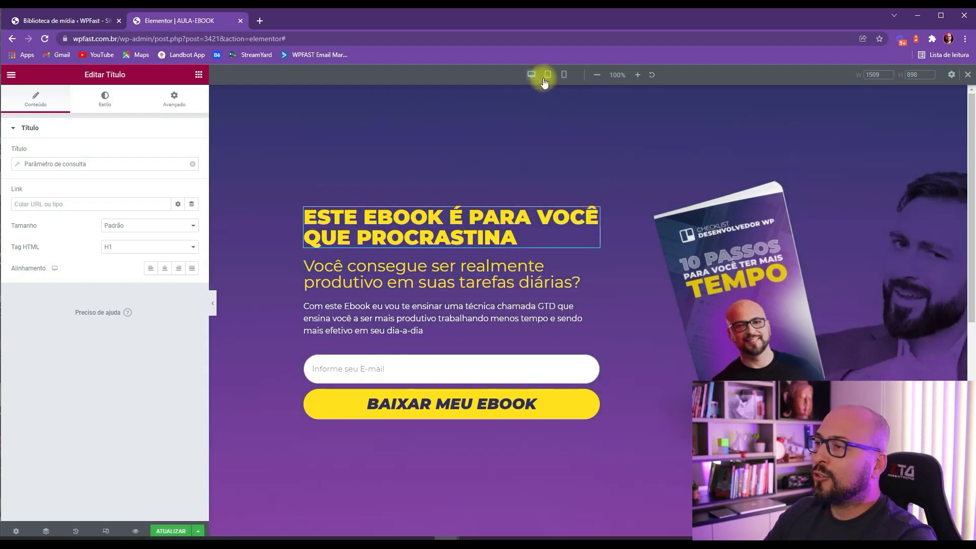
click(106, 530)
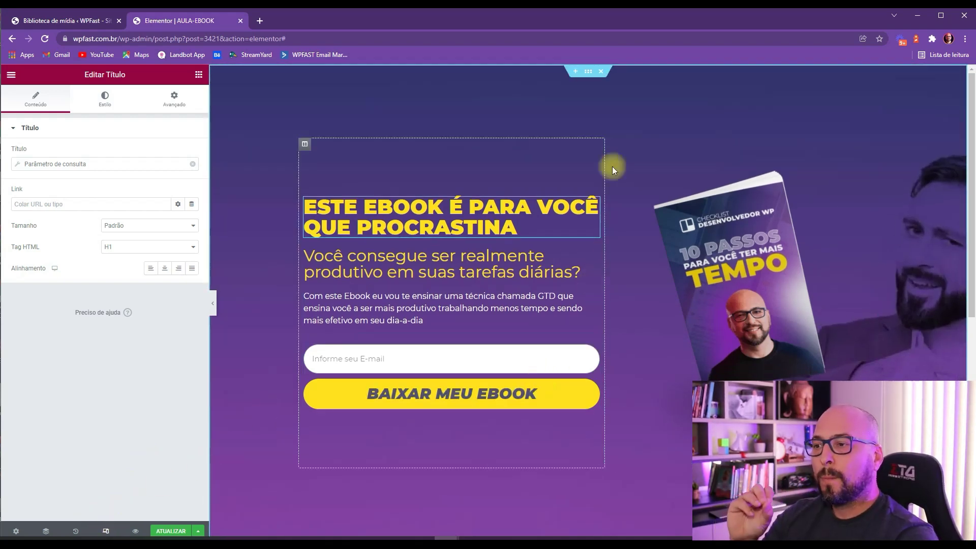
Step: Clear the hero section's dynamic CSS ID and assign it the Parâmetro de consulta tag again
click(587, 72)
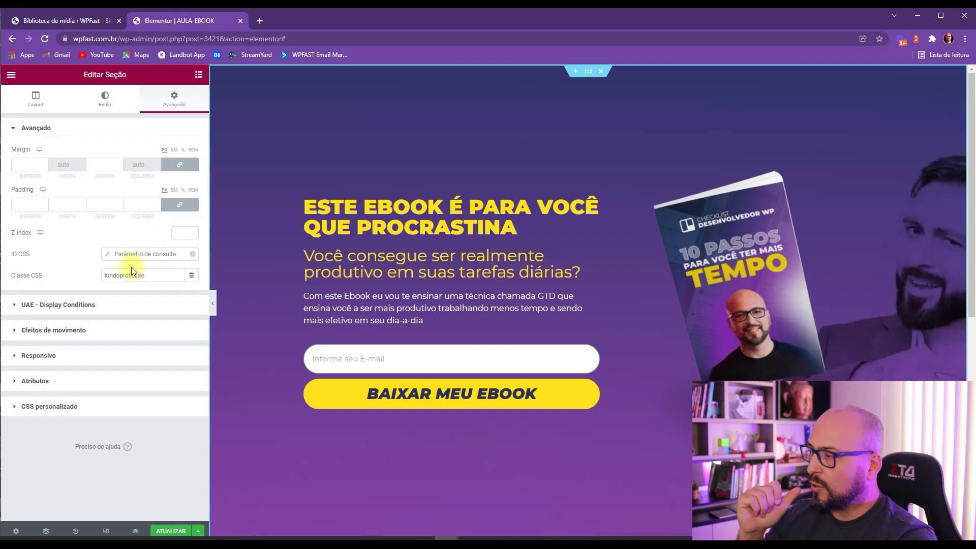
click(195, 258)
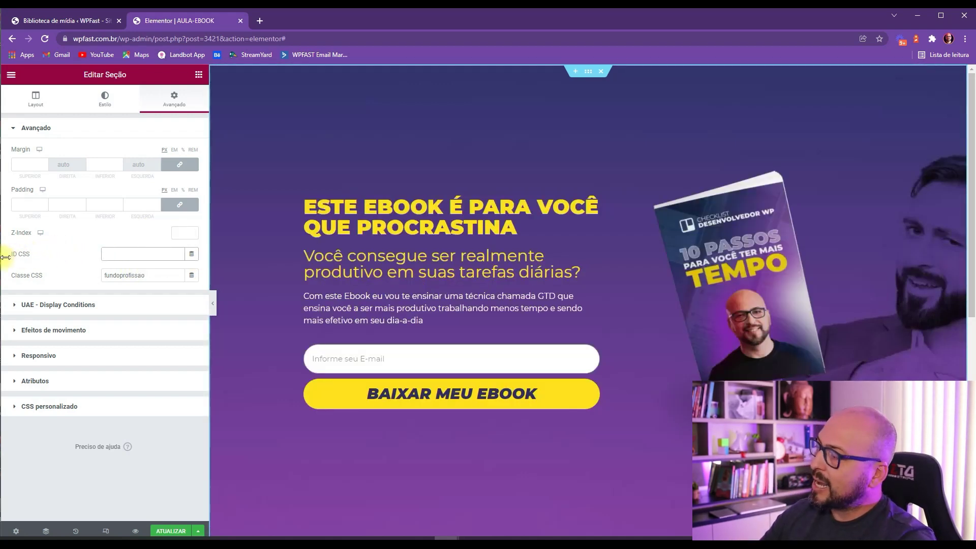
click(191, 254)
drag(192, 276, 179, 340)
click(118, 318)
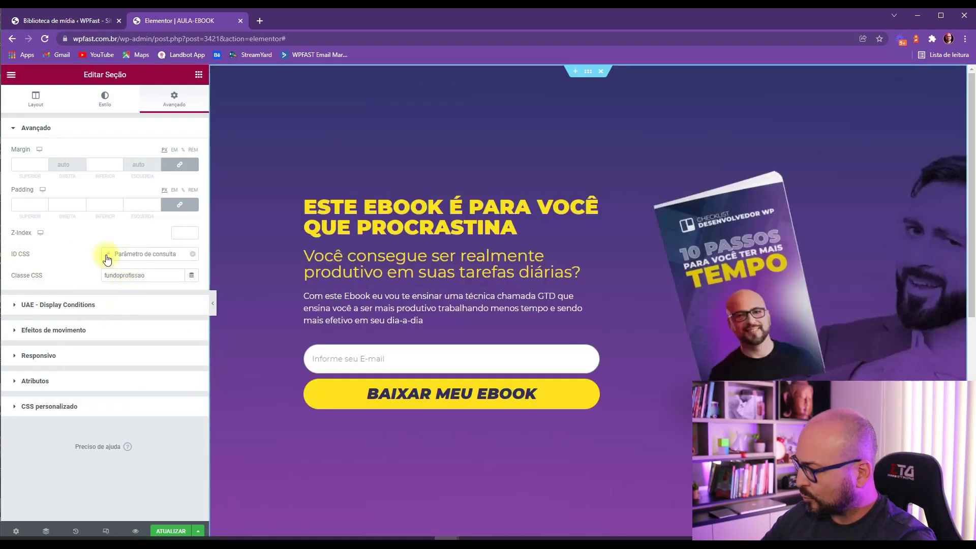
Step: Set the CSS ID query parameter's name to profissao with type Get, and recheck its settings
click(108, 258)
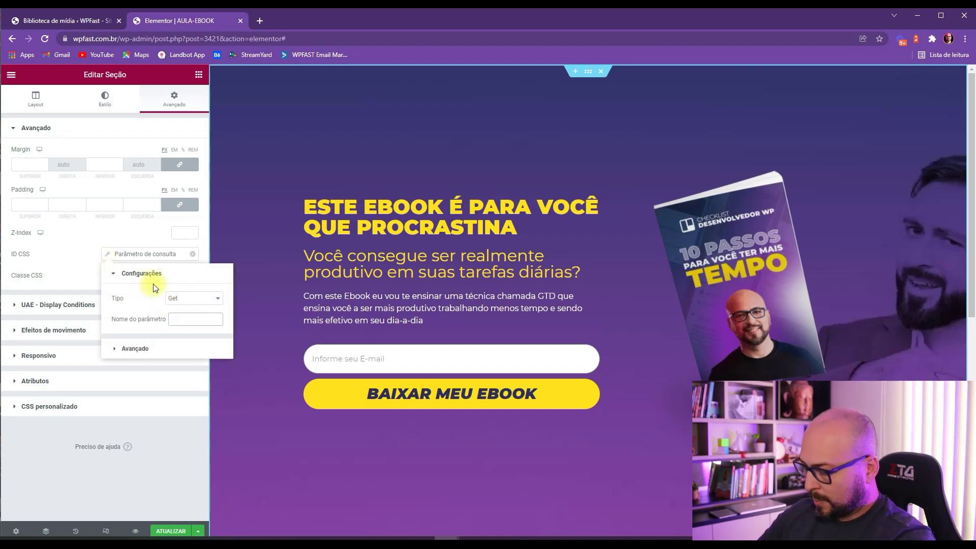
text(pro)
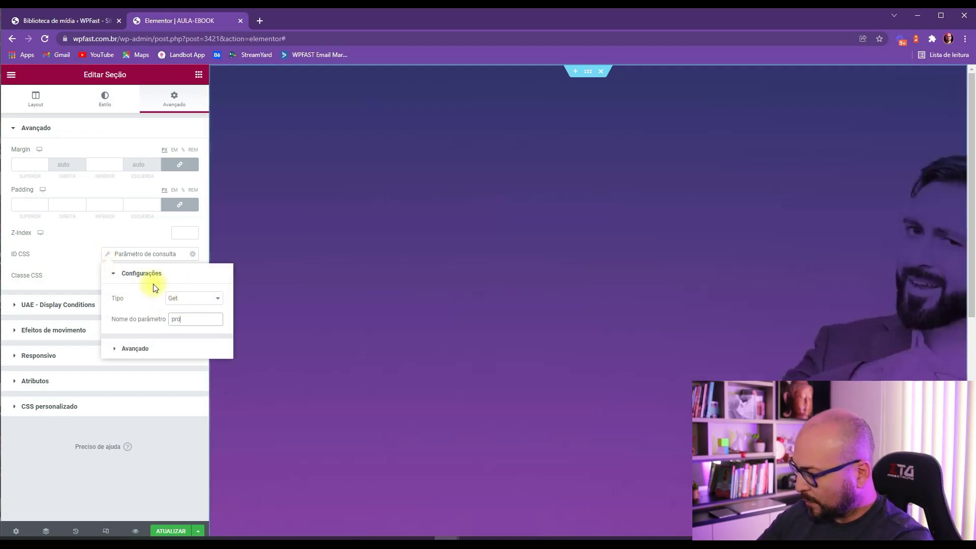
text(fissao)
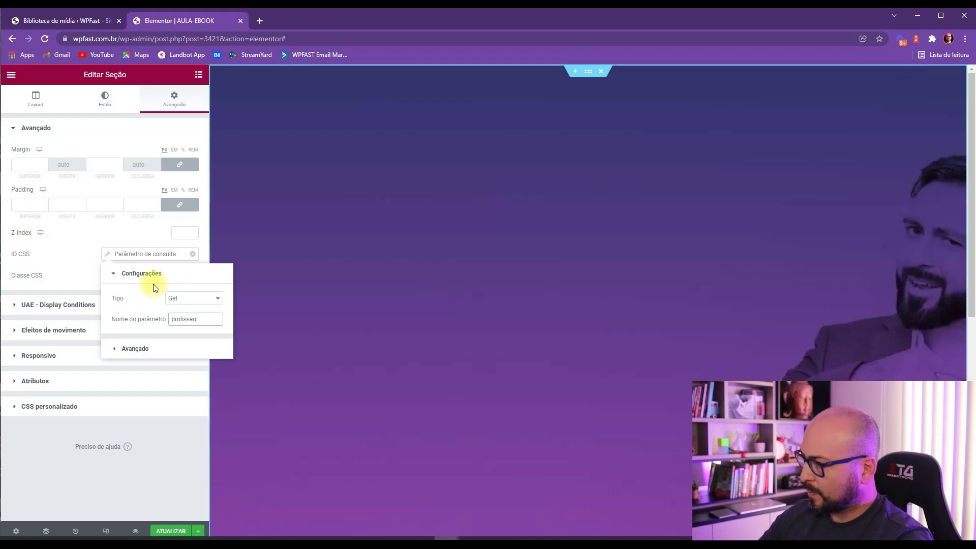
click(85, 256)
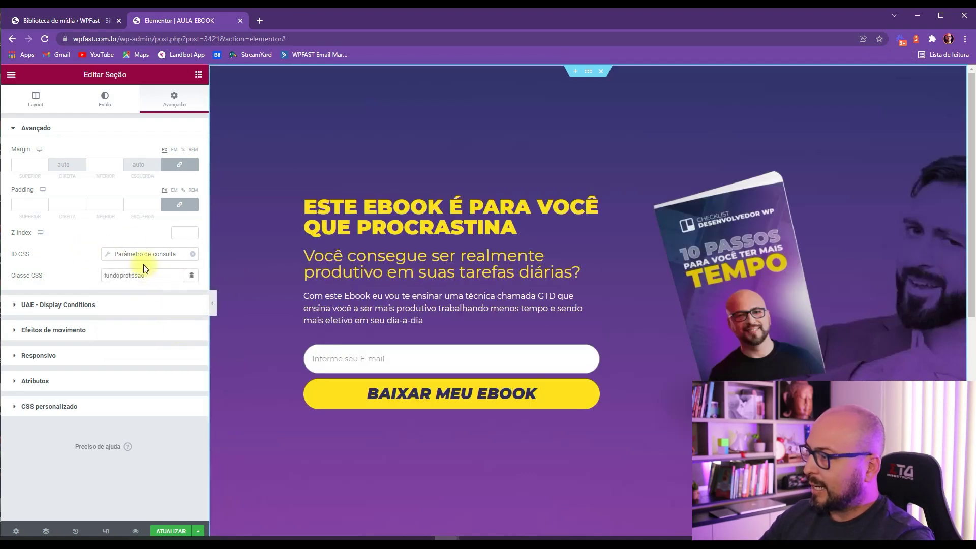
click(126, 255)
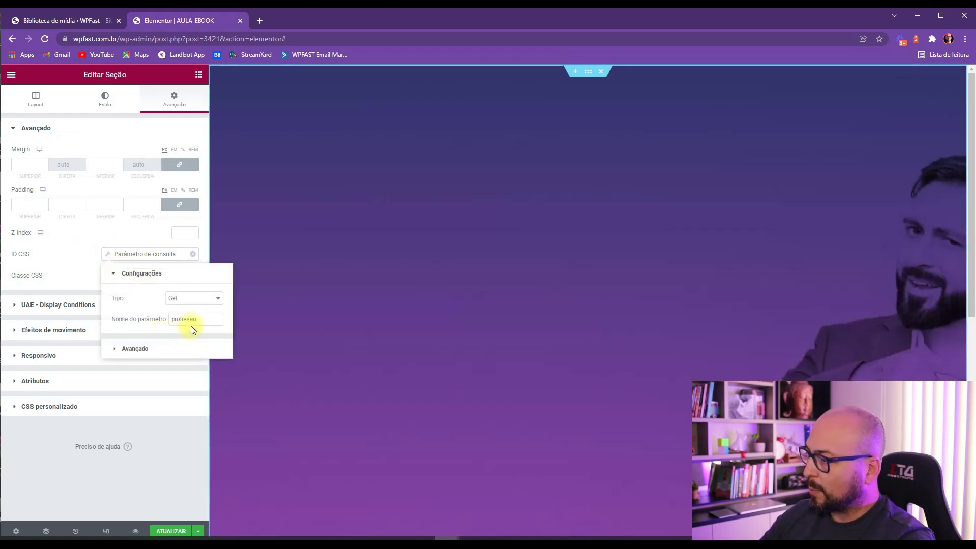
click(96, 259)
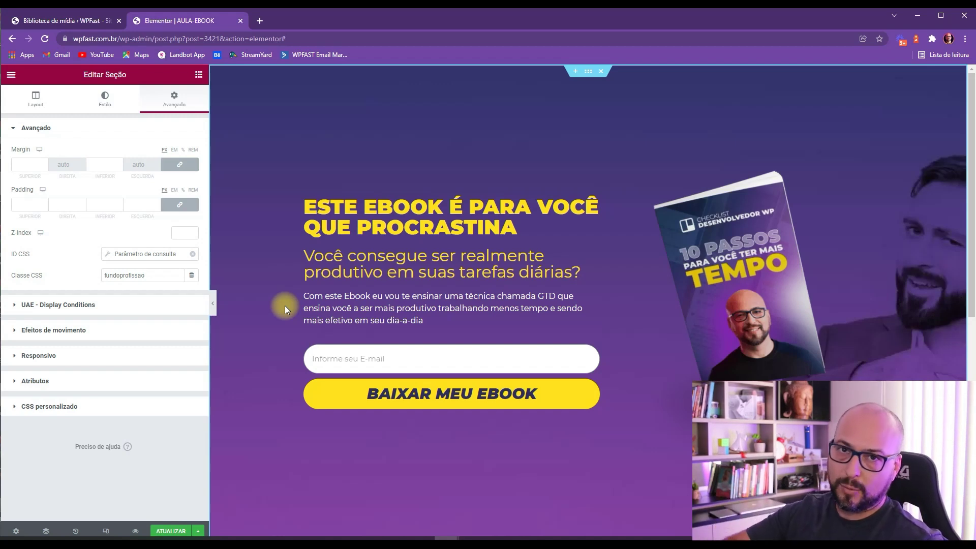
Step: Check the hero section's CSS class fundoprofissao, and switch to Notepad++ to view the background CSS rules
click(151, 277)
drag(151, 277, 87, 275)
click(77, 276)
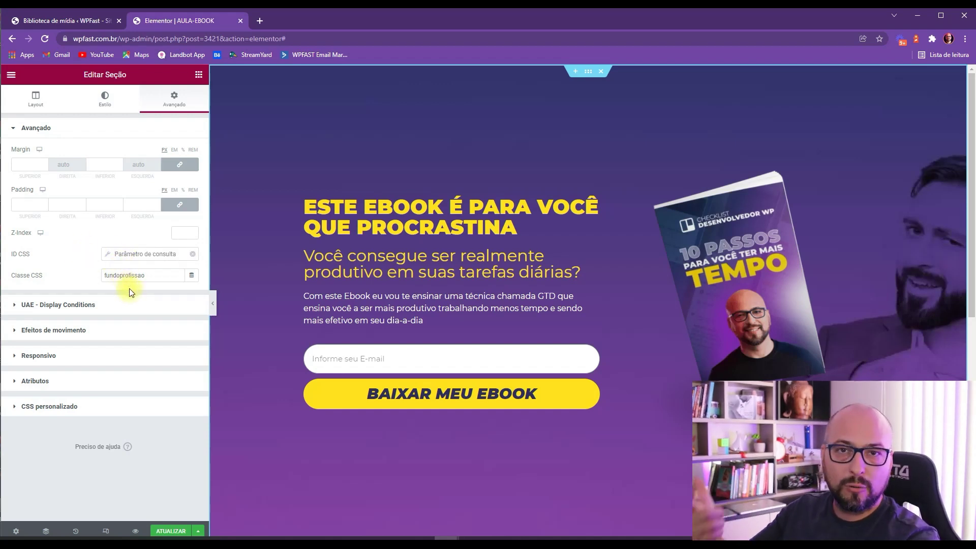
drag(151, 277, 106, 285)
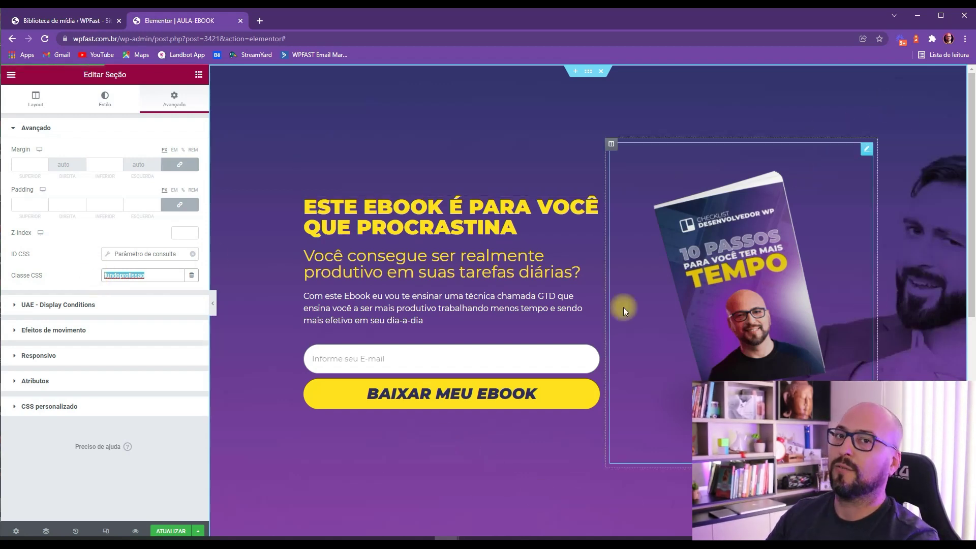
click(77, 247)
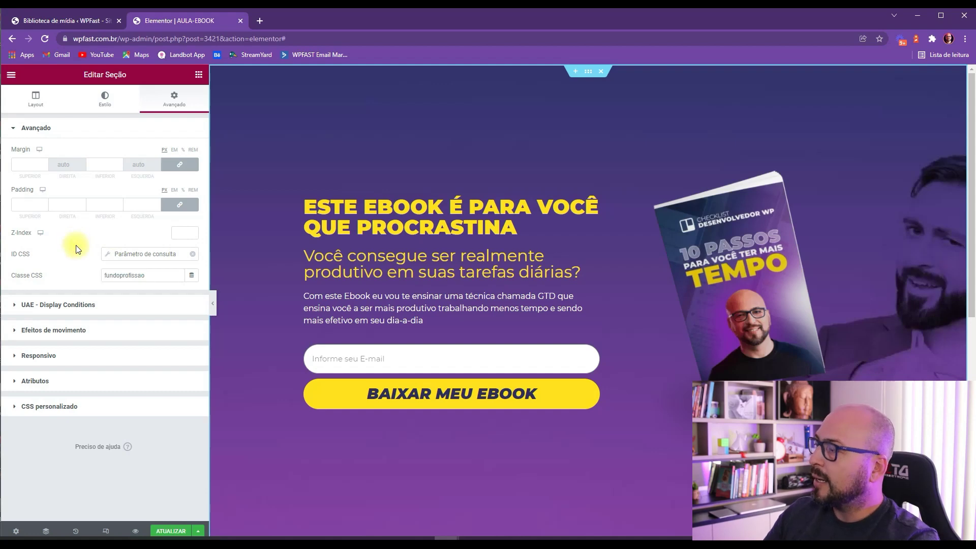
click(501, 533)
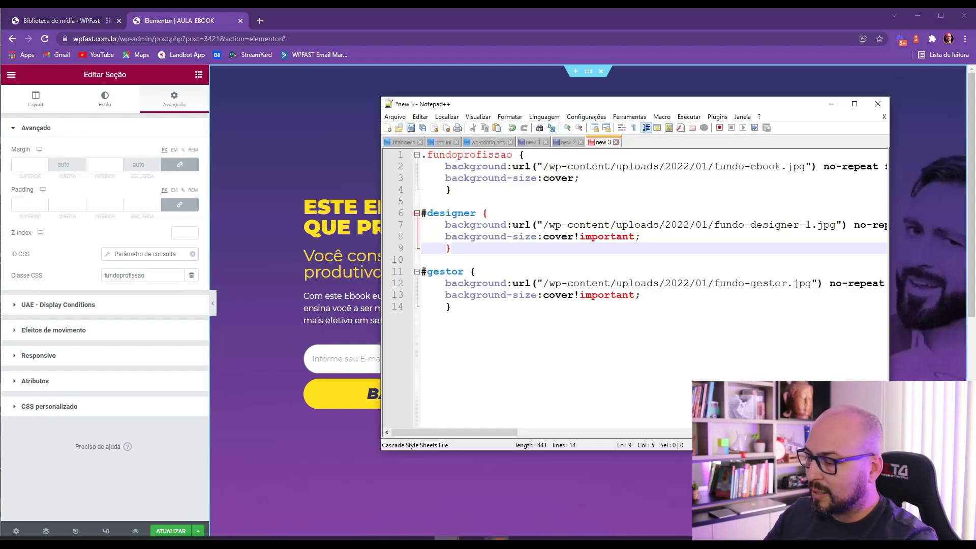
Step: Compare the class selector .fundoprofissao and the ID selector #designer in the CSS with the hero section's Classe CSS and ID CSS fields
click(567, 189)
drag(666, 104, 577, 105)
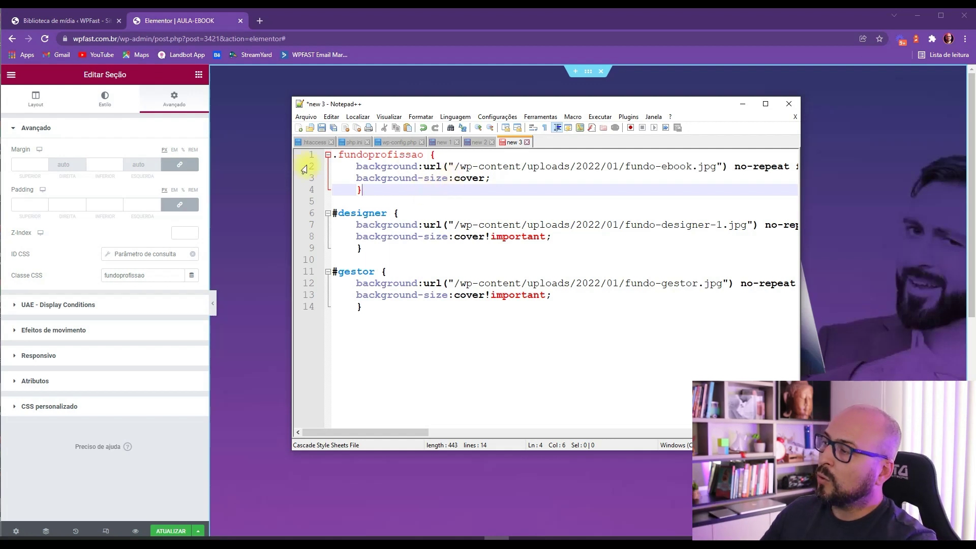
drag(341, 156, 332, 156)
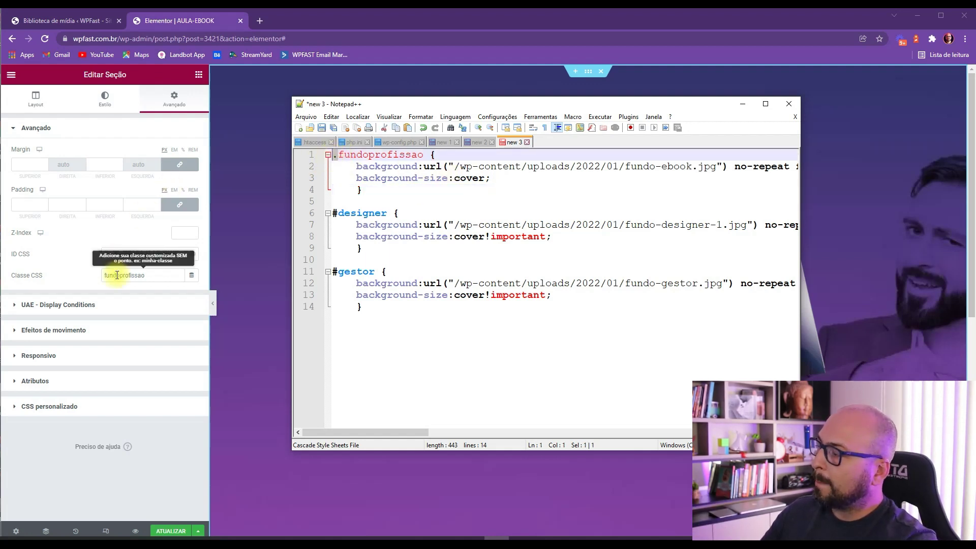
click(35, 274)
drag(23, 276, 8, 277)
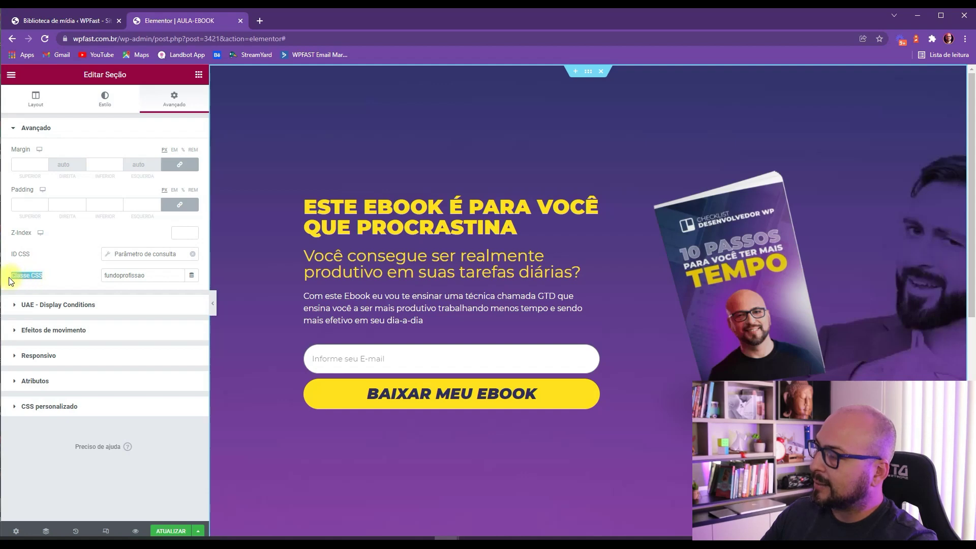
key(alt+Tab)
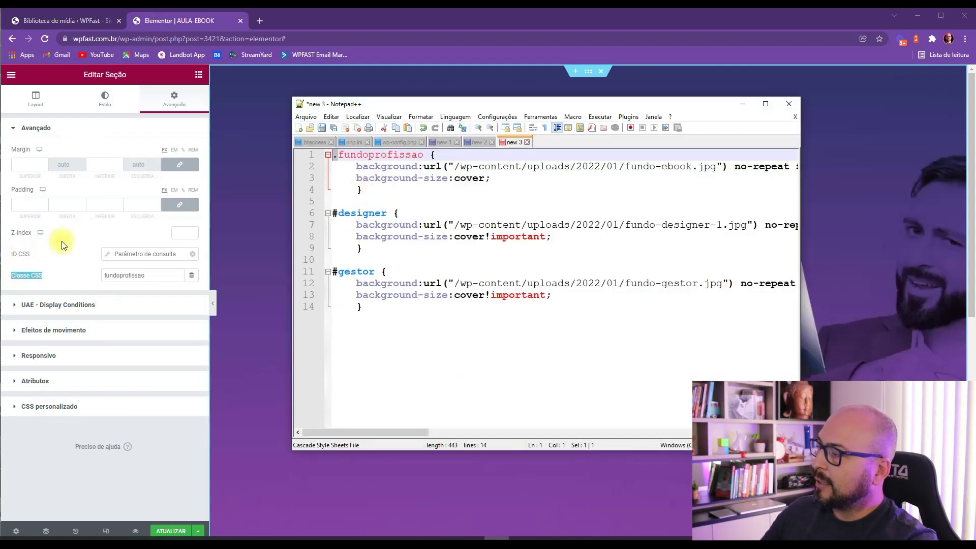
click(14, 255)
key(alt+Tab)
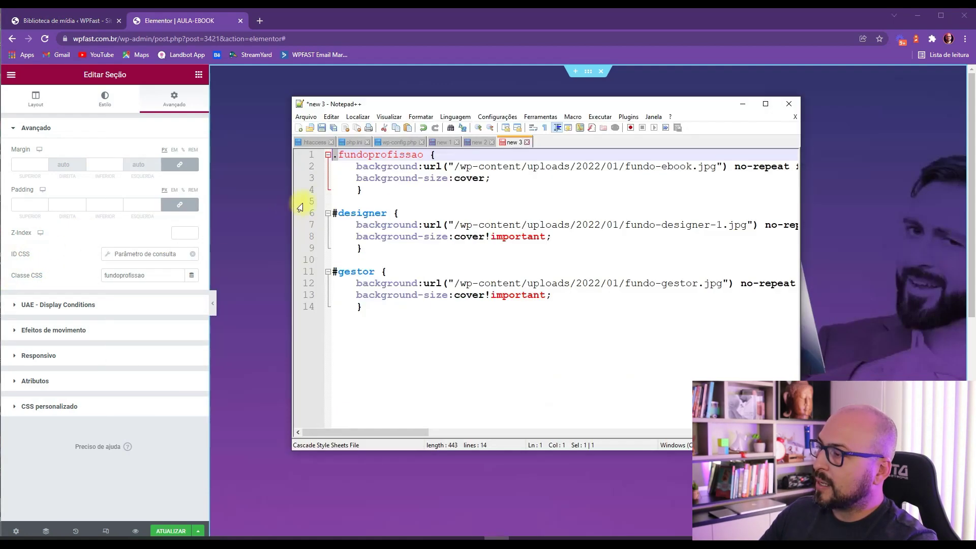
click(334, 214)
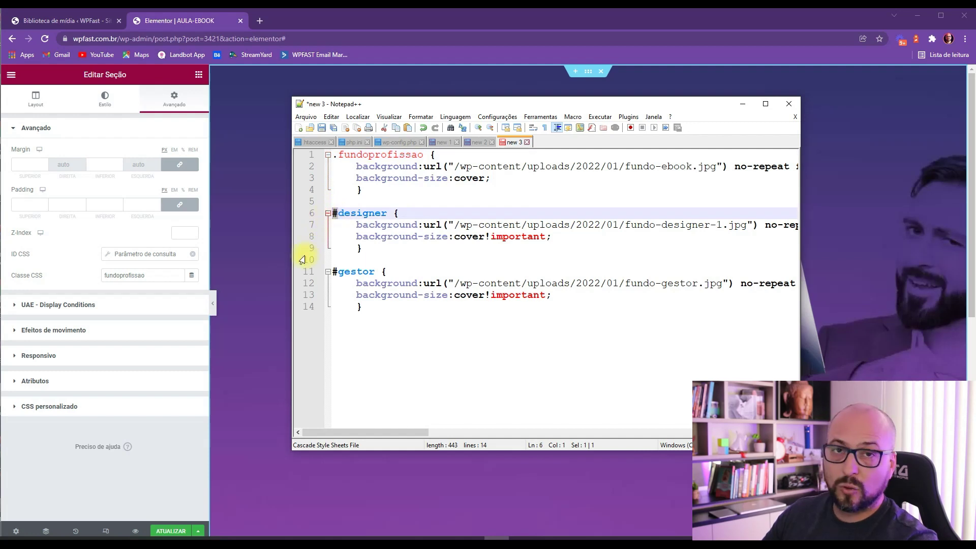
click(331, 154)
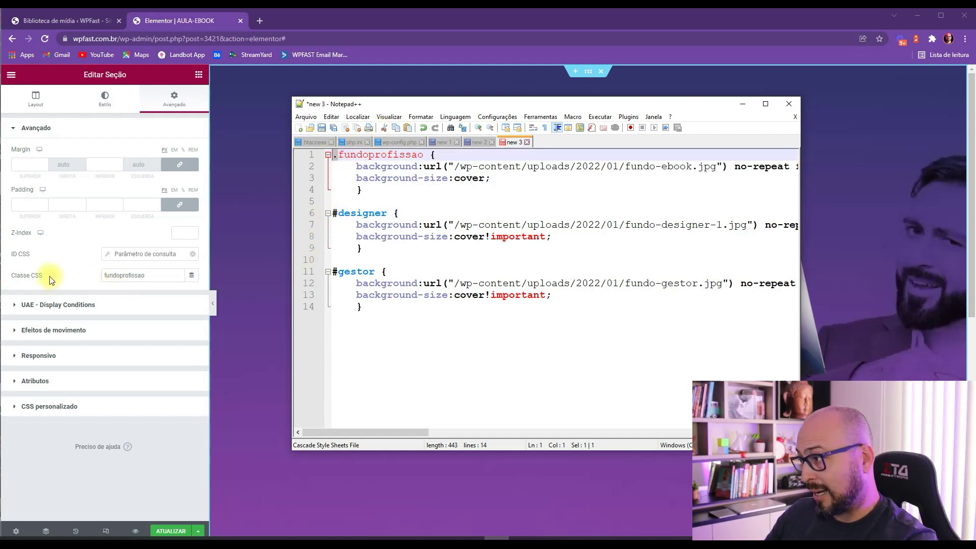
Step: Copy the class name fundoprofissao from the section's Classe CSS field and paste it over the first selector's name in Notepad++, keeping the dot
click(368, 153)
drag(153, 275, 111, 275)
key(ctrl+c)
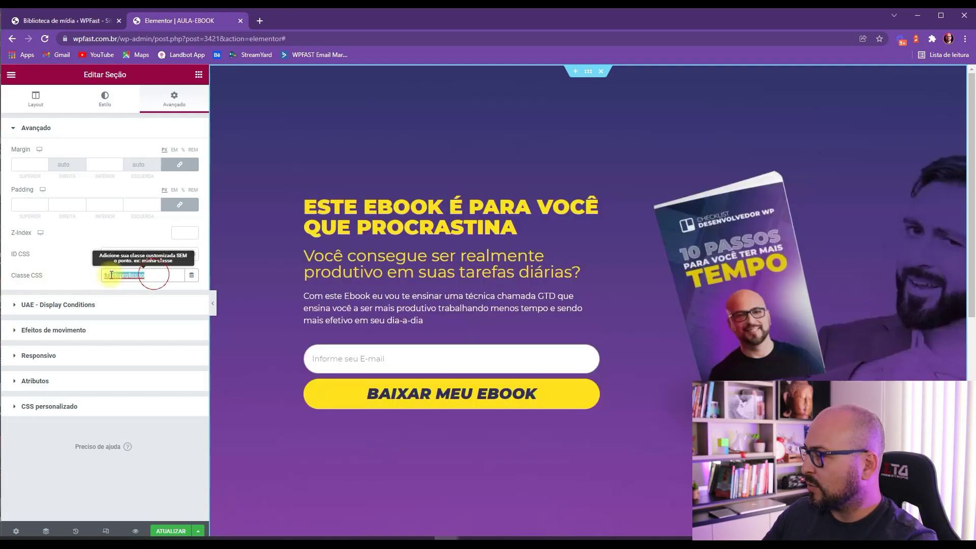
key(alt+Tab)
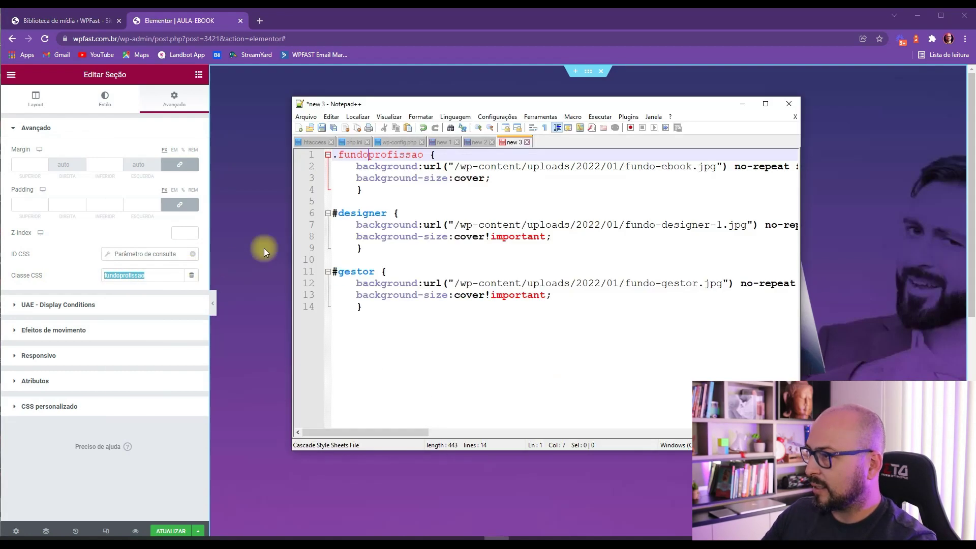
drag(424, 158, 339, 155)
key(ctrl+v)
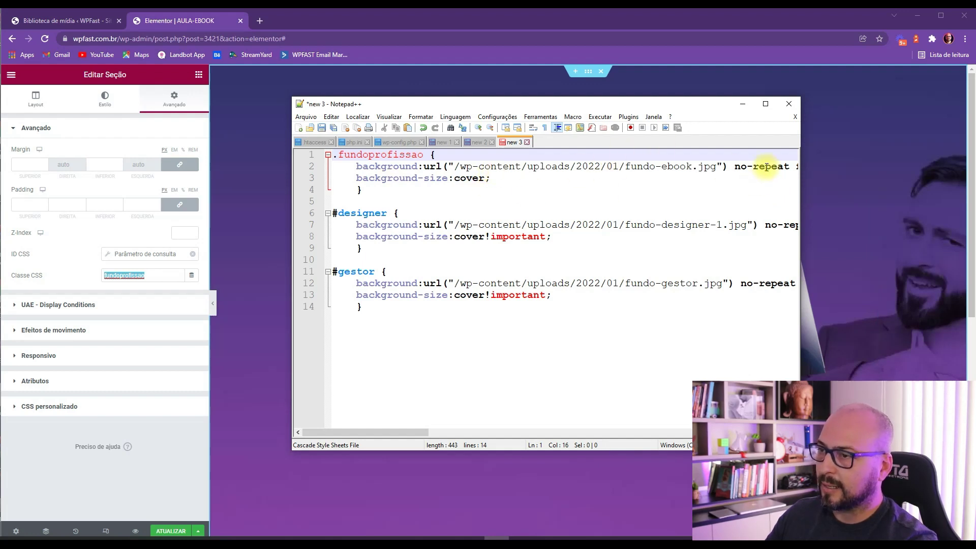
Step: Widen the Notepad++ window to fit the full CSS lines and examine the background property in the .fundoprofissao rule
drag(357, 169, 384, 169)
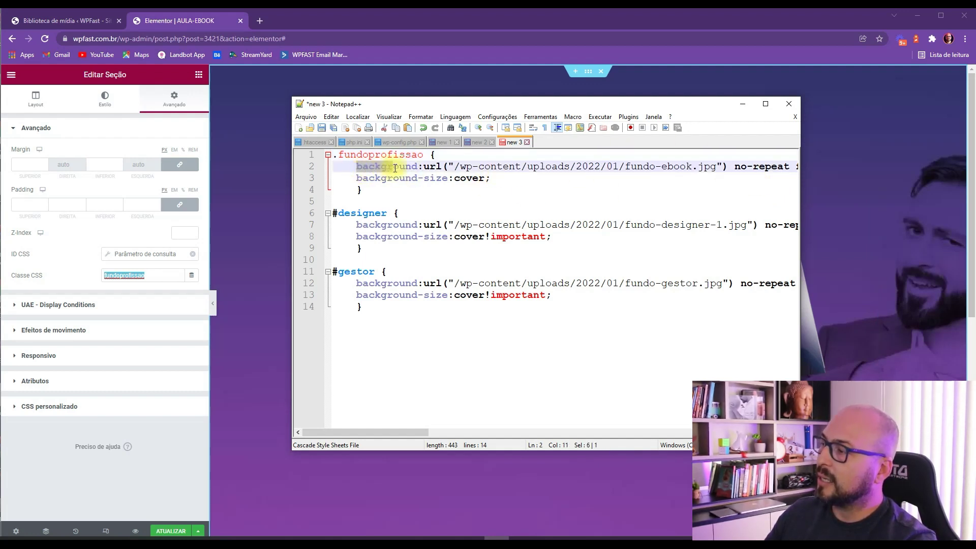
drag(291, 165, 85, 179)
click(206, 176)
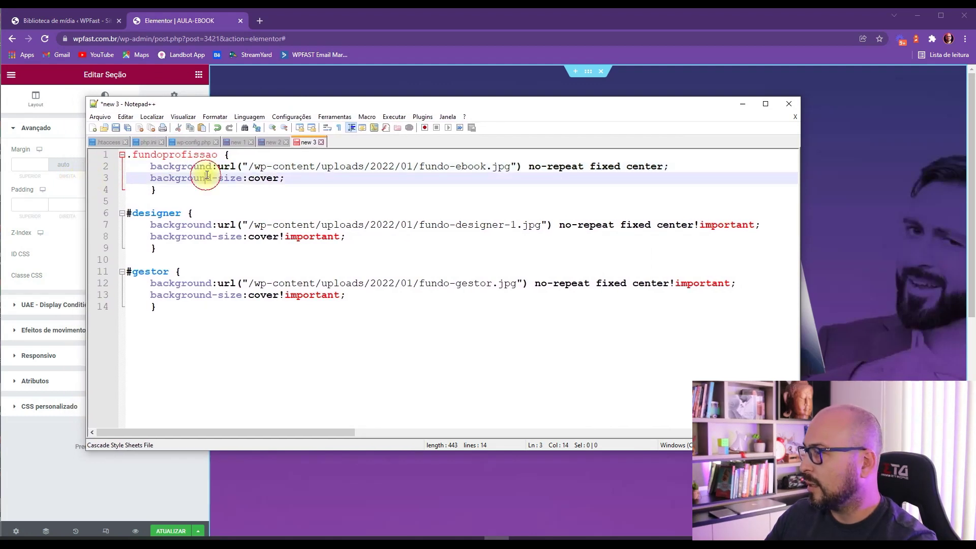
drag(217, 167, 150, 167)
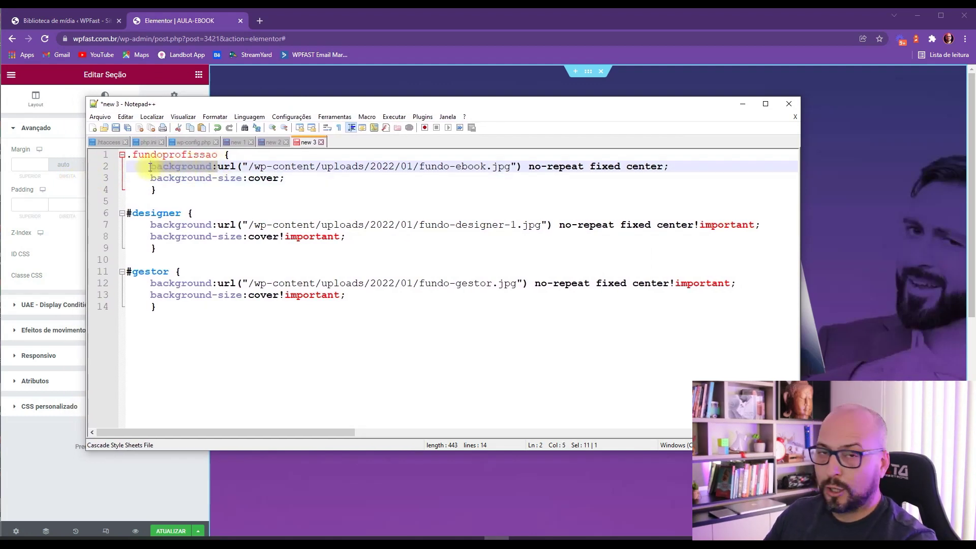
click(197, 184)
drag(151, 167, 217, 165)
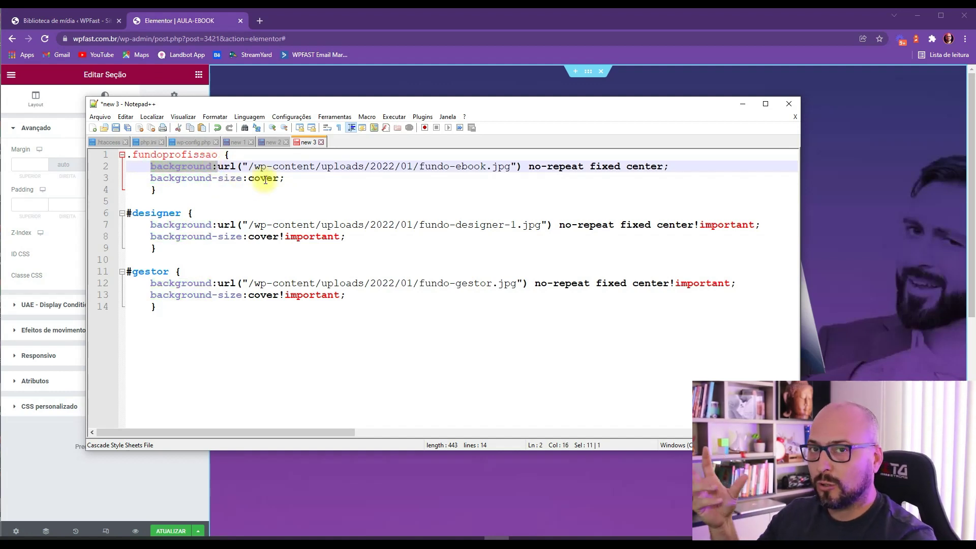
click(212, 166)
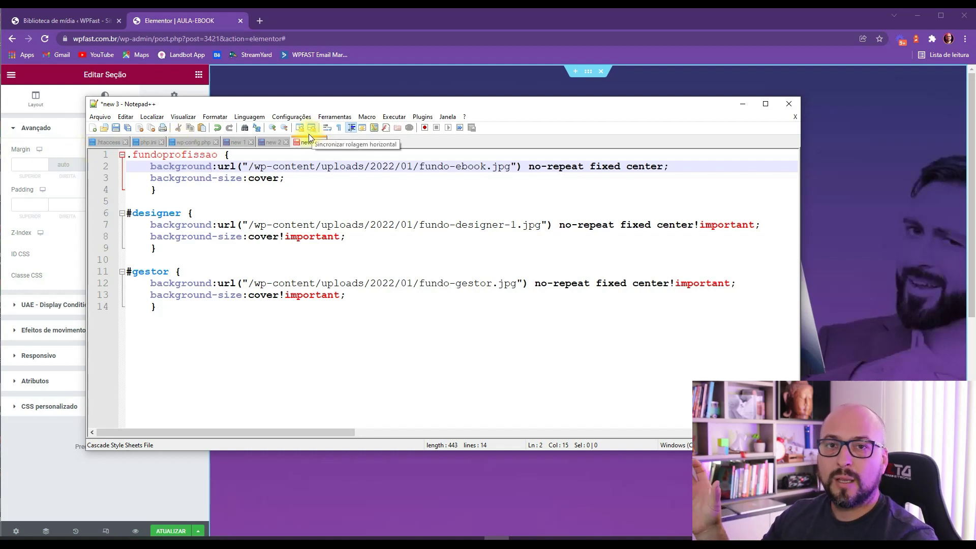
drag(213, 166, 152, 167)
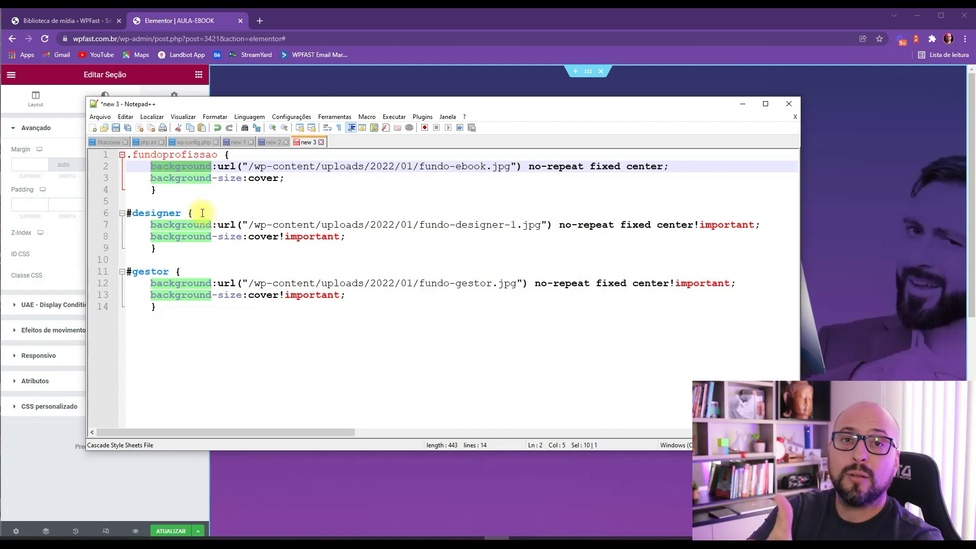
click(285, 179)
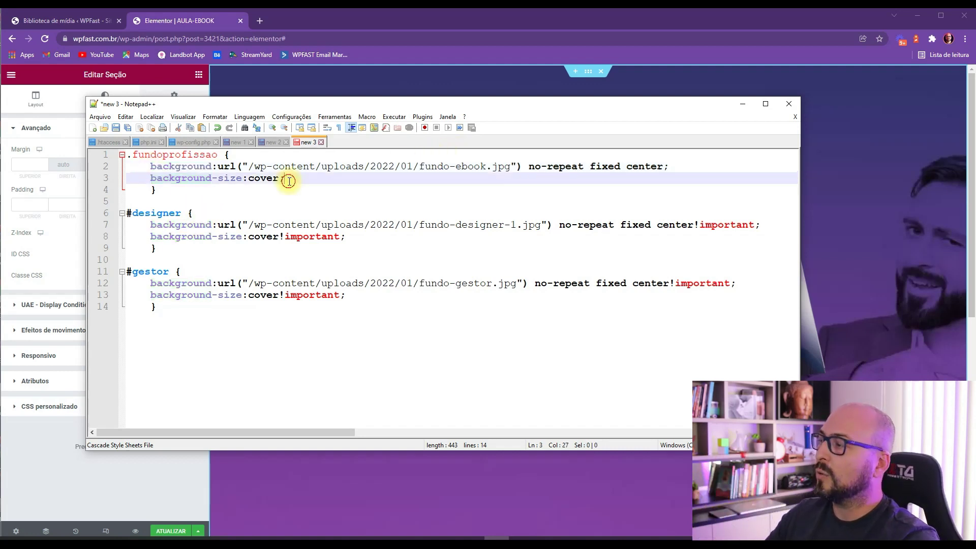
click(217, 167)
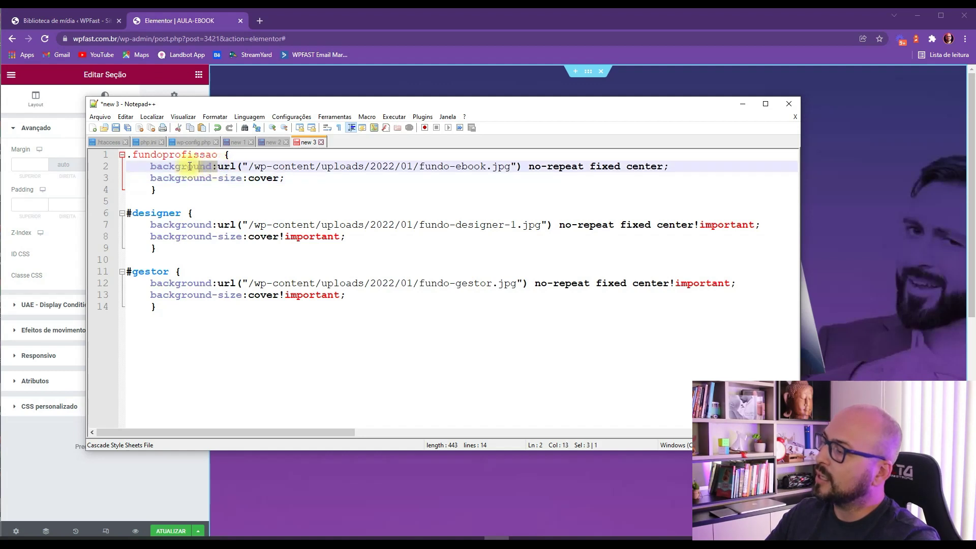
click(200, 191)
drag(150, 167, 218, 167)
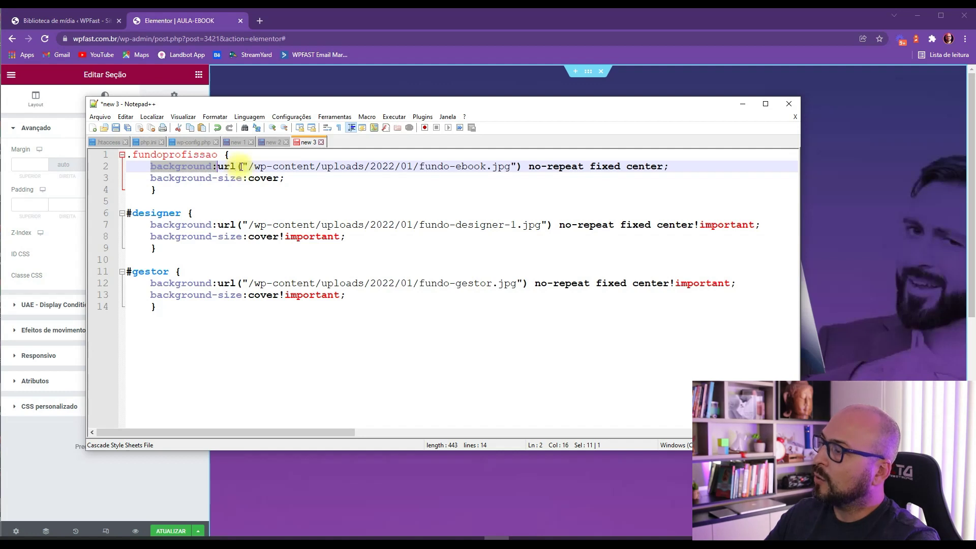
Step: Examine the url value and its relative image path, including the leading slash, in the .fundoprofissao background line
click(222, 168)
drag(217, 167, 524, 168)
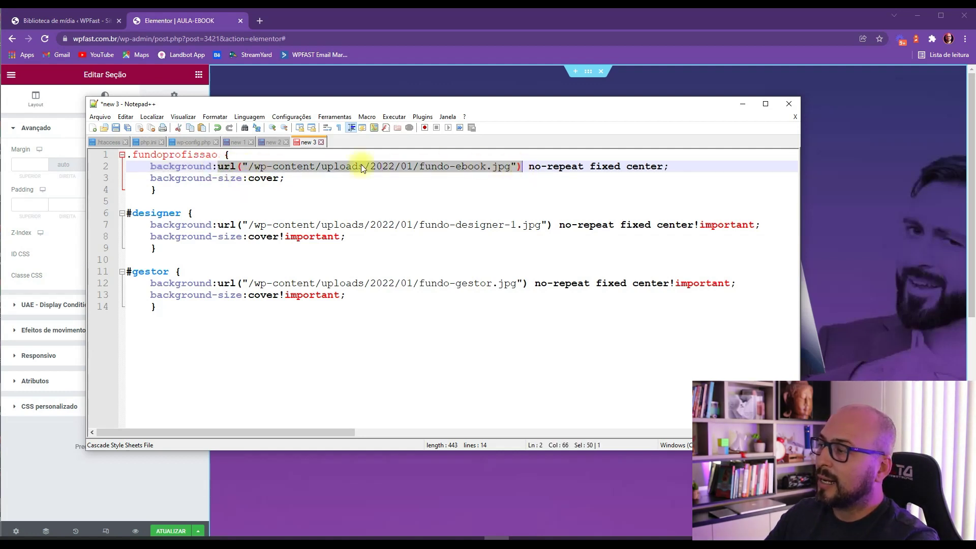
click(304, 167)
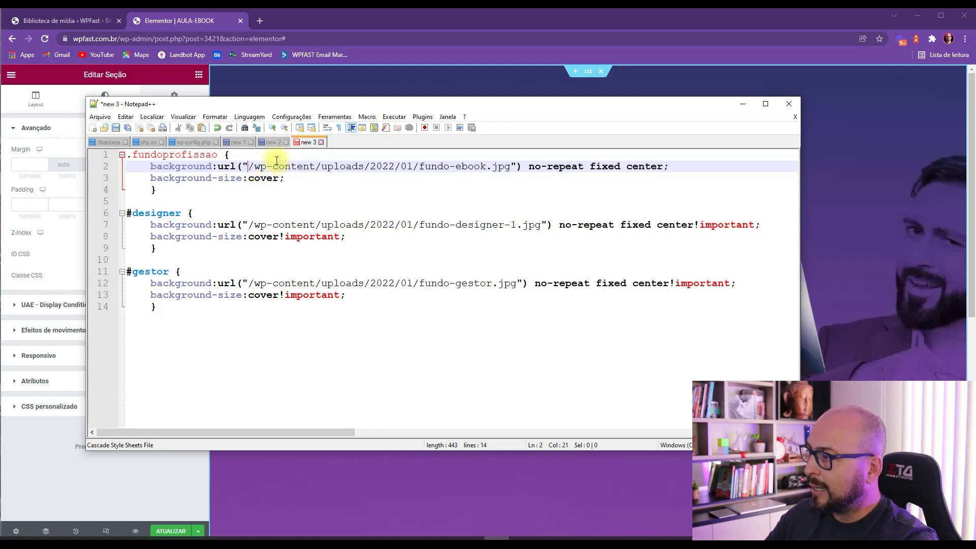
drag(250, 167, 513, 166)
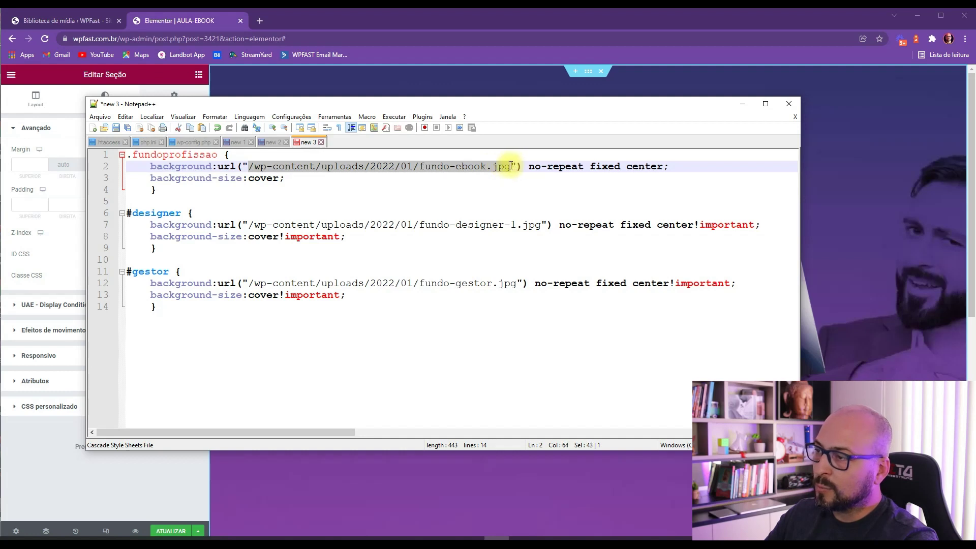
click(357, 188)
drag(255, 167, 248, 166)
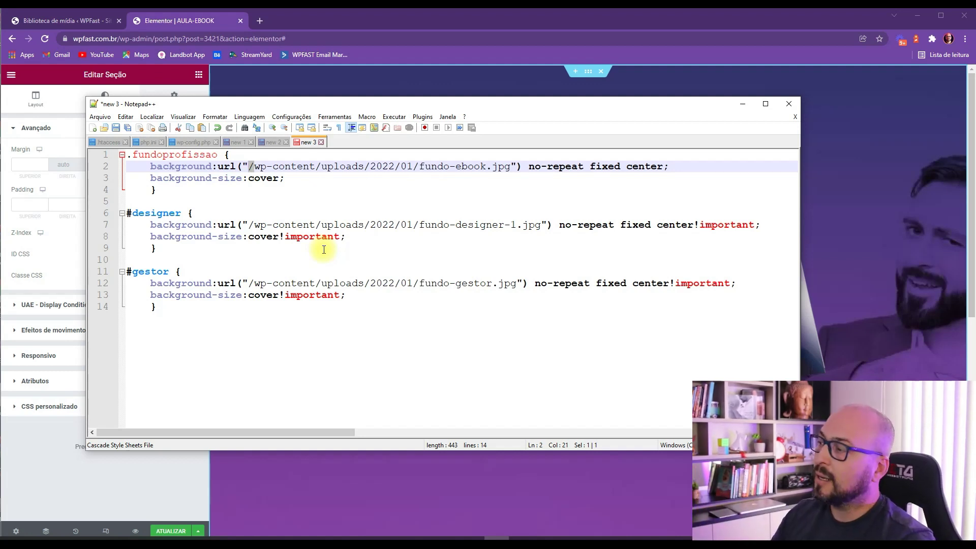
click(249, 172)
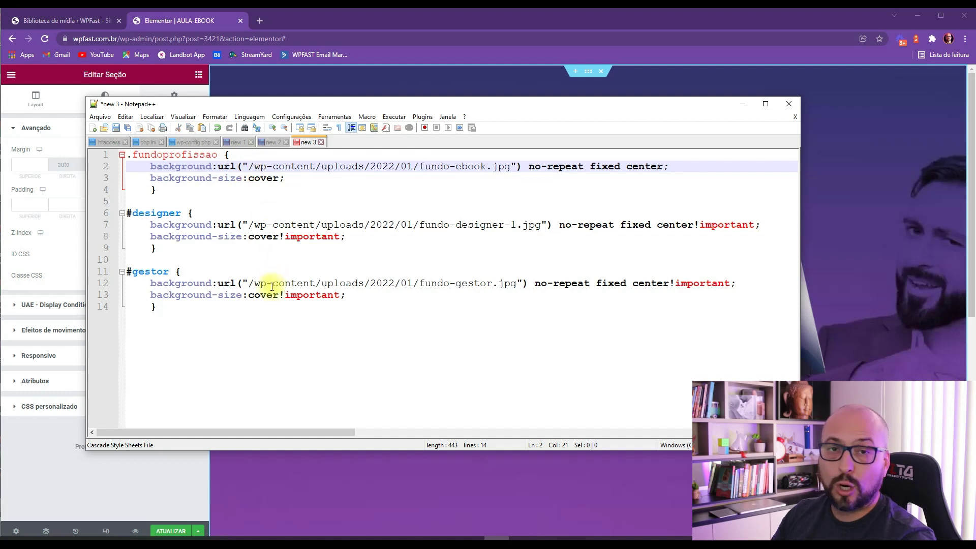
click(250, 168)
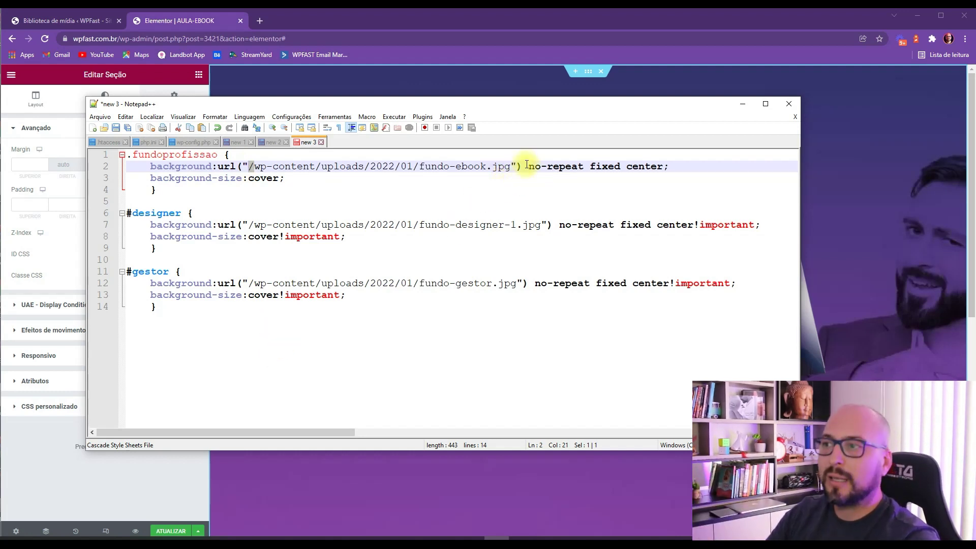
click(567, 191)
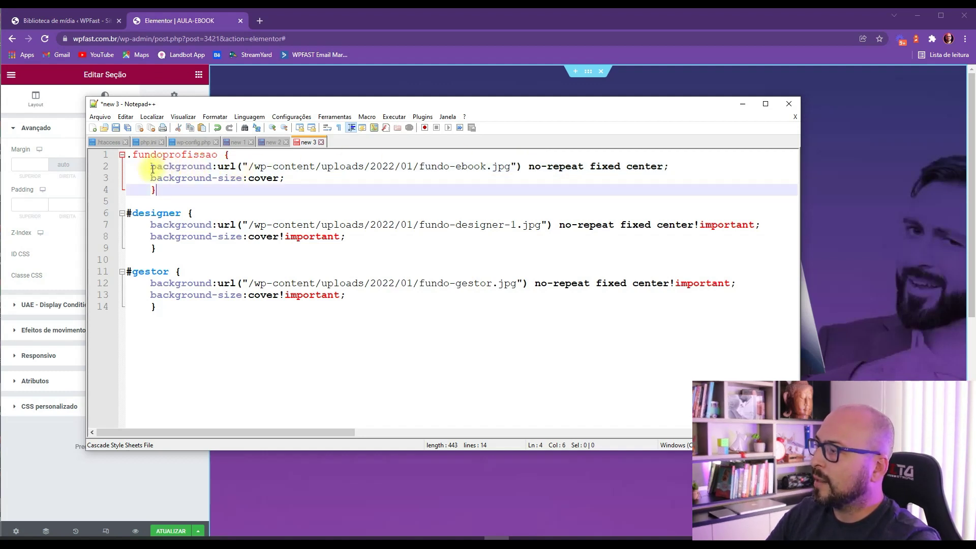
Step: Review the no-repeat, fixed and center values and the background-size:cover declaration in the .fundoprofissao rule
drag(152, 166, 581, 166)
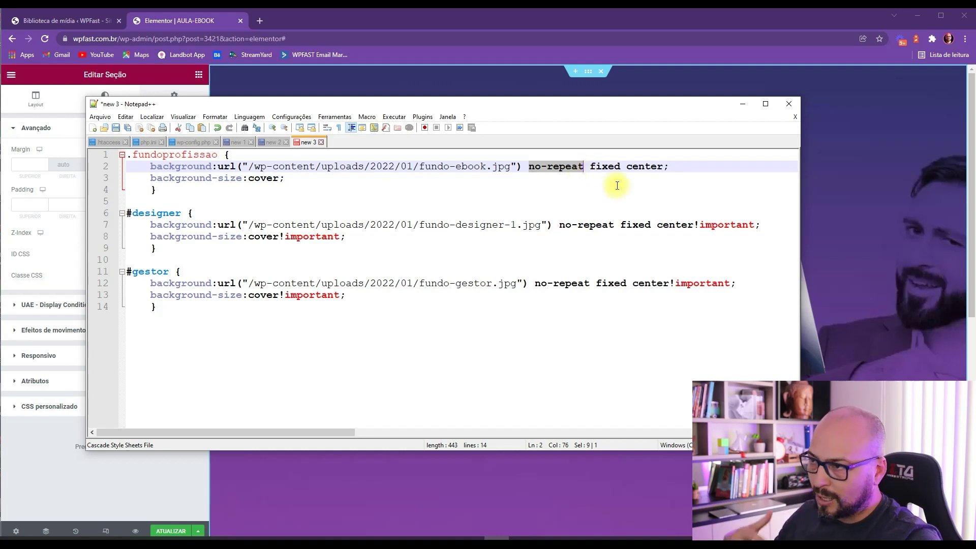
drag(620, 166, 591, 170)
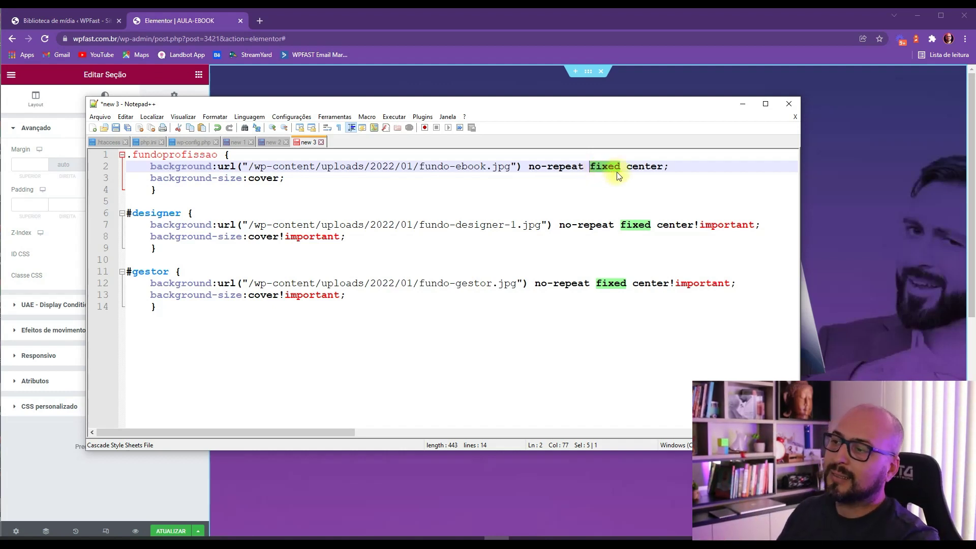
click(646, 167)
drag(628, 167, 666, 168)
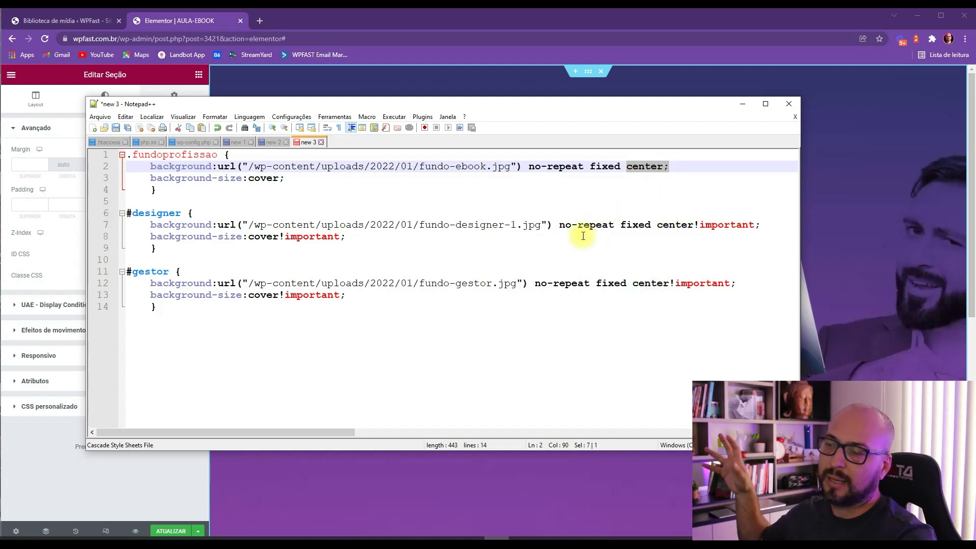
click(633, 173)
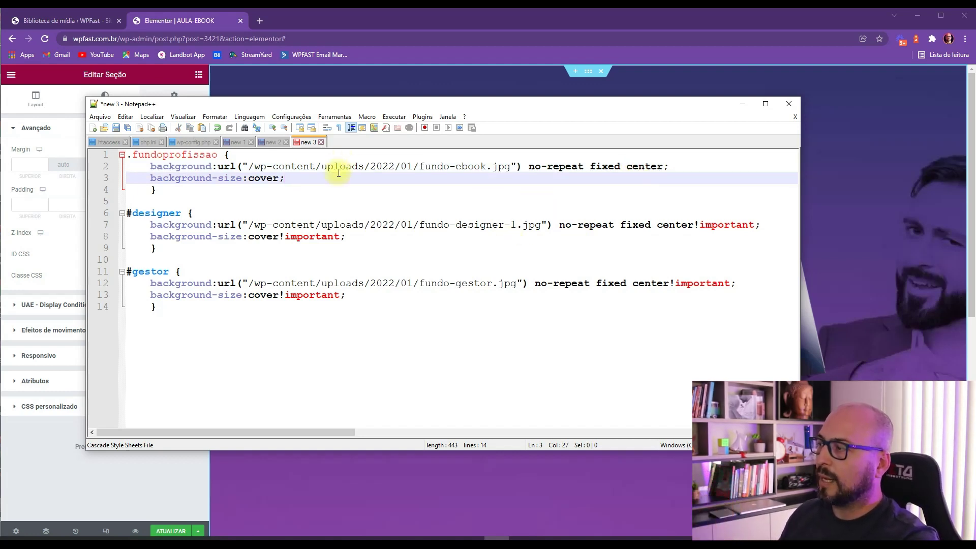
drag(147, 179, 288, 178)
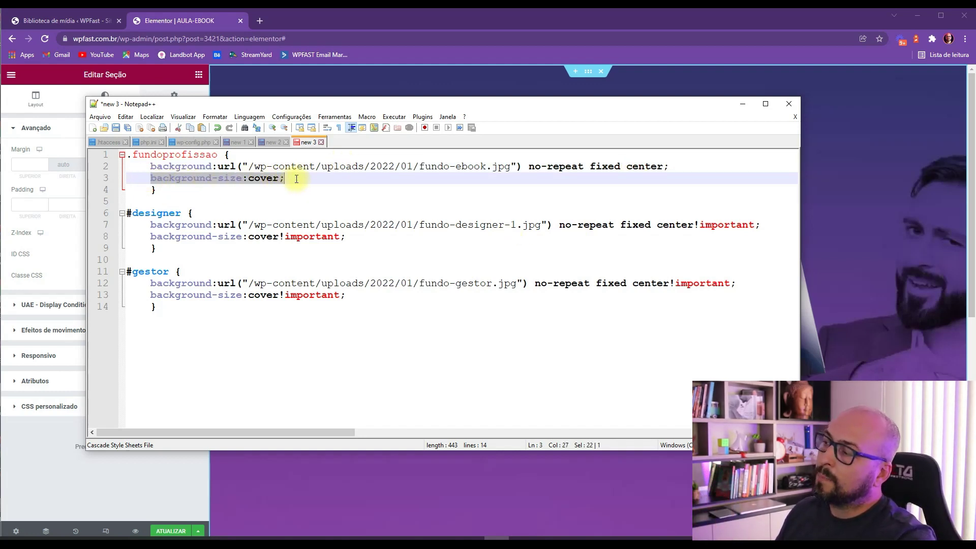
click(316, 200)
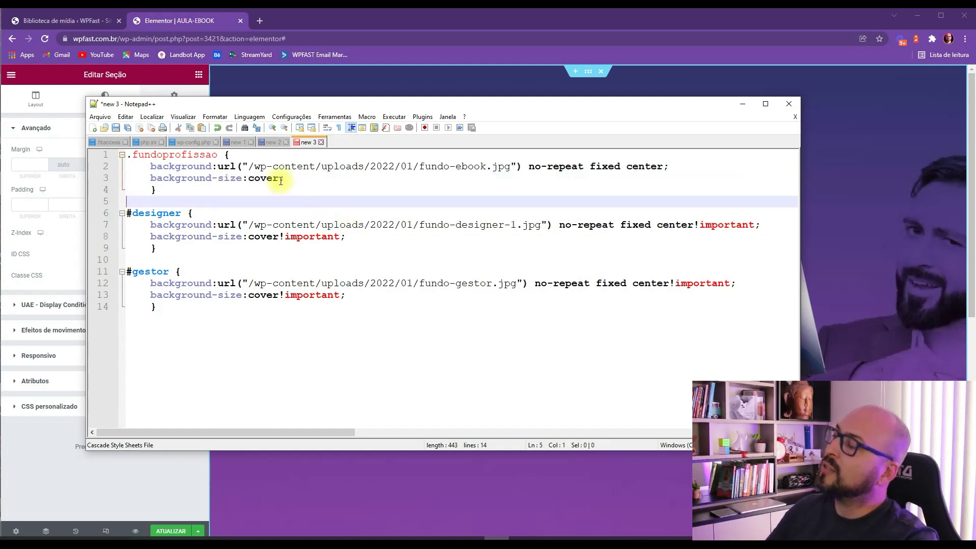
drag(213, 177, 153, 178)
click(158, 166)
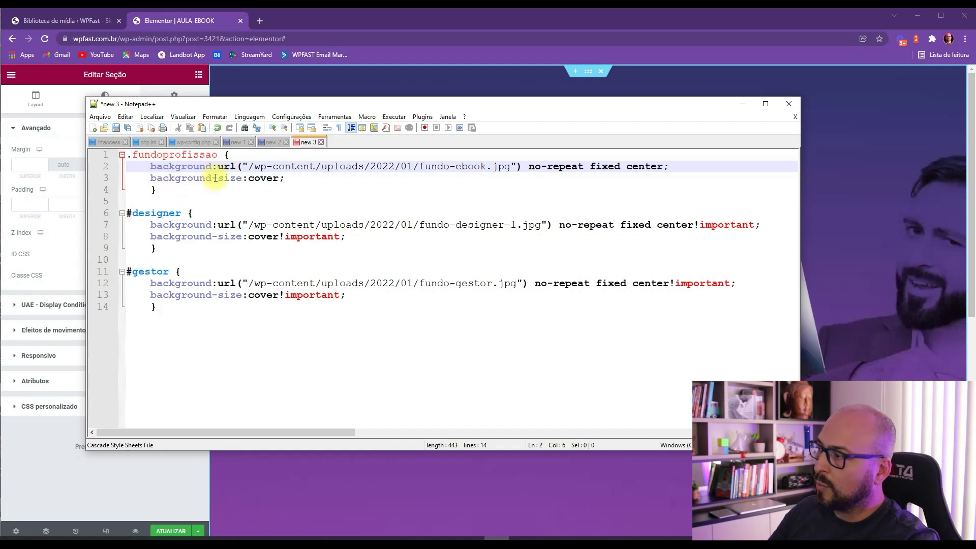
drag(214, 179, 232, 182)
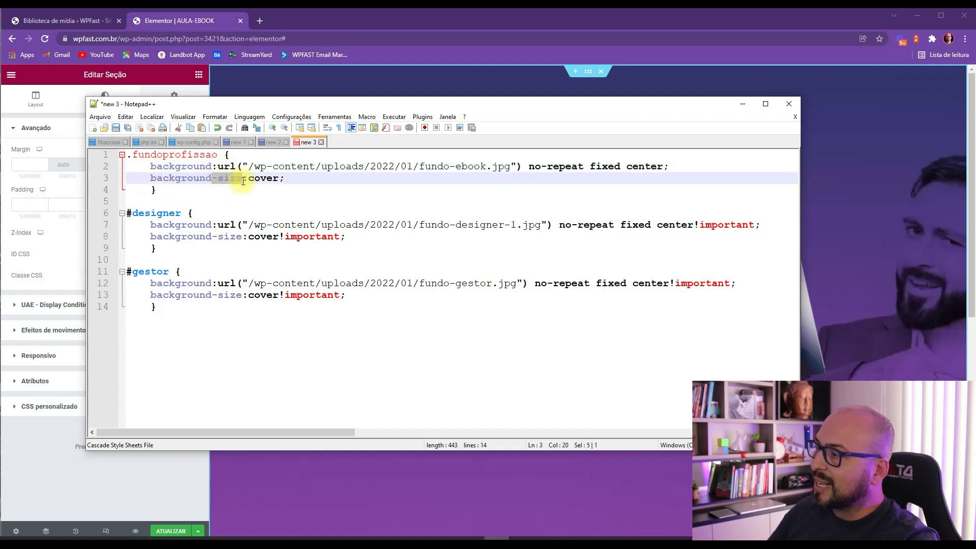
key(Down)
drag(242, 179, 287, 178)
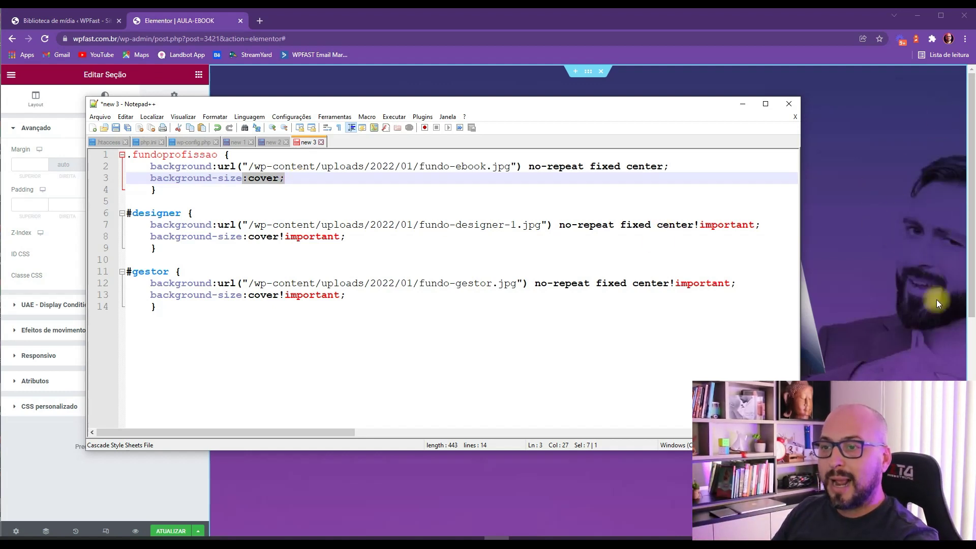
Step: Examine the .fundoprofissao and #designer rule blocks and check the section's ID CSS and Classe CSS fields in Elementor
click(180, 190)
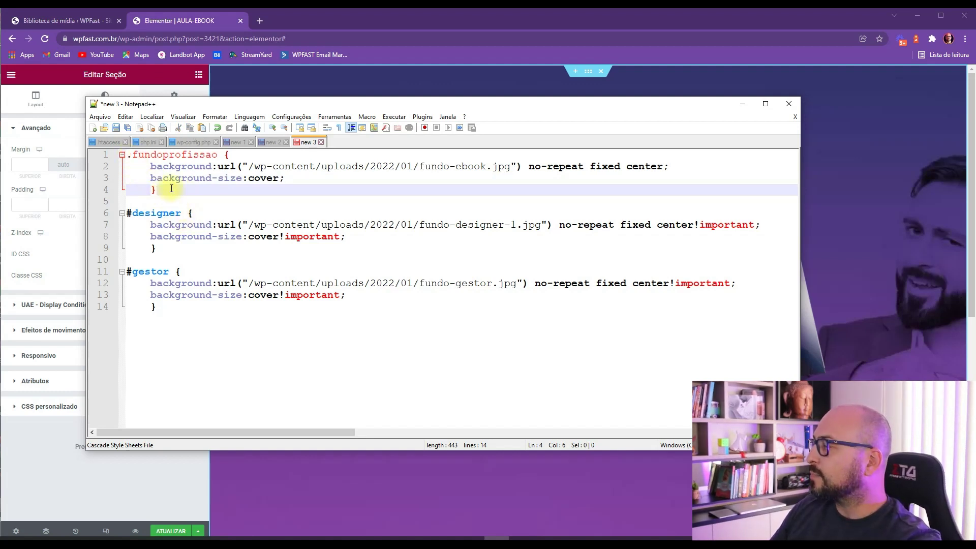
mouse_move(130, 153)
mouse_down()
mouse_move(157, 188)
mouse_move(126, 154)
mouse_up()
click(157, 200)
drag(129, 211, 168, 260)
click(163, 260)
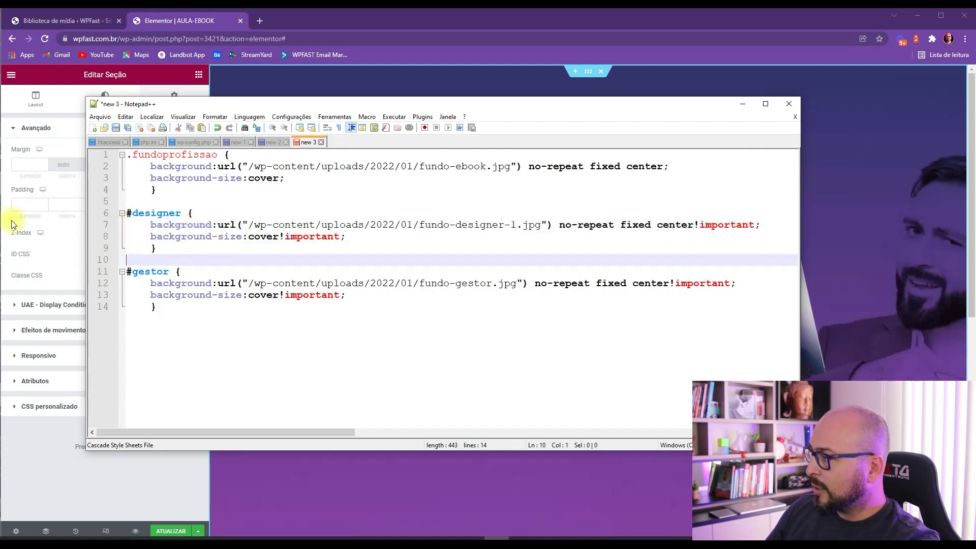
click(27, 190)
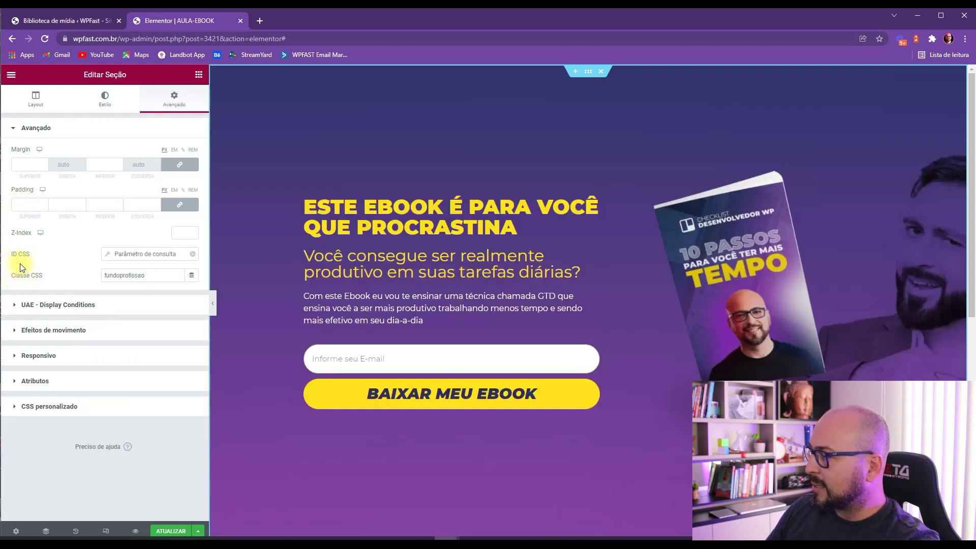
key(alt+Tab)
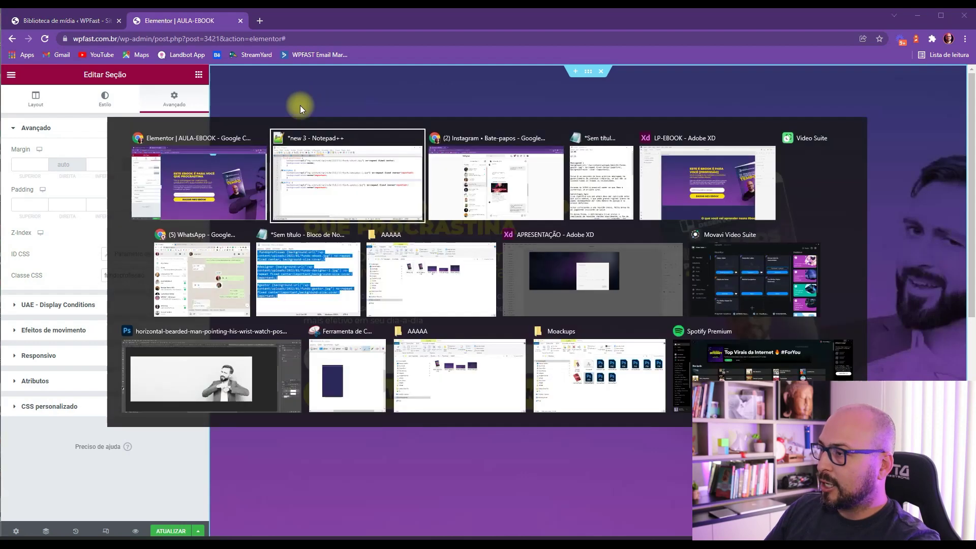
Step: Compare the # prefix of #designer with the dot prefix of .fundoprofissao in Notepad++, and examine the designer name after it
click(131, 212)
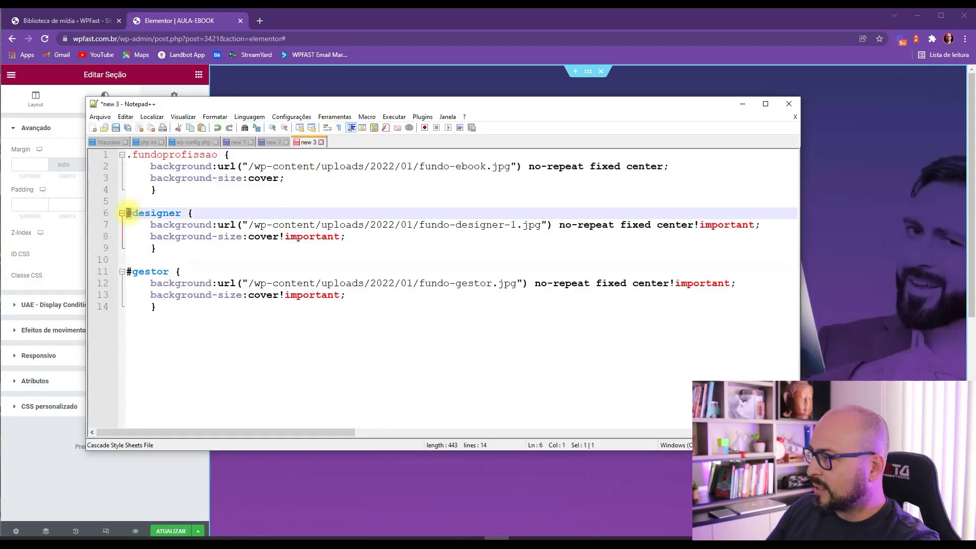
drag(134, 156, 128, 161)
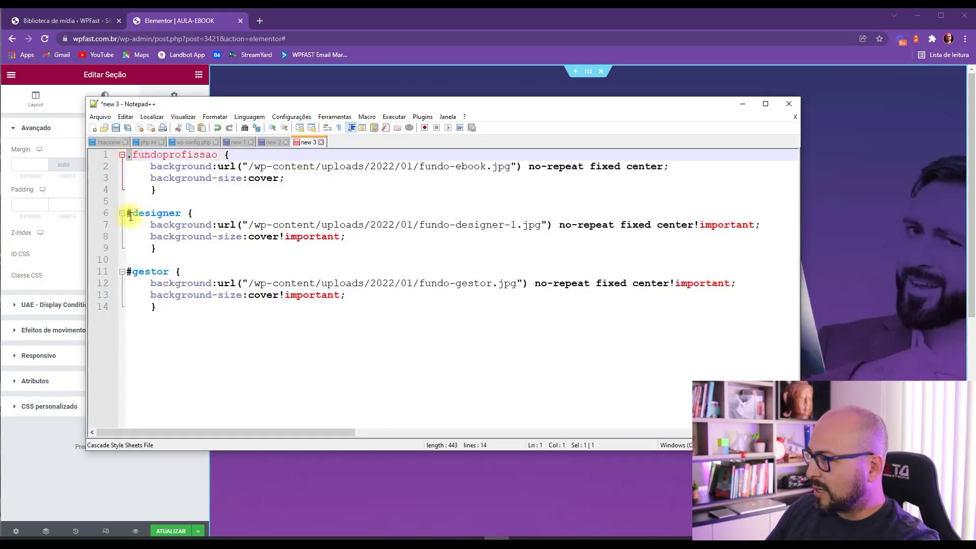
drag(126, 212, 128, 213)
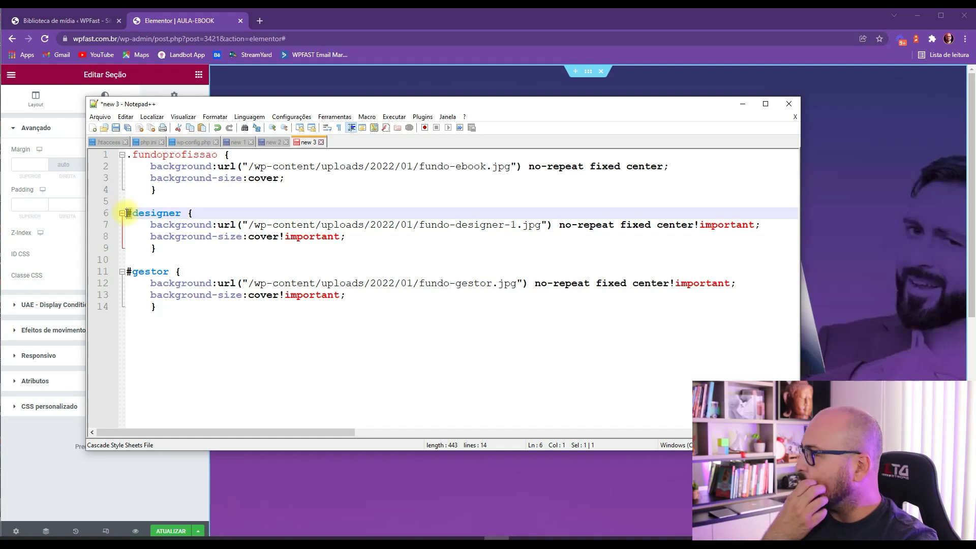
click(148, 215)
drag(136, 213, 184, 214)
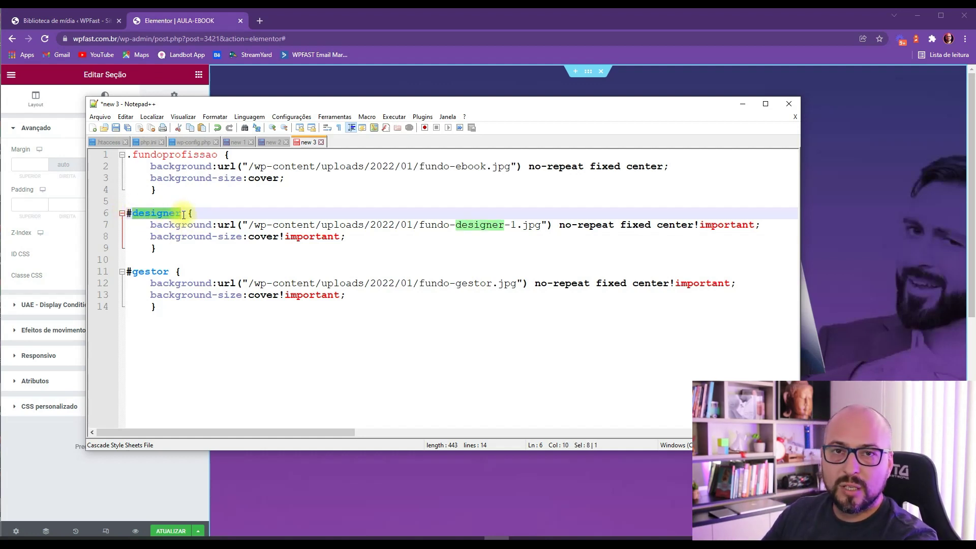
click(203, 213)
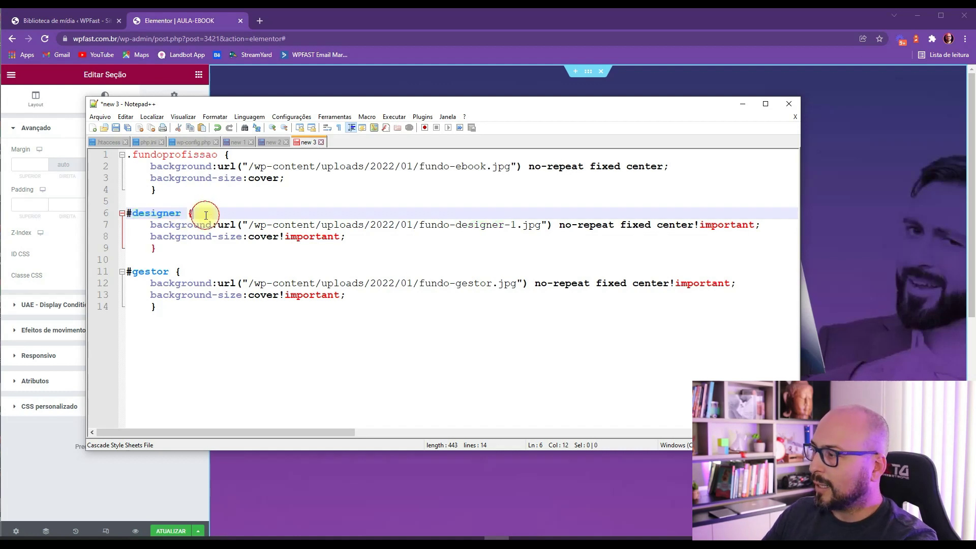
Step: Examine the #designer background line and compare its image file name with the one in the .fundoprofissao rule
drag(150, 225, 762, 225)
click(497, 247)
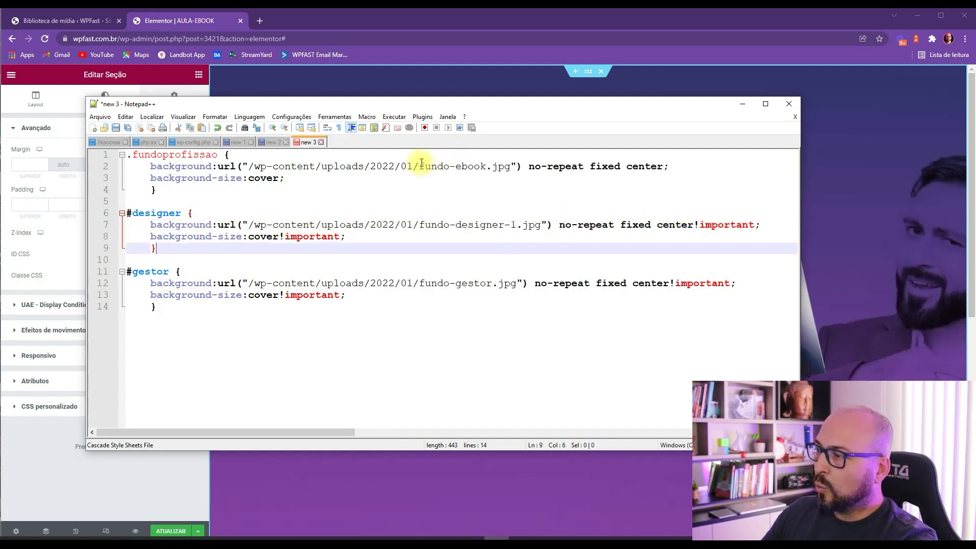
drag(418, 167, 506, 165)
drag(419, 224, 522, 223)
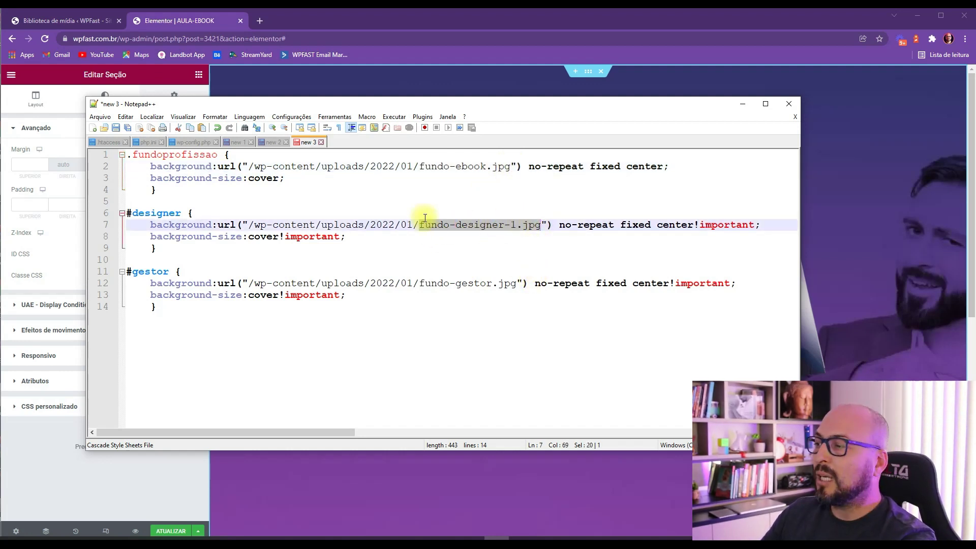
drag(419, 224, 540, 225)
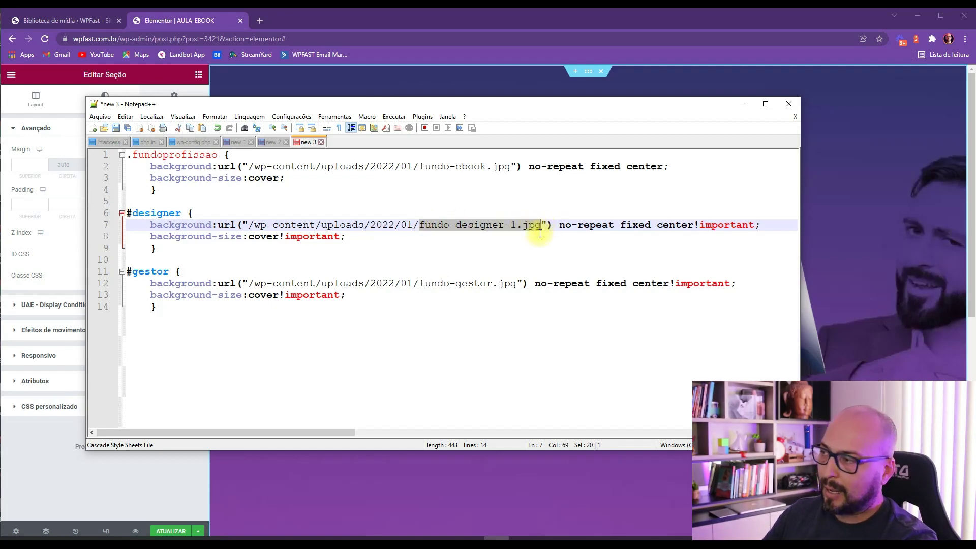
click(77, 22)
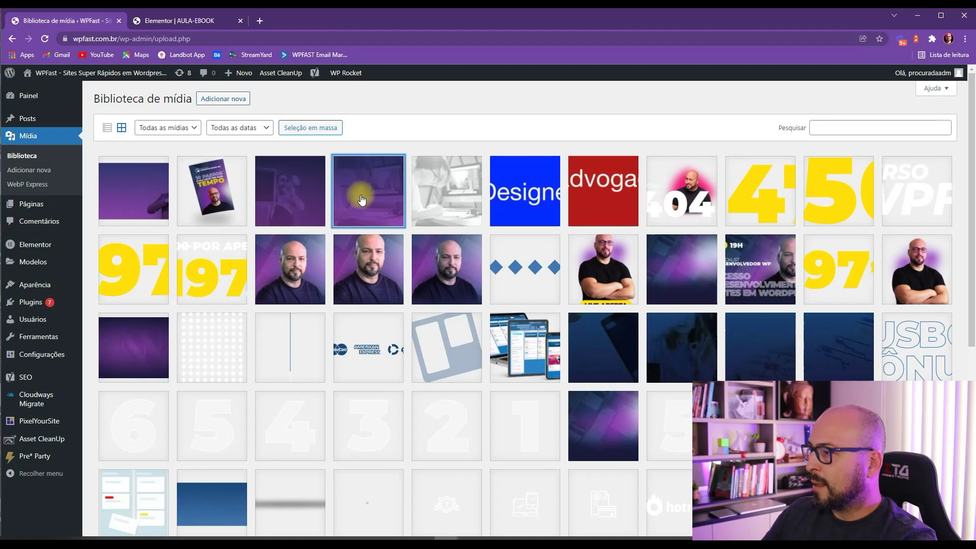
click(382, 194)
click(807, 357)
key(alt+Tab)
click(396, 237)
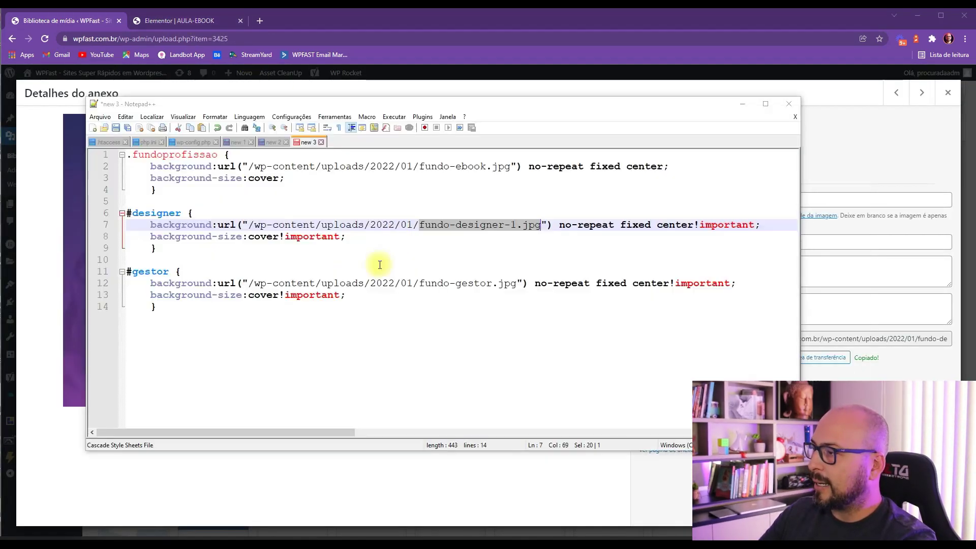
drag(252, 224, 542, 226)
key(ctrl+v)
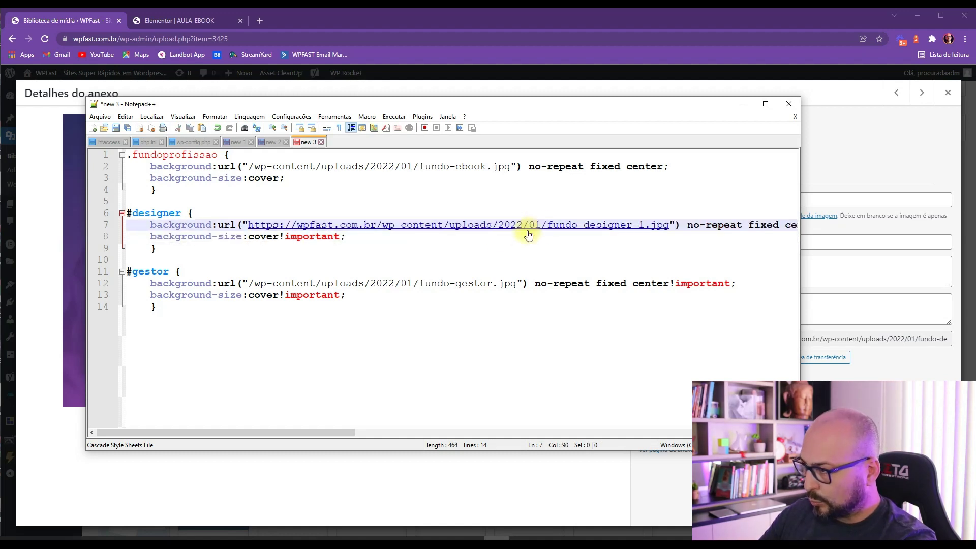
drag(248, 224, 381, 225)
key(Delete)
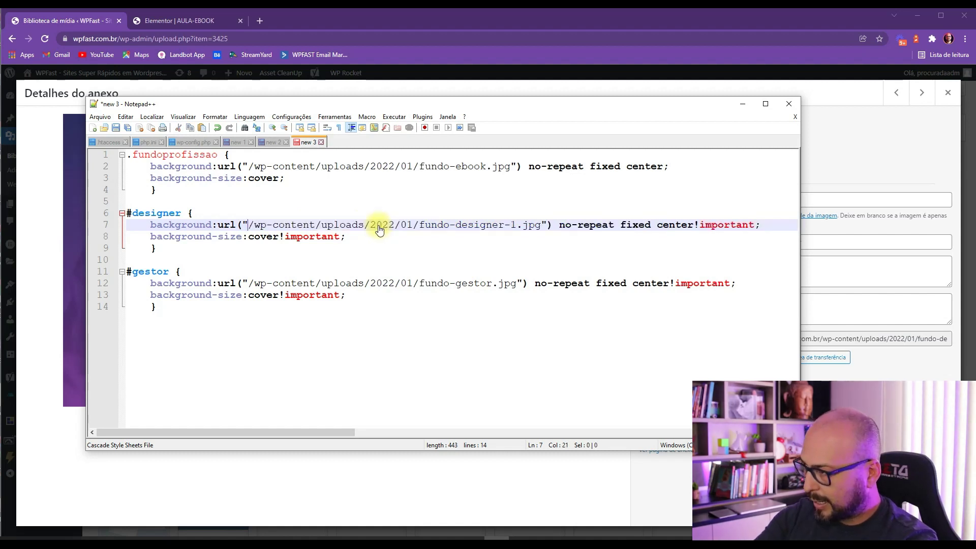
click(391, 250)
Step: Examine the !important flag before the semicolon in the #designer background line and compare it with the .fundoprofissao line's ending
click(547, 225)
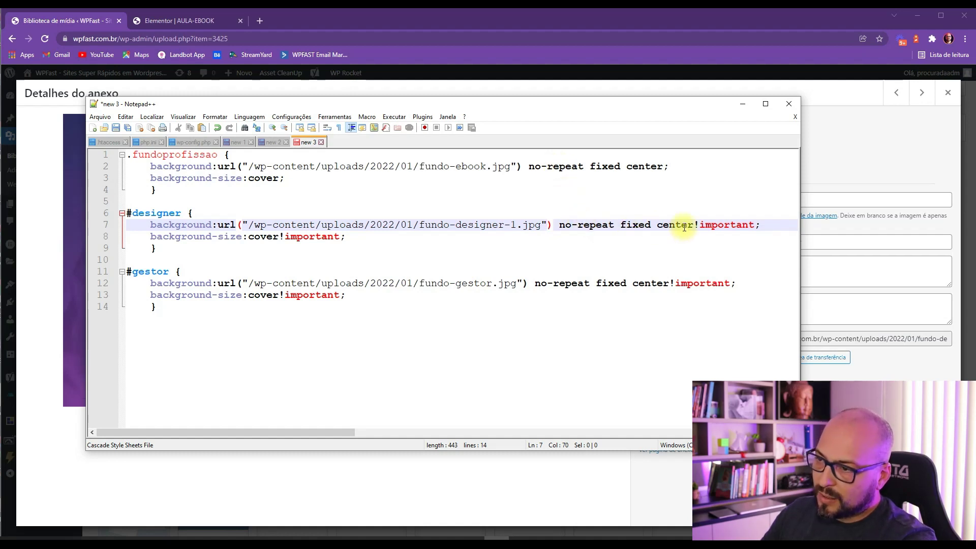
drag(697, 225, 753, 224)
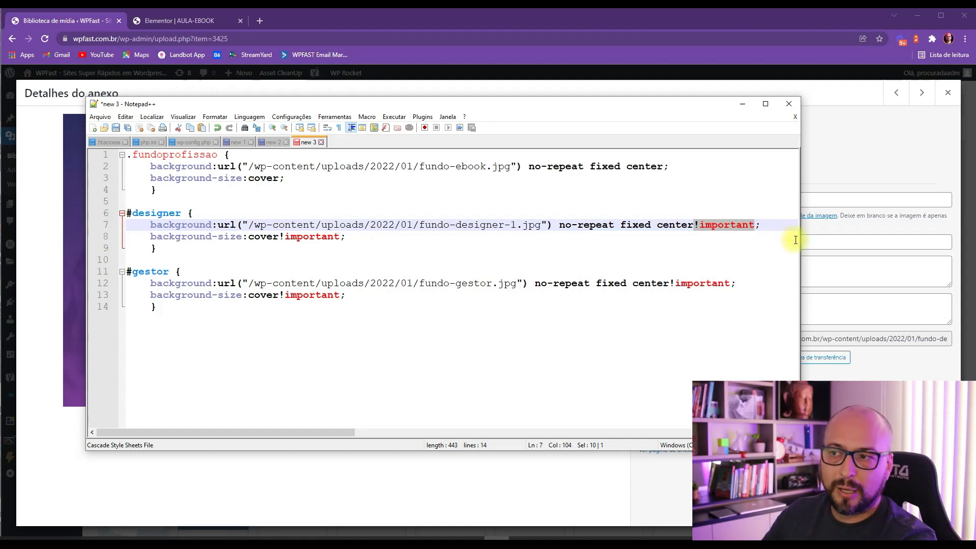
click(782, 250)
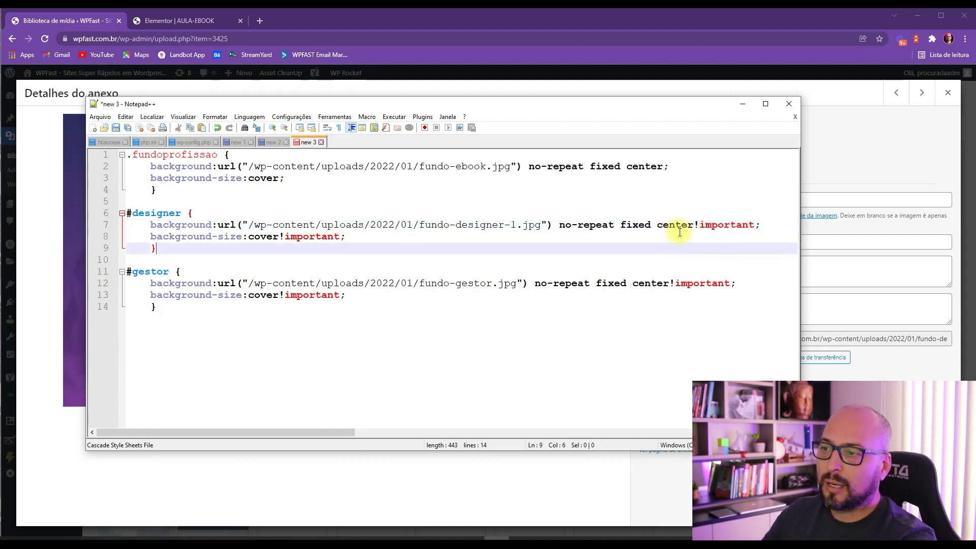
drag(695, 225, 751, 225)
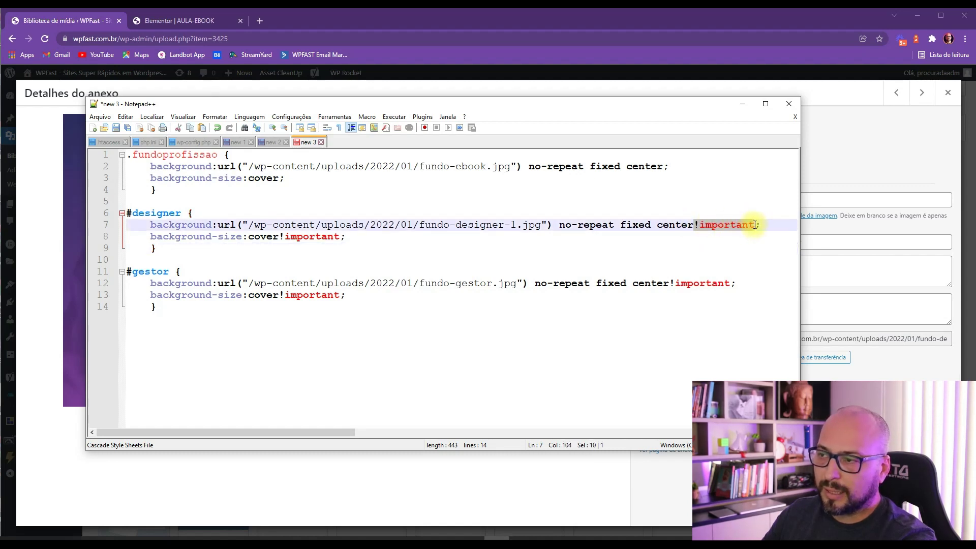
drag(664, 167, 673, 167)
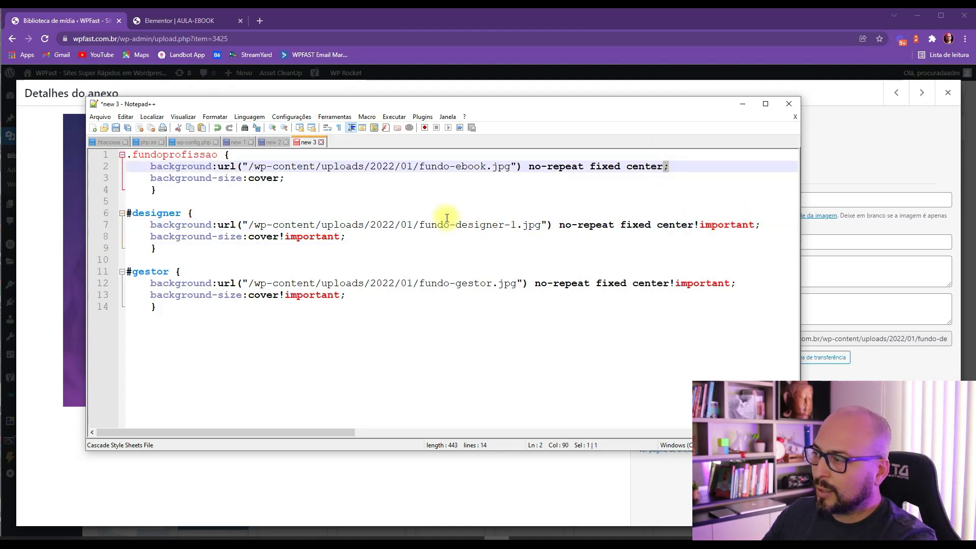
drag(761, 225, 754, 224)
drag(695, 225, 755, 224)
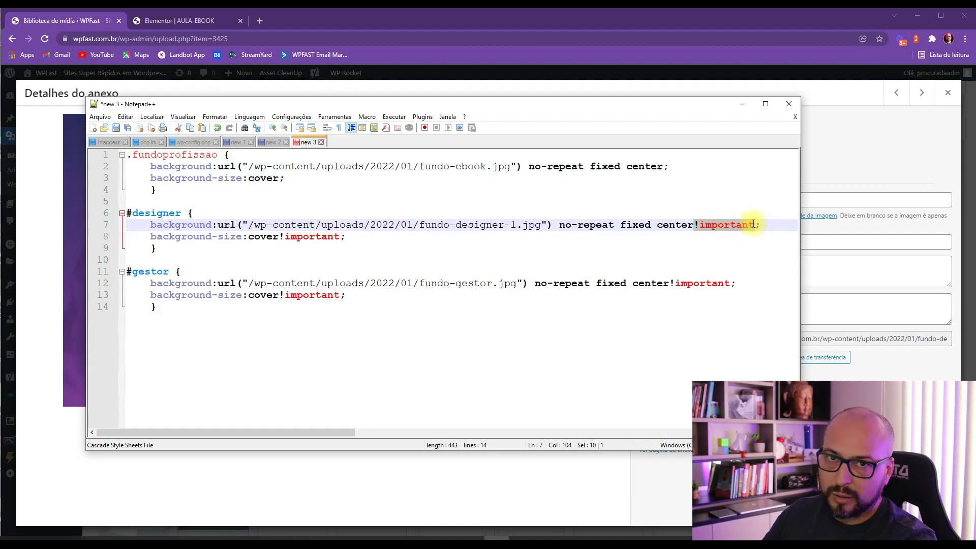
click(741, 195)
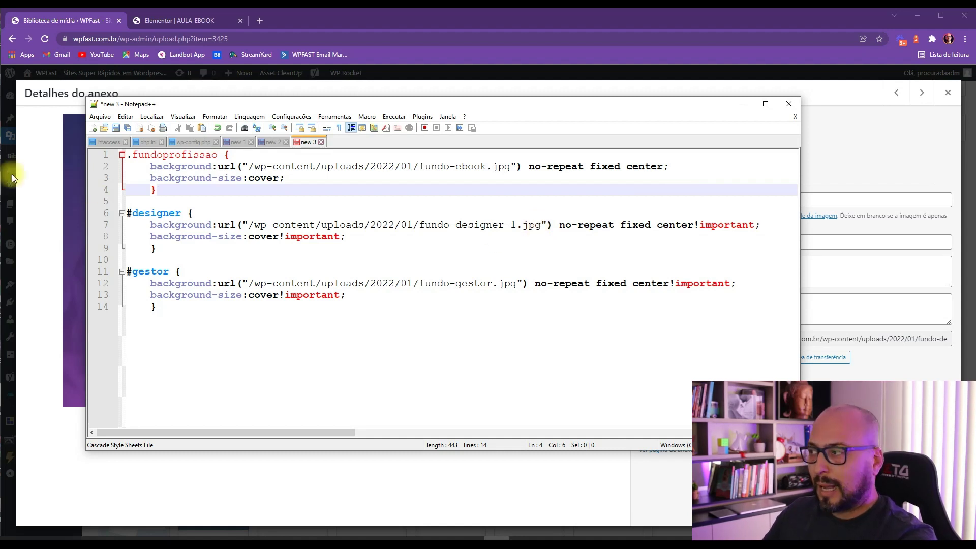
Step: Compare the full background declaration under the #designer selector with the default one in .fundoprofissao
drag(127, 214, 184, 218)
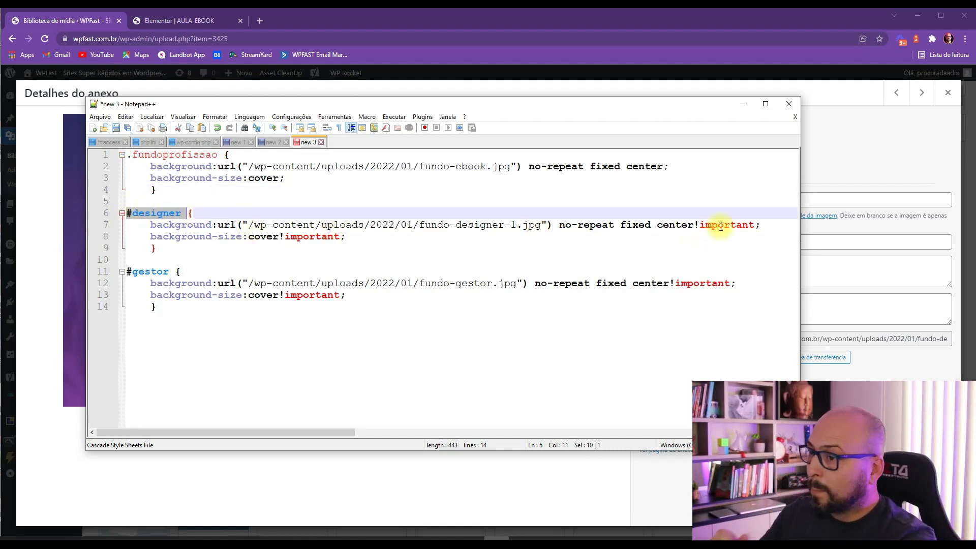
click(697, 228)
drag(762, 224, 157, 224)
drag(151, 166, 690, 166)
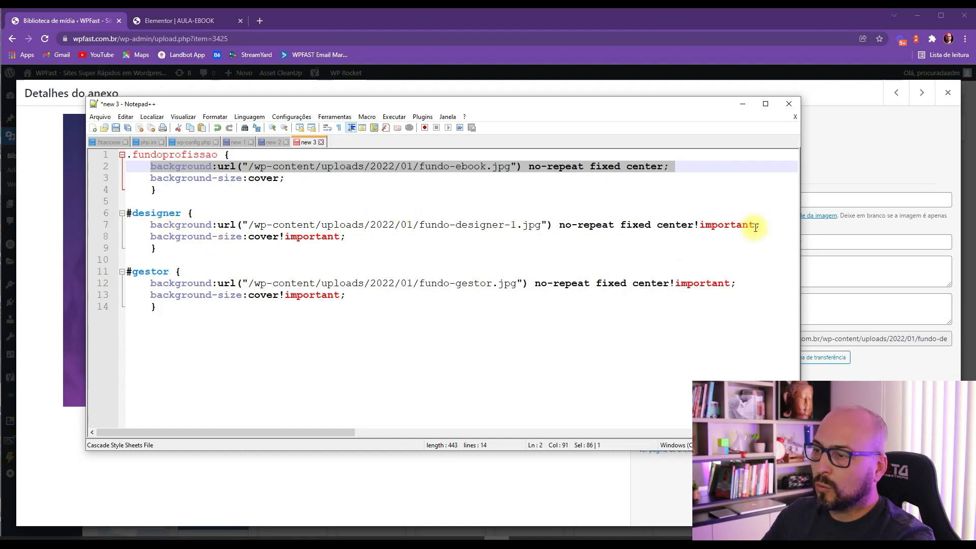
drag(762, 225, 770, 224)
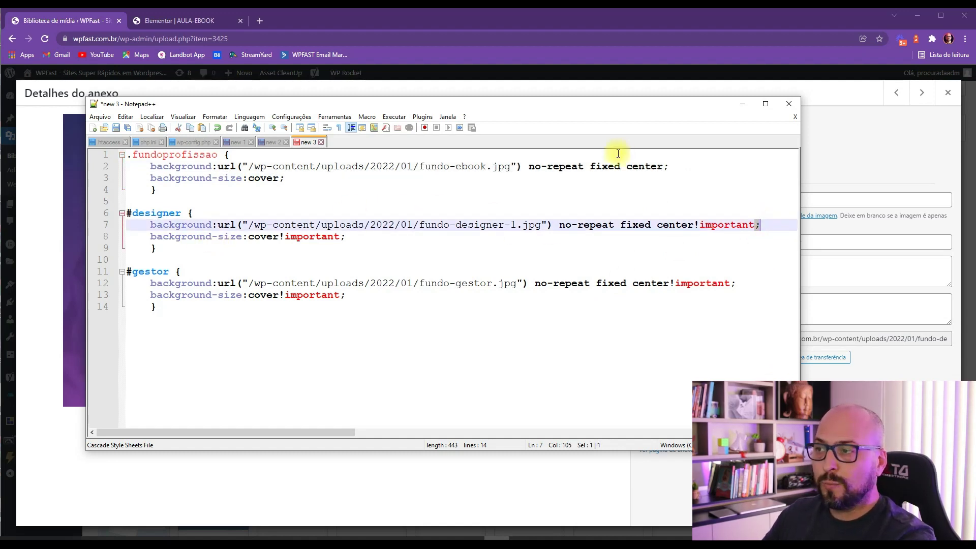
click(260, 189)
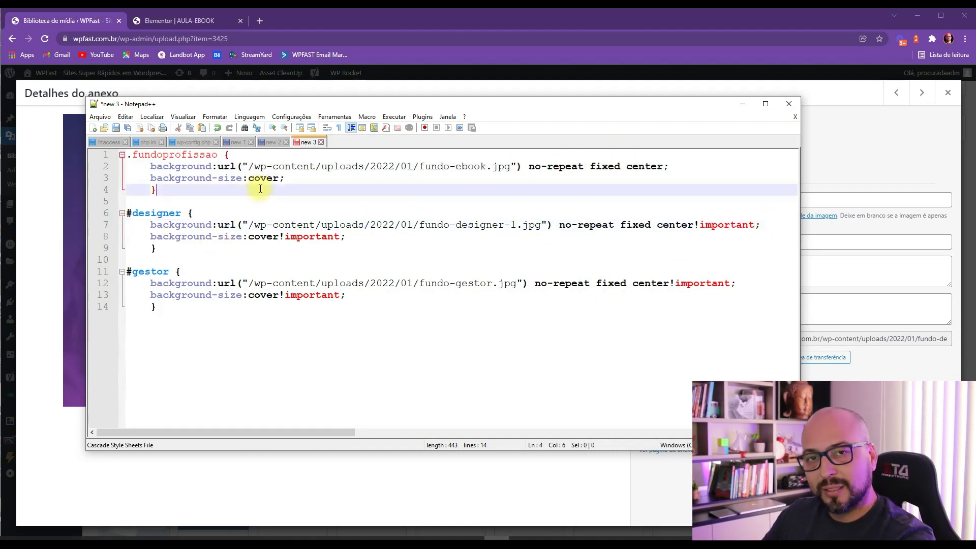
Step: Compare the endings of the three background lines, checking for !important in the #designer and #gestor rules
click(663, 167)
drag(772, 224, 690, 226)
drag(736, 283, 681, 284)
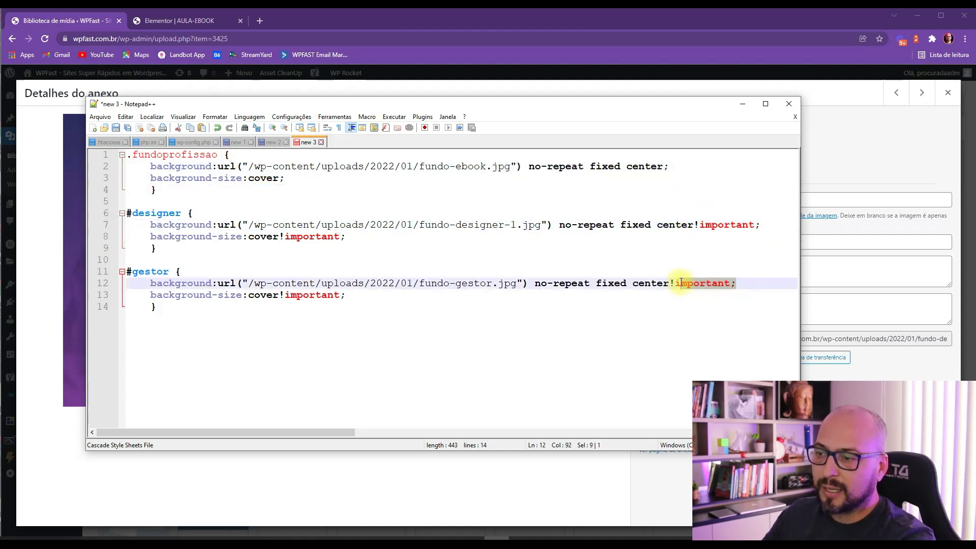
click(772, 229)
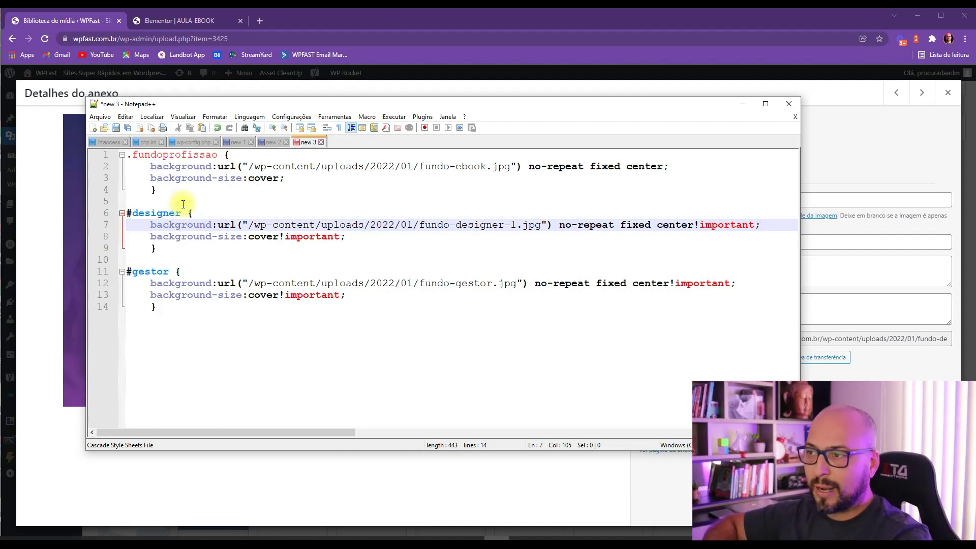
Step: Review the whole #designer rule, including !important on the background line and both of its declarations
drag(174, 248, 129, 217)
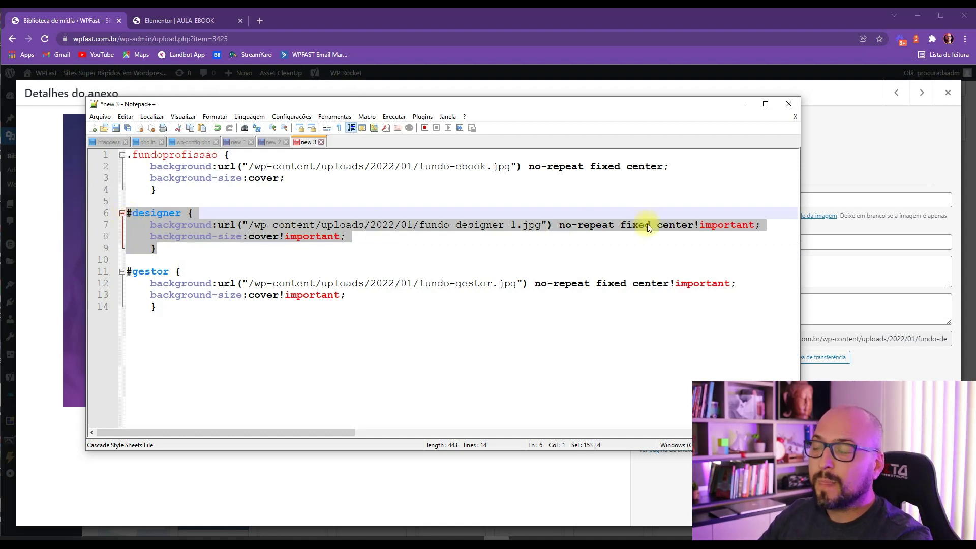
click(713, 238)
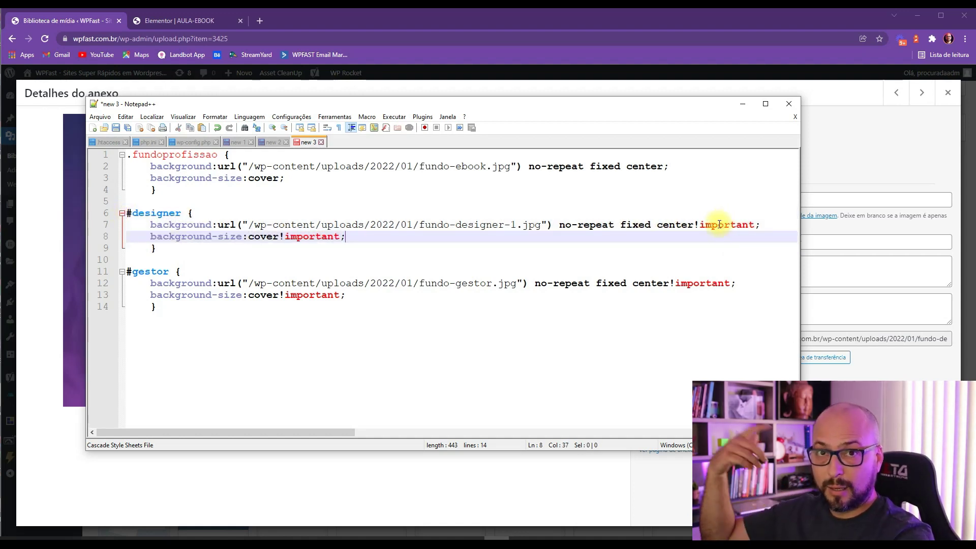
drag(694, 223, 750, 224)
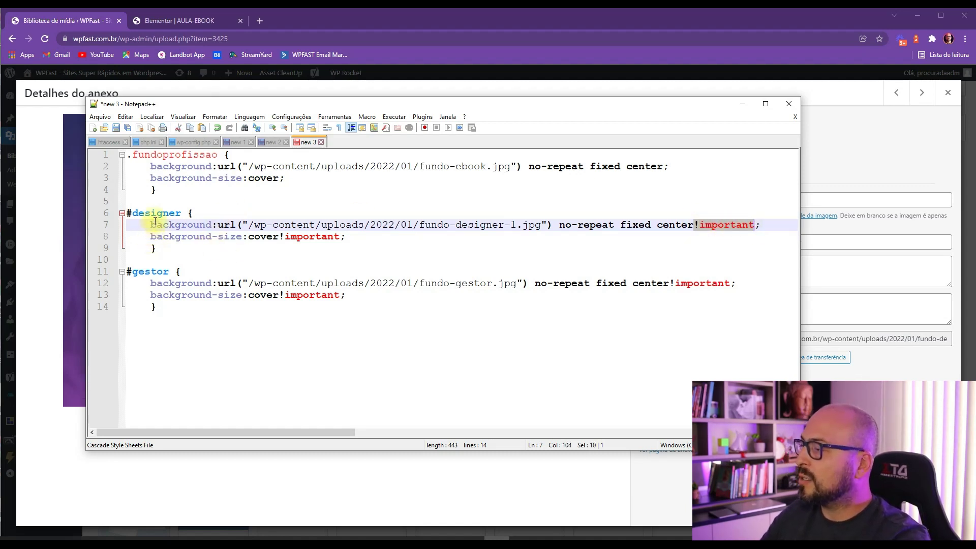
drag(350, 237, 143, 225)
click(219, 261)
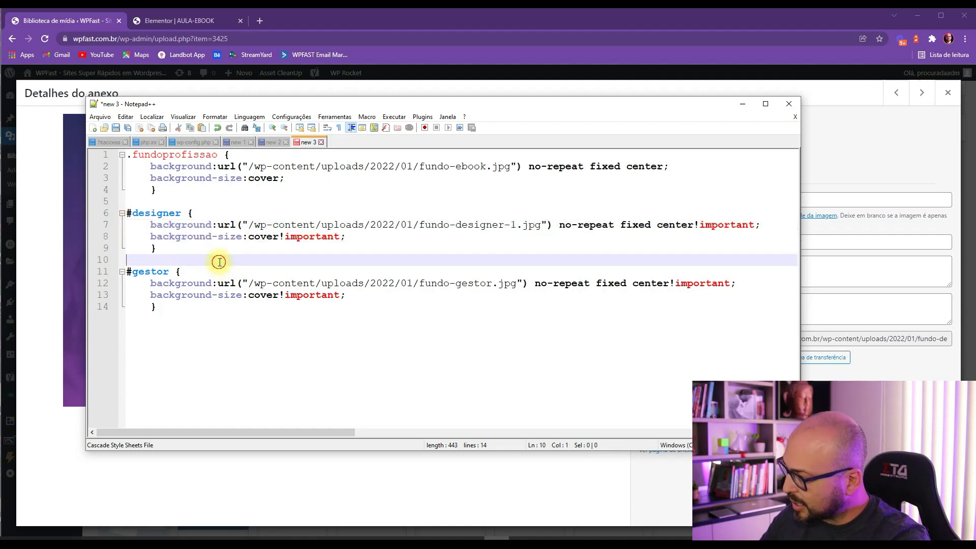
Step: Review the #gestor rule and compare its background image file name with the one in the #designer rule
drag(127, 273, 156, 304)
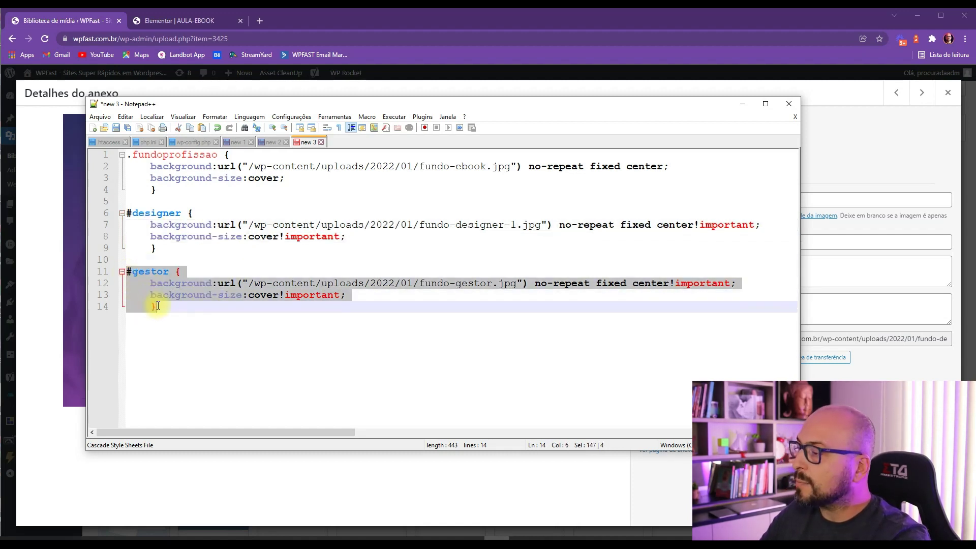
click(499, 297)
click(470, 225)
click(468, 284)
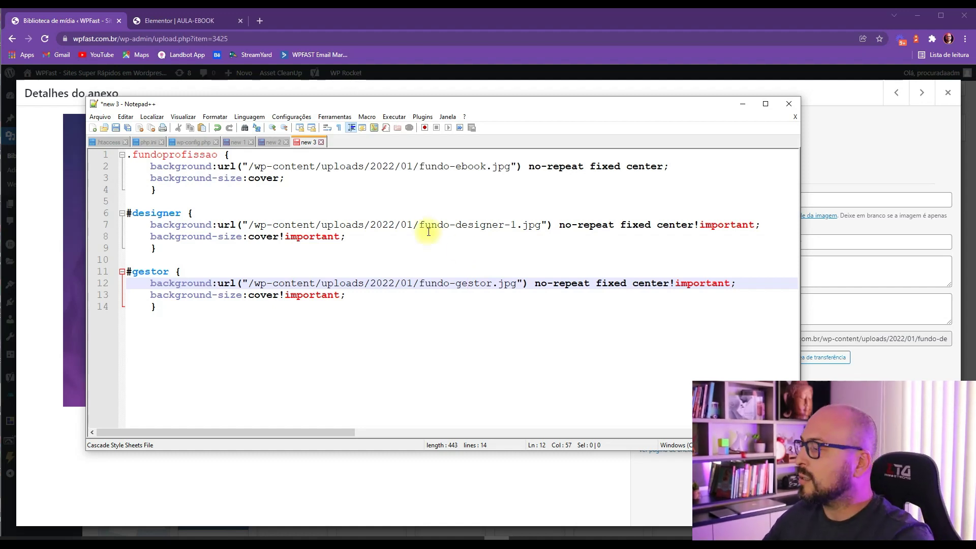
Step: Duplicate the whole #gestor CSS rule below itself, separated by one blank line
drag(157, 307, 123, 270)
key(ctrl+c)
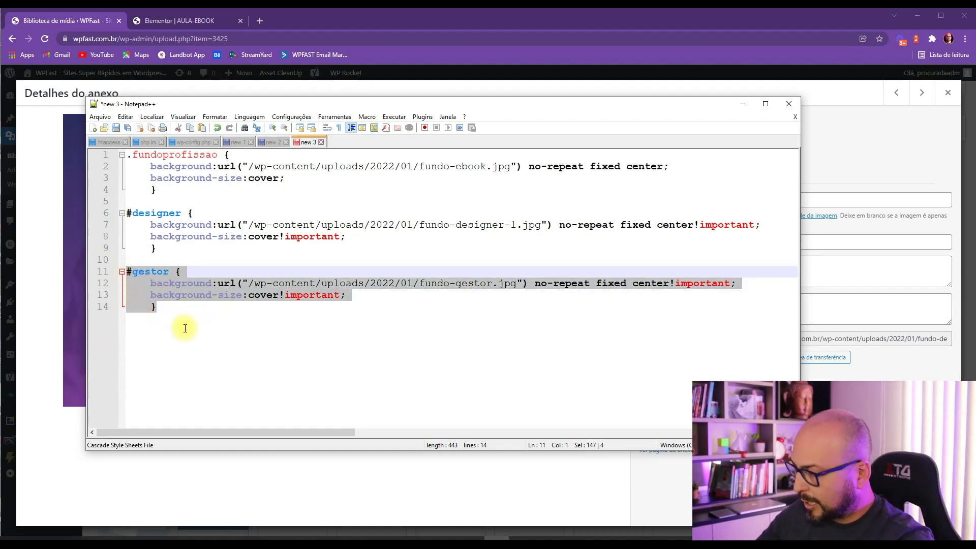
click(167, 306)
key(Return)
key(Return)
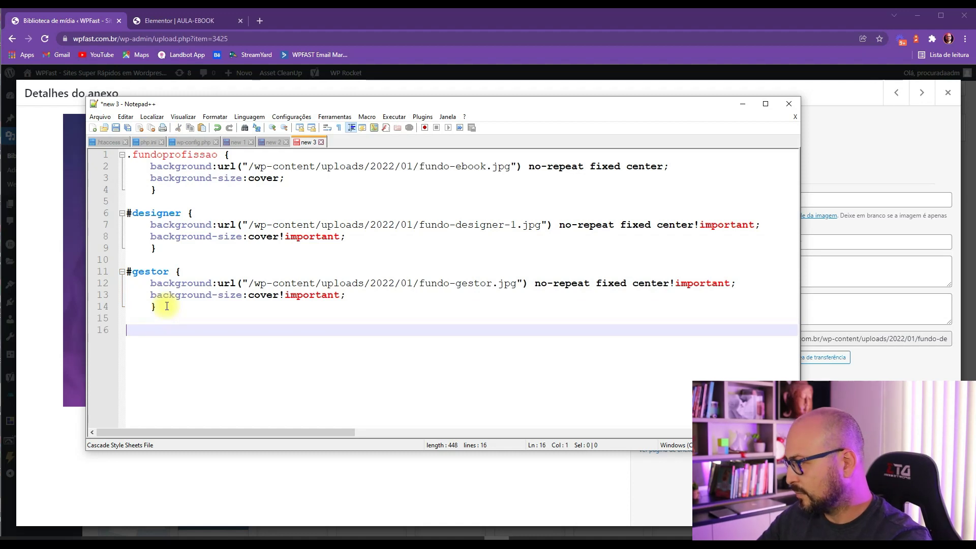
key(ctrl+v)
Step: Rename the duplicated rule's selector to #advogado
key(Up)
key(Up)
key(Up)
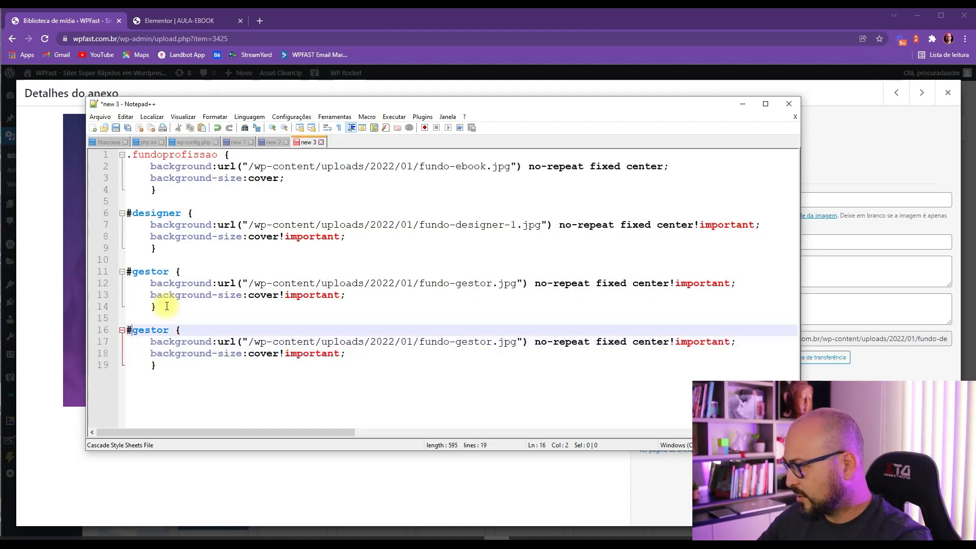
key(shift+Right)
key(shift+Right)
key(shift+Right)
key(shift+Right)
key(shift+Right)
key(shift+Right)
text(ad)
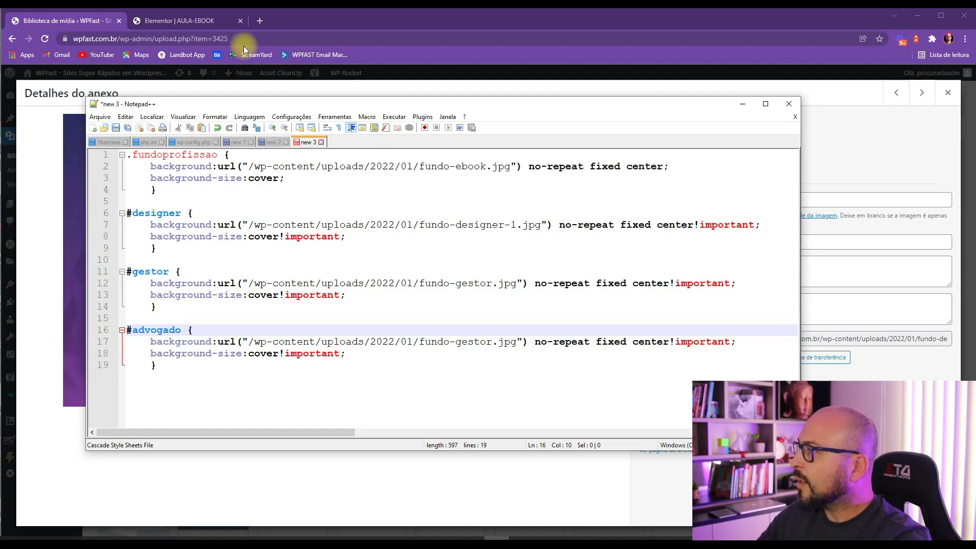
Step: Switch to the WordPress media library and copy the file URL of the red Fundo-advogado image
click(147, 83)
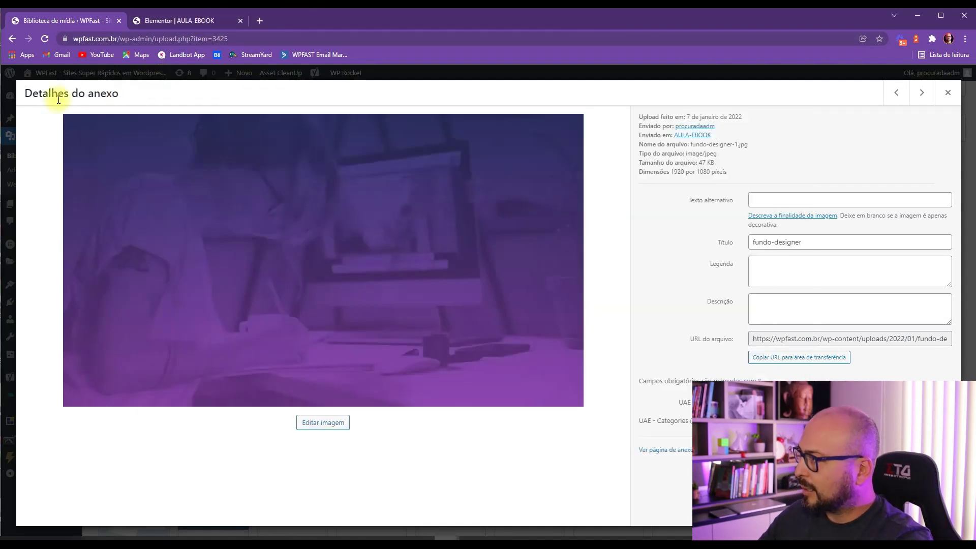
click(948, 92)
click(603, 203)
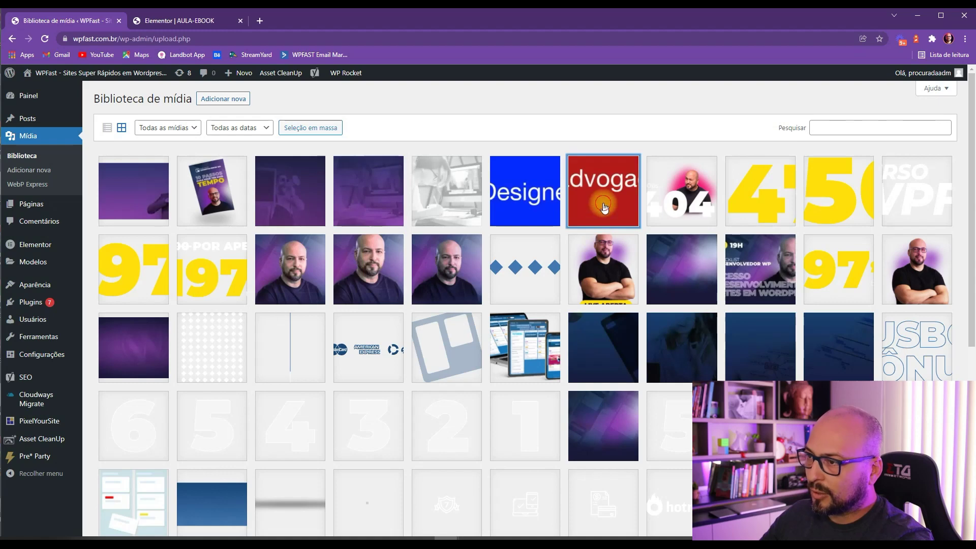
click(808, 349)
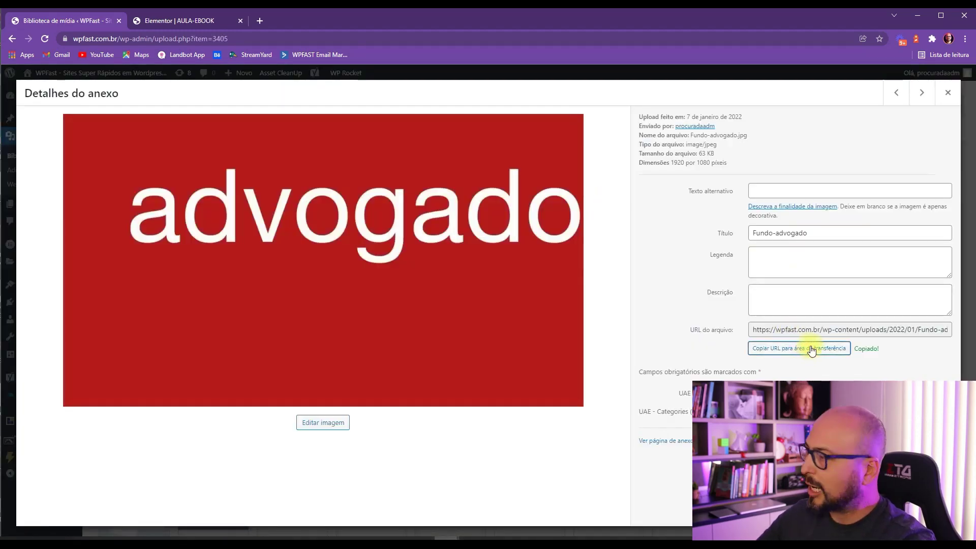
Step: Back in Notepad++, set the #advogado background image path to /wp-content/uploads/2022/01/Fundo-advogado.jpg, without the domain
key(alt+Tab)
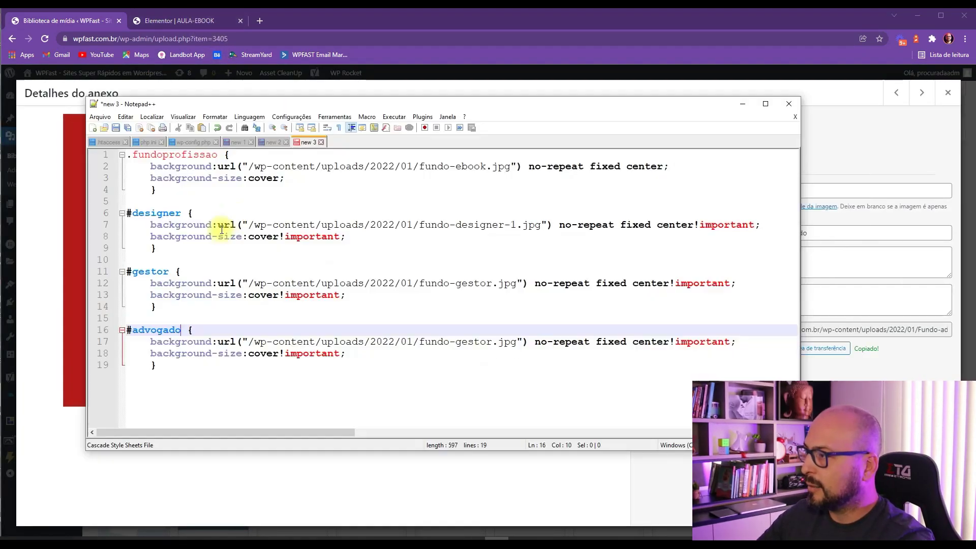
click(213, 367)
drag(249, 342, 510, 345)
text(https://wpfast.com.br/wp-content/uploads/2022/01/Fundo-advogado.jpg)
drag(248, 344, 377, 345)
key(Delete)
click(531, 386)
click(443, 342)
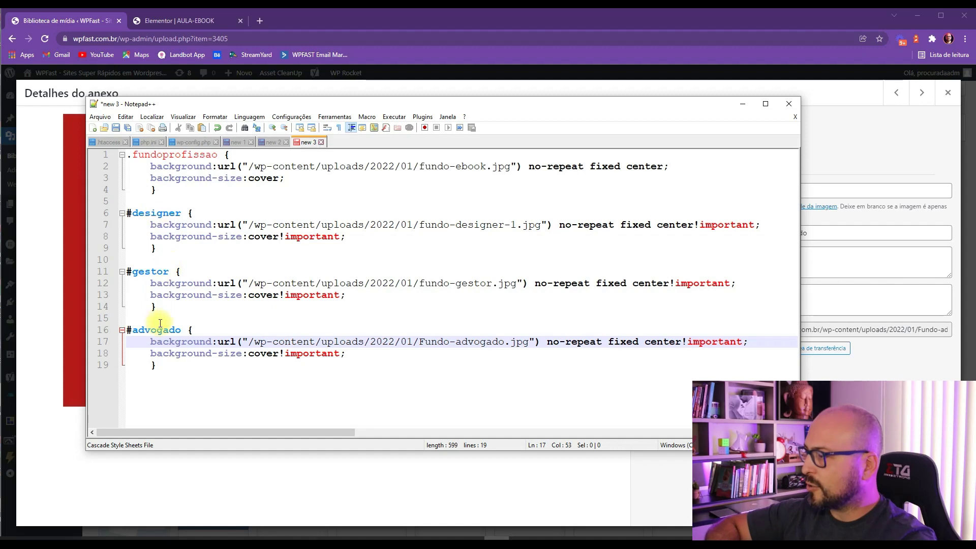
Step: Copy all four CSS rules and replace the section's existing custom CSS in Elementor with them
click(163, 372)
drag(163, 372, 108, 156)
key(ctrl+c)
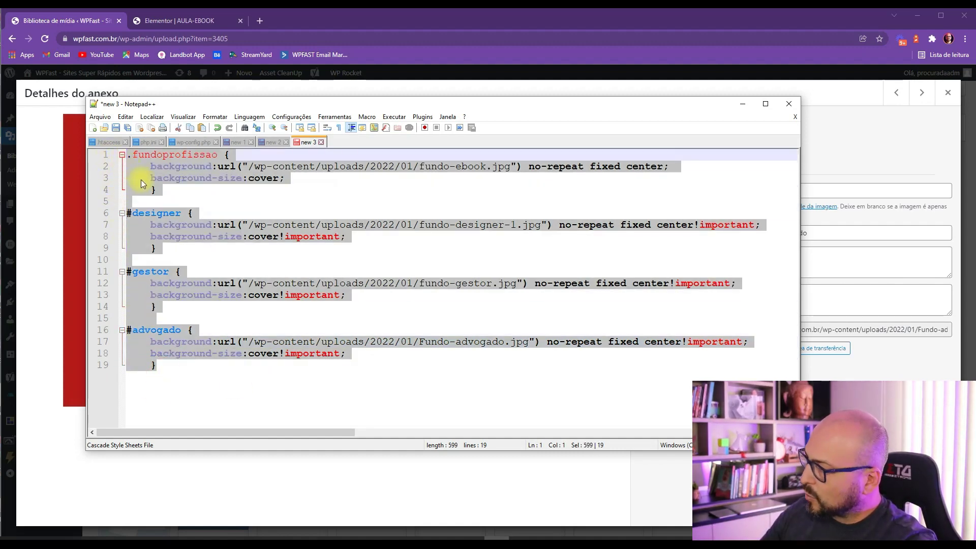
click(155, 21)
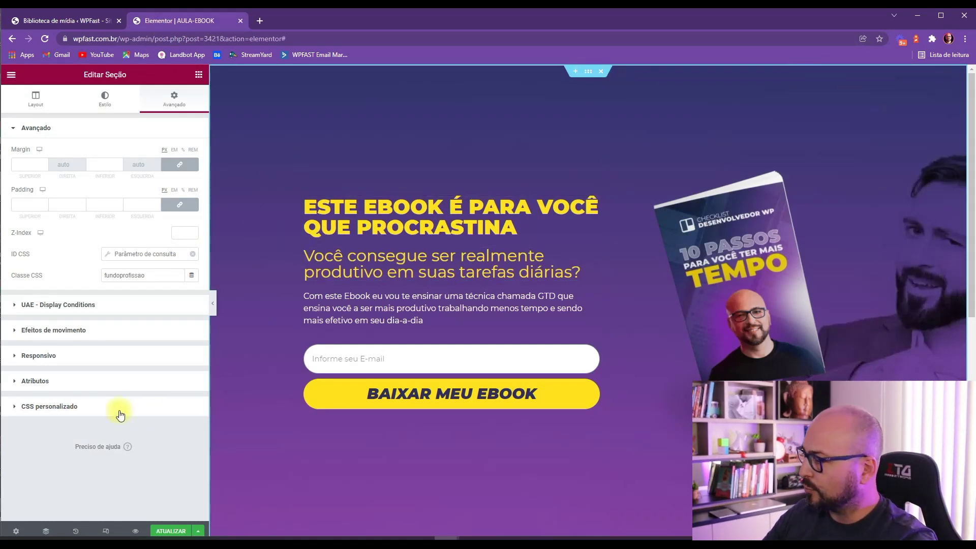
click(45, 406)
click(76, 337)
key(ctrl+a)
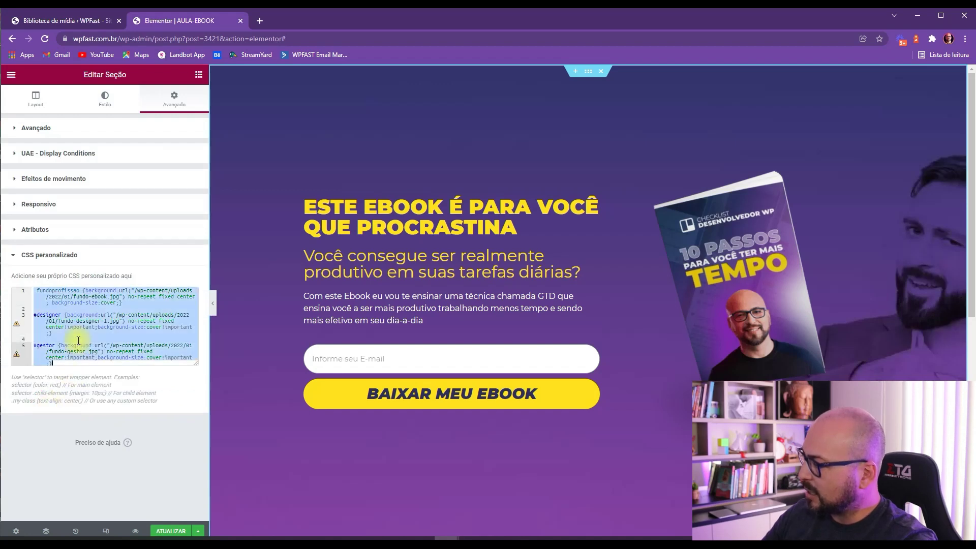
key(ctrl+v)
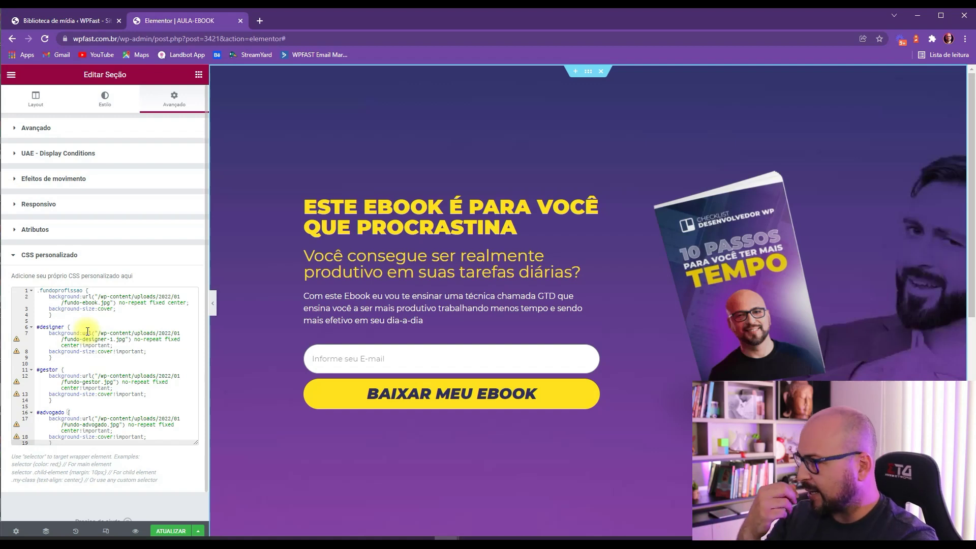
Step: Compare the .fundoprofissao selector in the custom CSS with the section's CSS class, and review the pasted rules
double_click(71, 290)
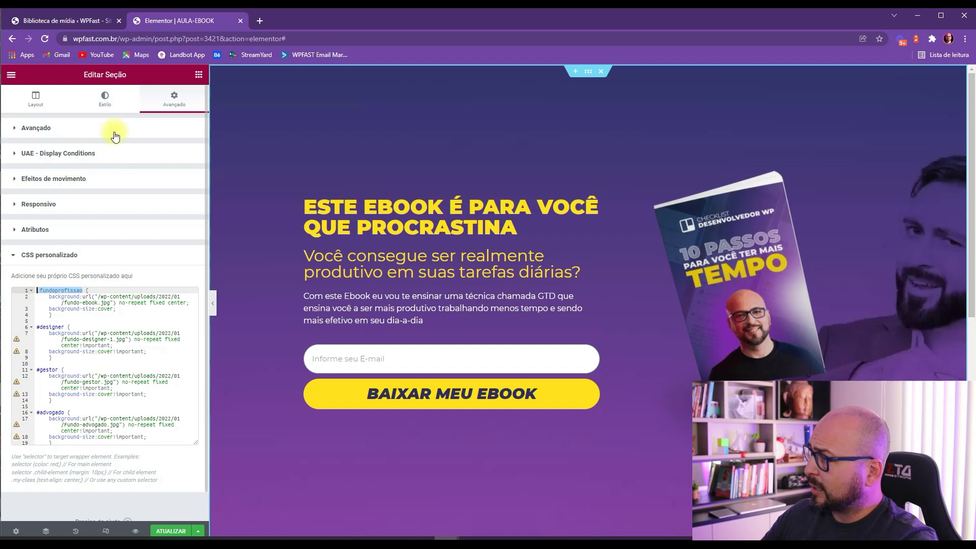
click(41, 128)
double_click(147, 275)
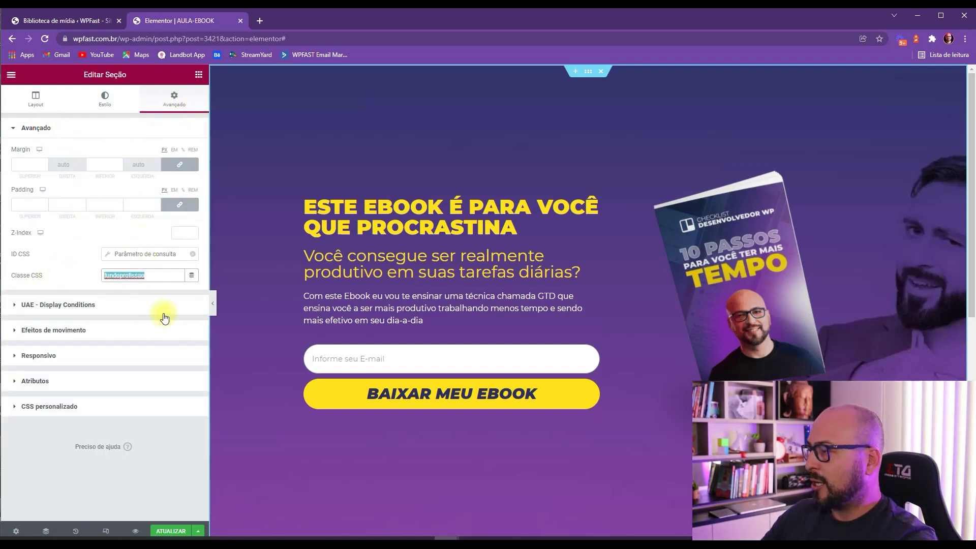
click(51, 406)
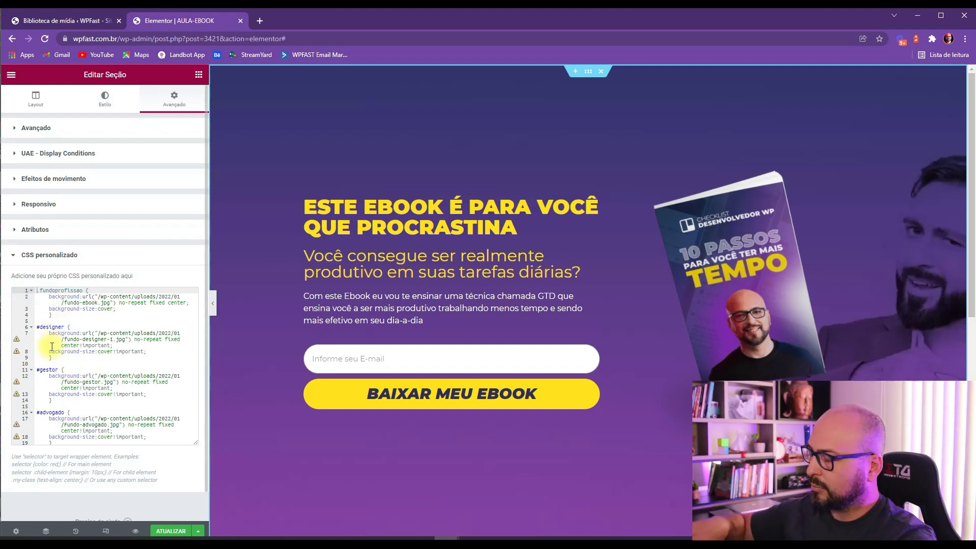
scroll(84, 400, down, 1)
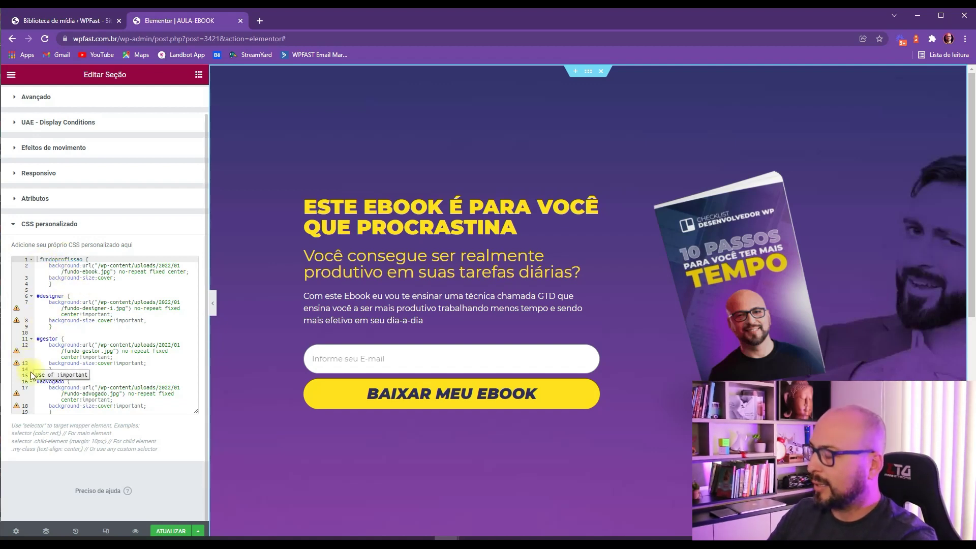
Step: Update the page and open its preview at wpfast.com.br/aula-ebook/ without any query parameters
click(164, 530)
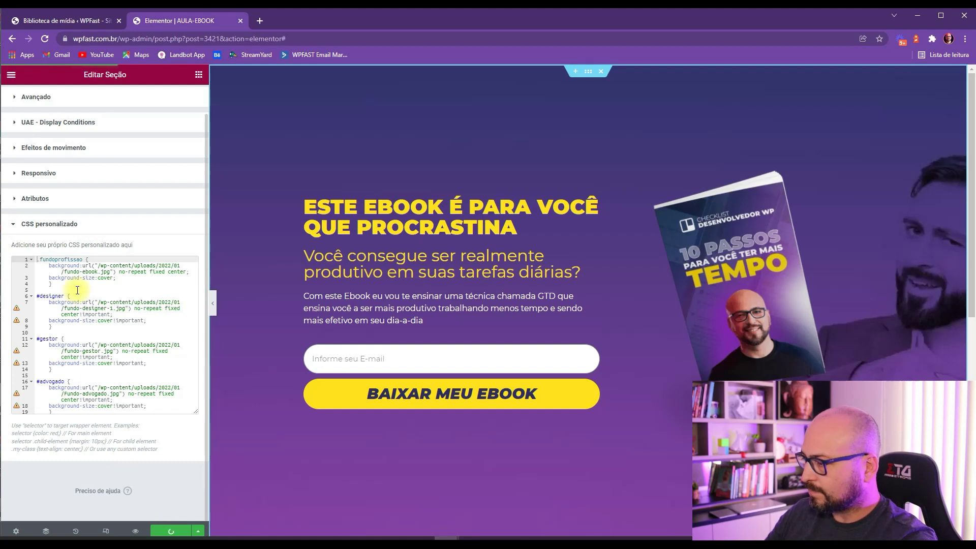
click(135, 532)
drag(156, 38, 920, 44)
key(BackSpace)
key(Return)
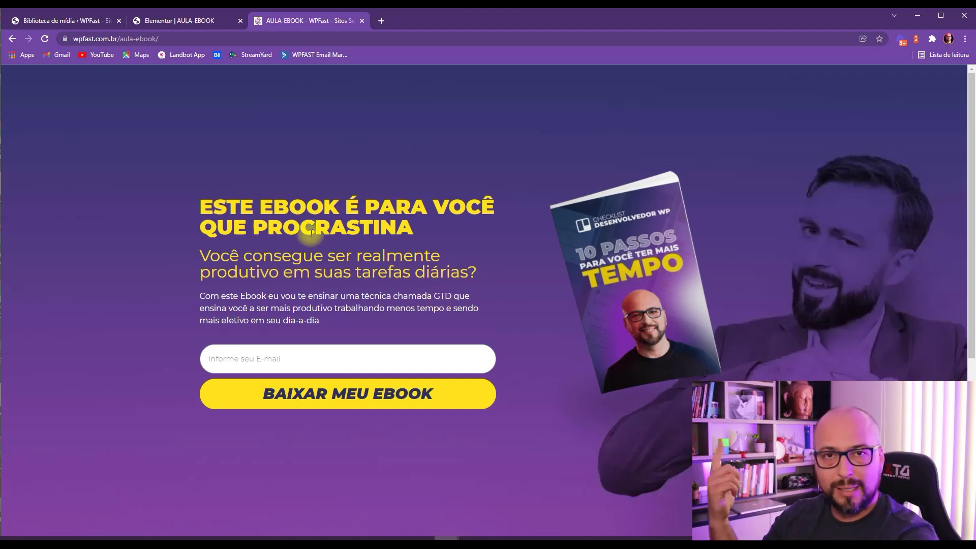
Step: Examine the default page's title and its fixed background, down to the section on what the ebook teaches
click(206, 39)
click(218, 37)
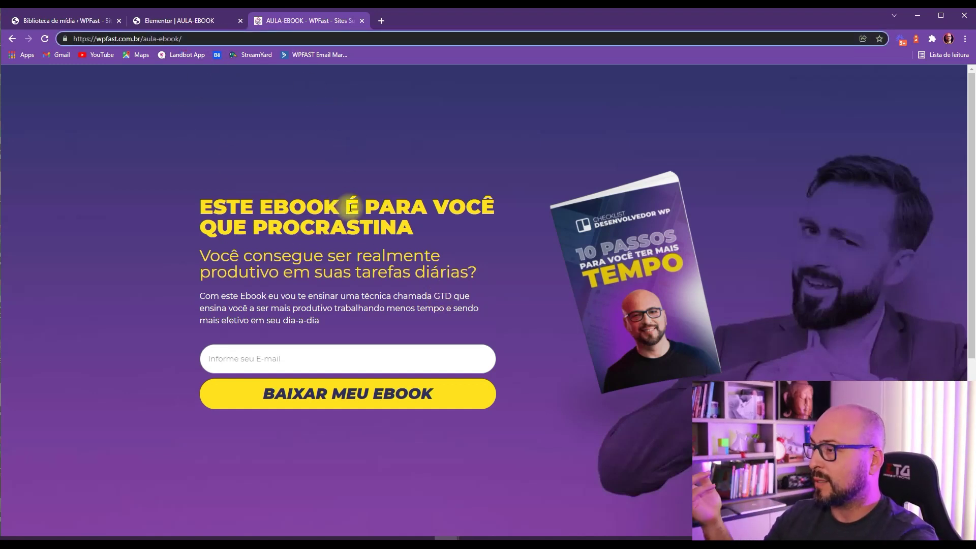
drag(415, 230, 212, 216)
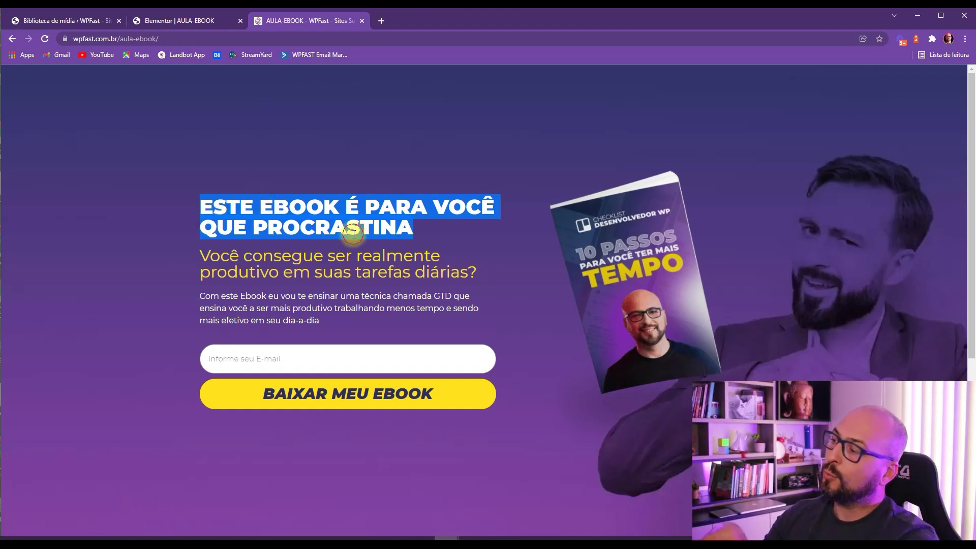
click(396, 229)
drag(407, 227, 205, 207)
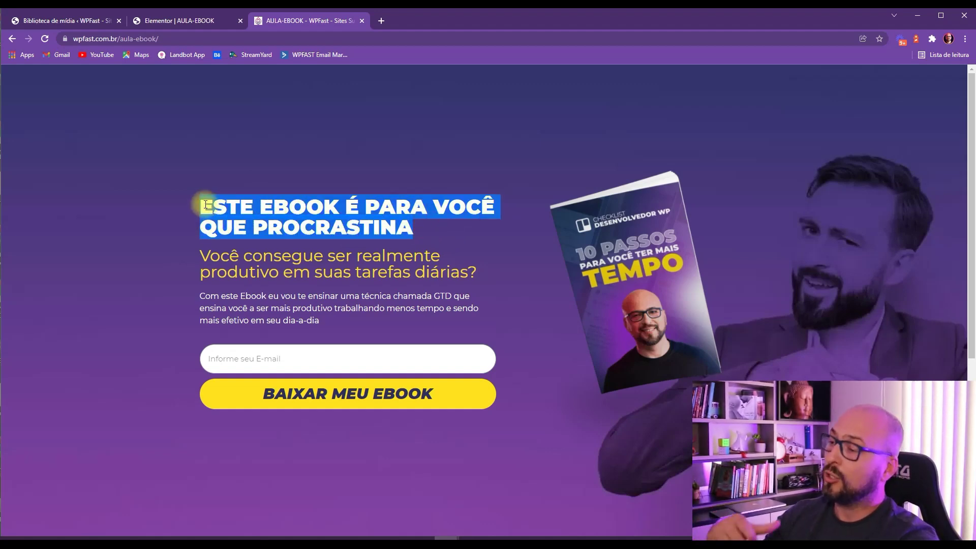
scroll(416, 331, down, 5)
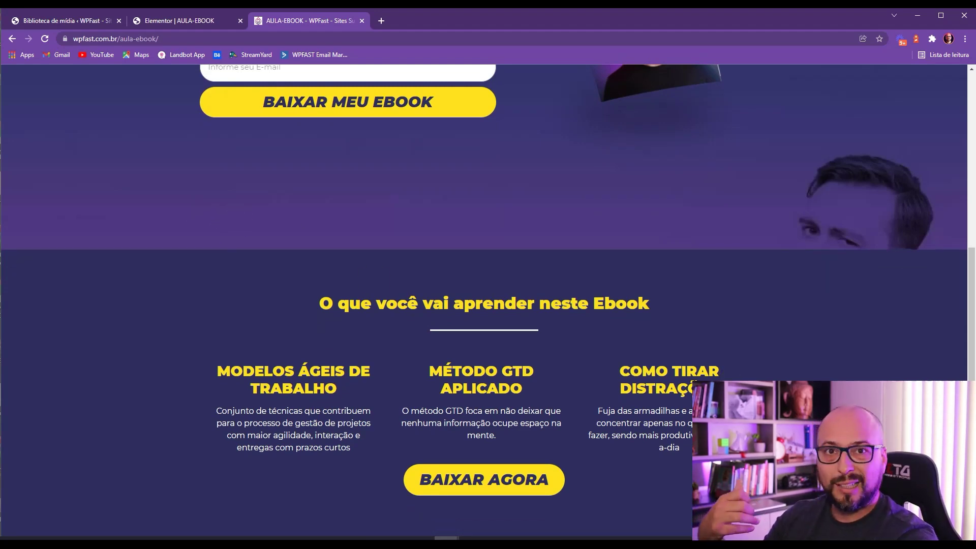
scroll(594, 356, up, 5)
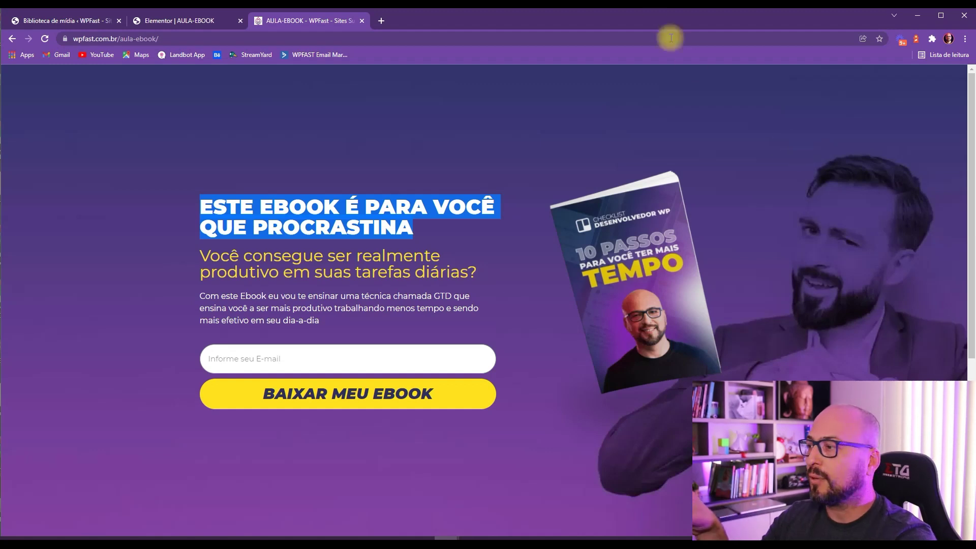
Step: Load the page with ?profissao=designer and check the title's profession and the fixed background image
click(216, 36)
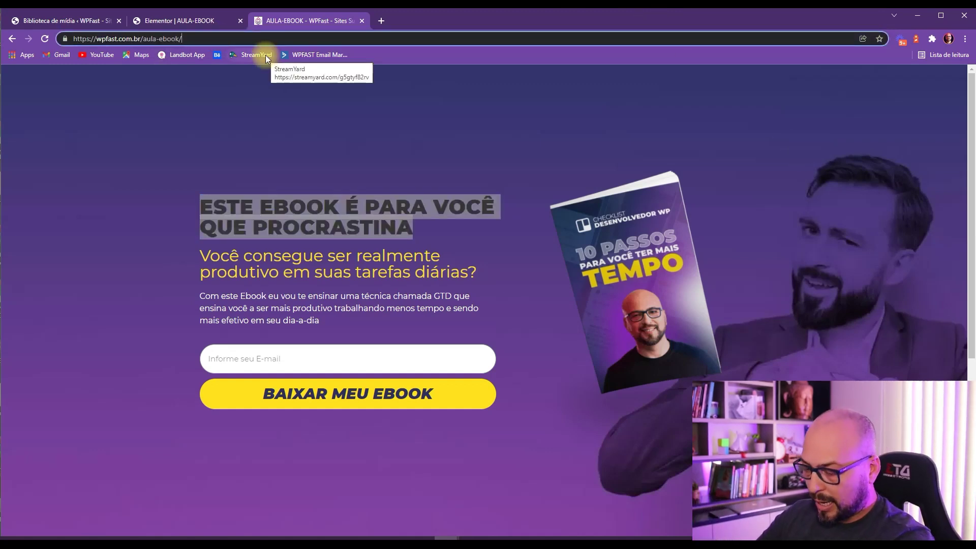
text(?profissao=designer)
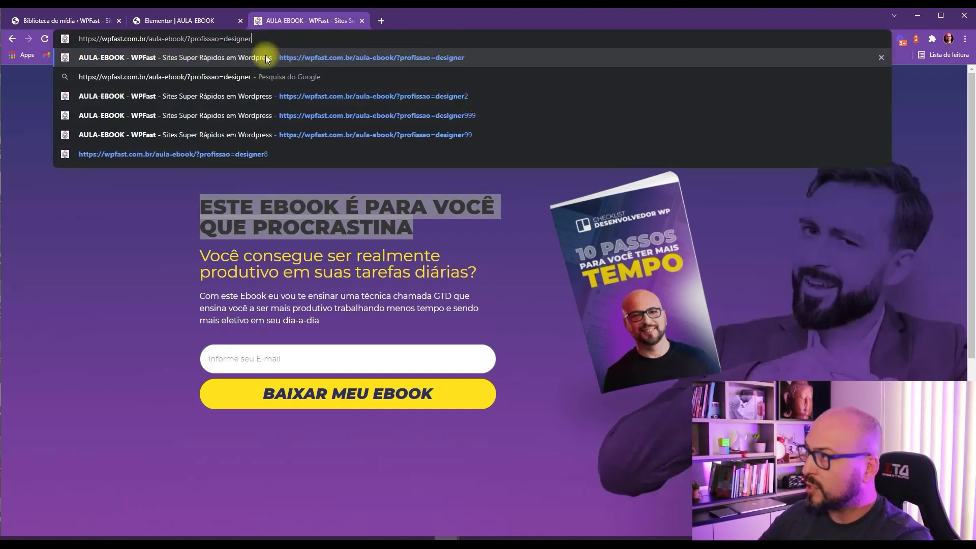
key(Return)
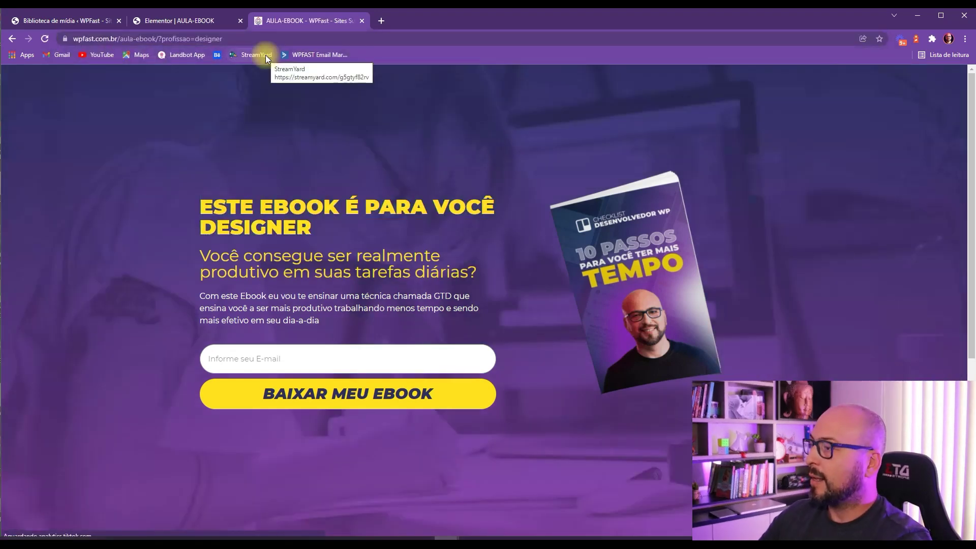
drag(202, 225, 315, 225)
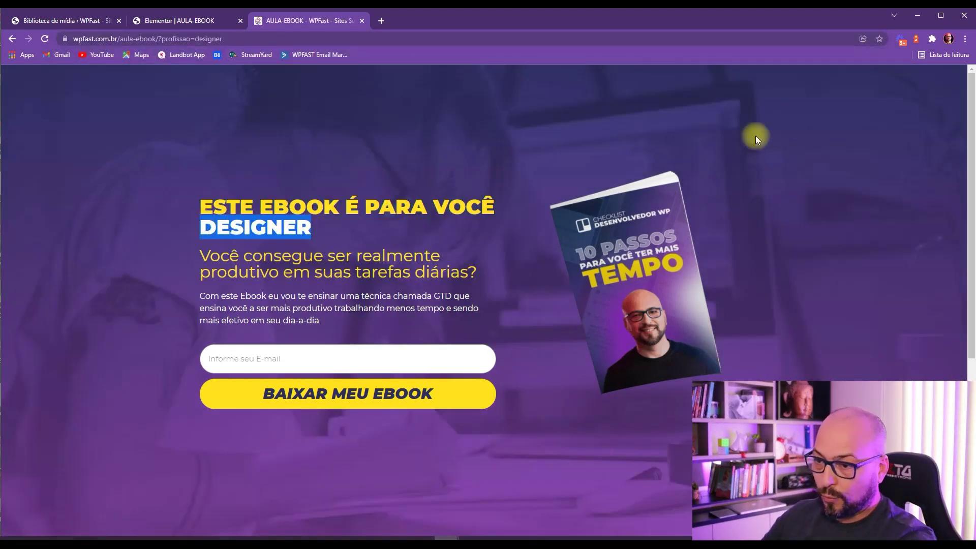
scroll(694, 356, down, 4)
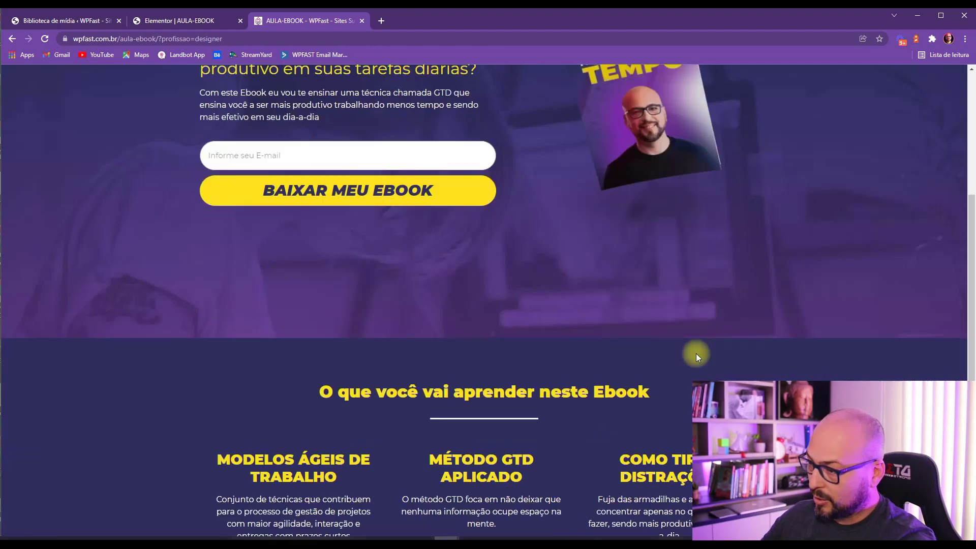
scroll(693, 364, up, 4)
Step: Change the profissao parameter to advogado, reload the page and check its title and fixed background
click(155, 39)
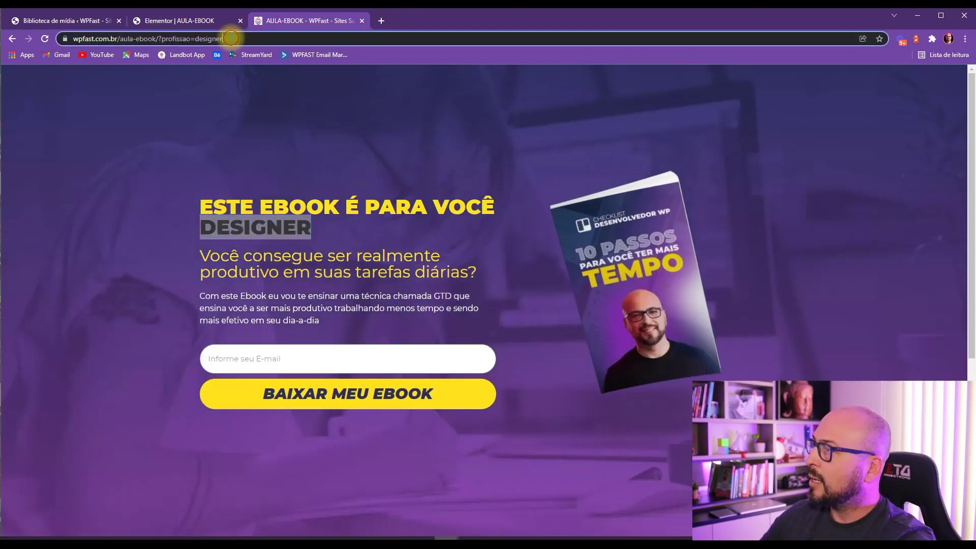
double_click(231, 38)
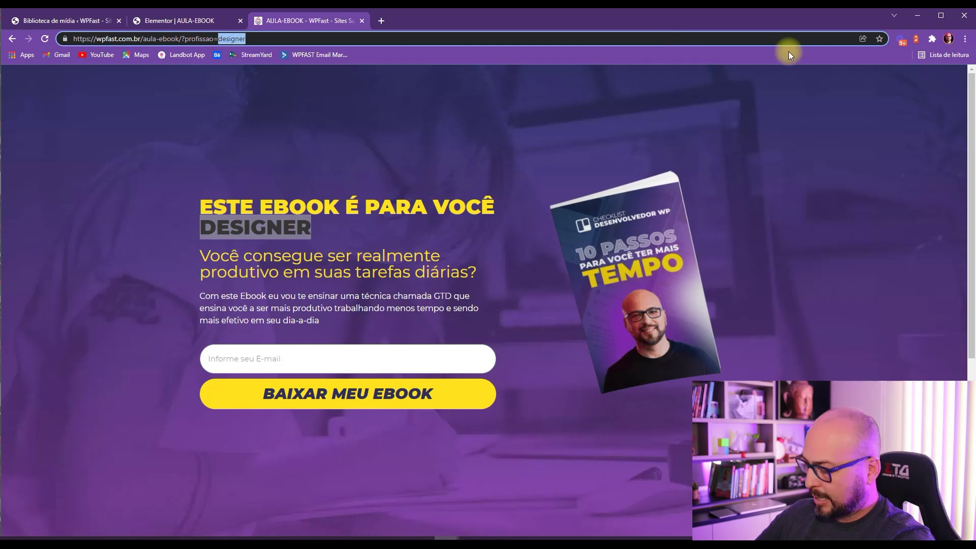
text(advogado)
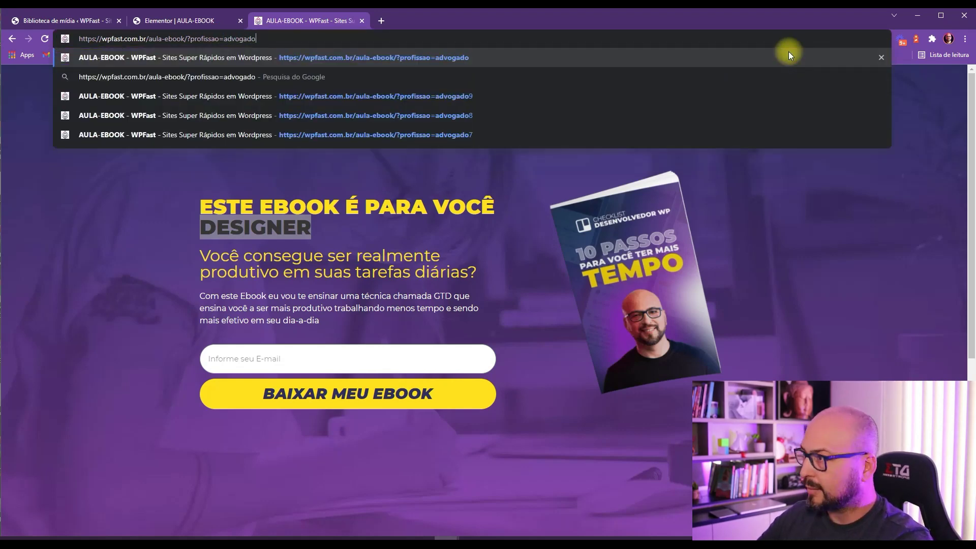
key(Return)
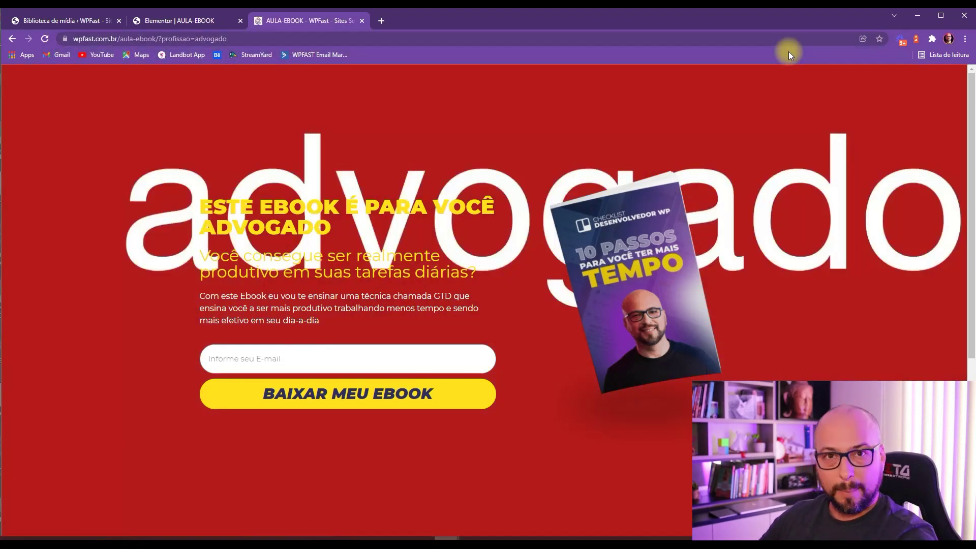
scroll(544, 297, down, 3)
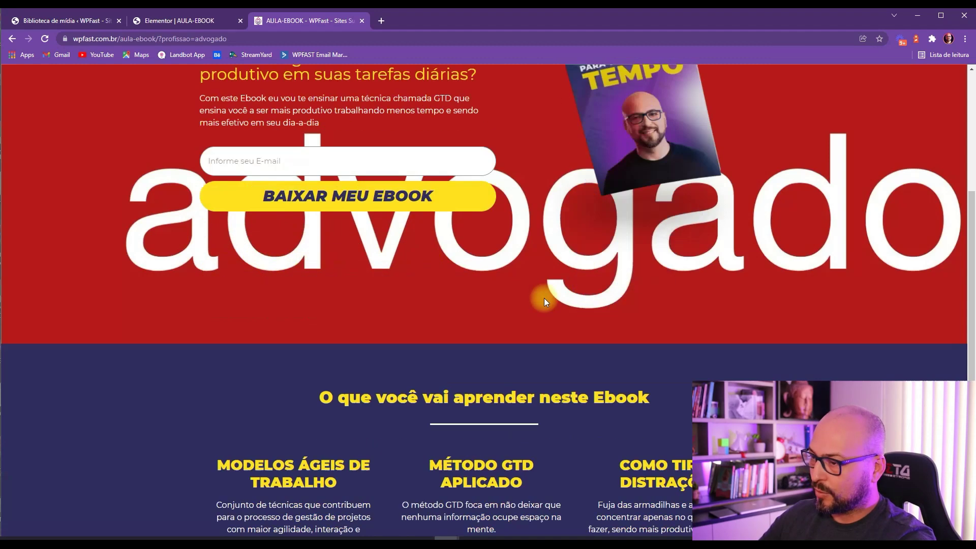
scroll(516, 271, up, 2)
scroll(516, 270, up, 1)
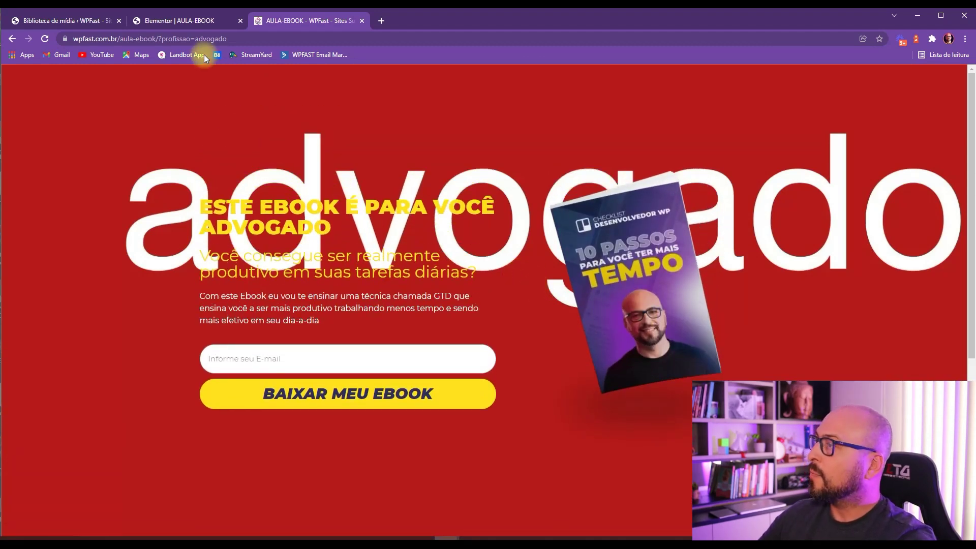
Step: Change the profissao parameter to gestor, load the page and check its title and fixed background image
click(196, 39)
click(196, 39)
drag(219, 39, 644, 37)
text(gestor)
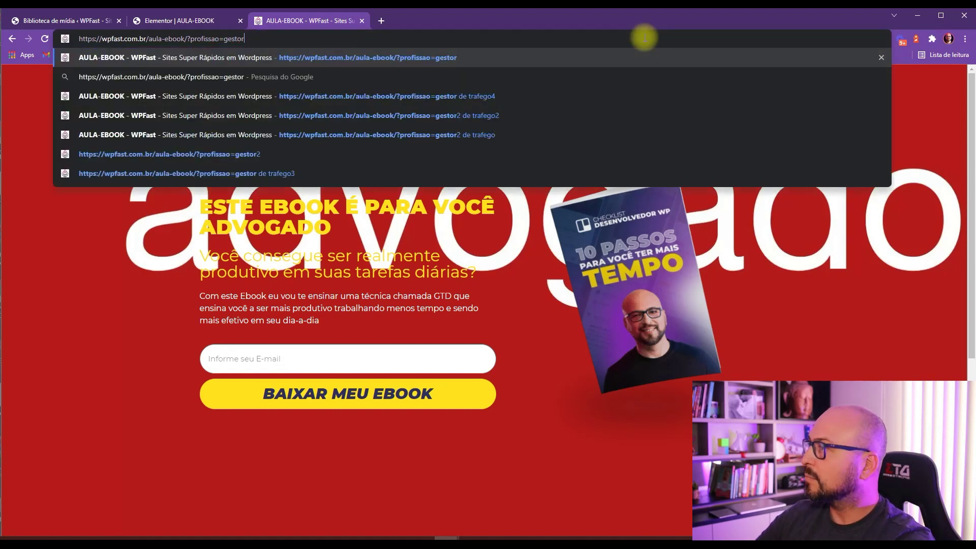
key(Return)
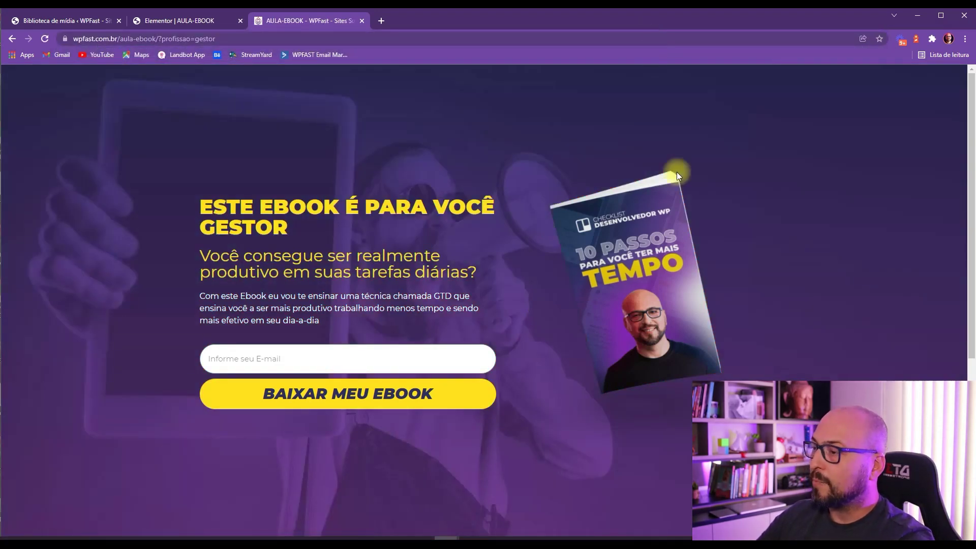
scroll(566, 370, down, 4)
scroll(568, 355, up, 4)
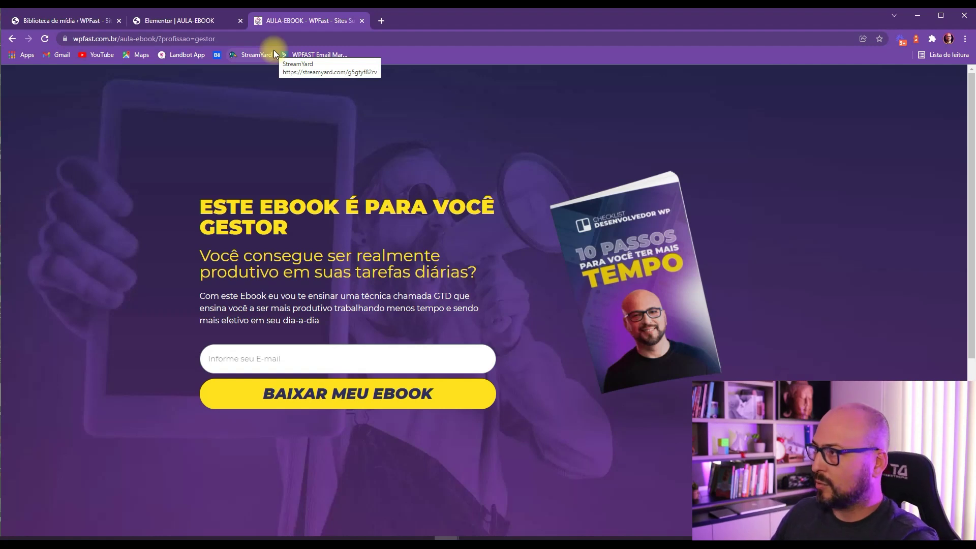
Step: Extend the profissao parameter to "gestor de trafego", load the page and check the encoded spaces in the URL against the title
click(237, 38)
key(End)
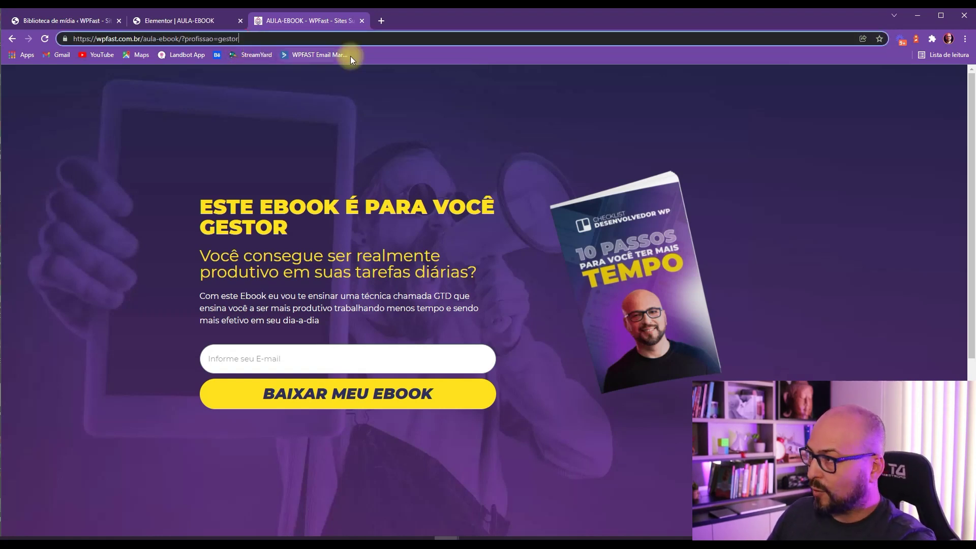
text(de trafegp)
key(BackSpace)
text(o)
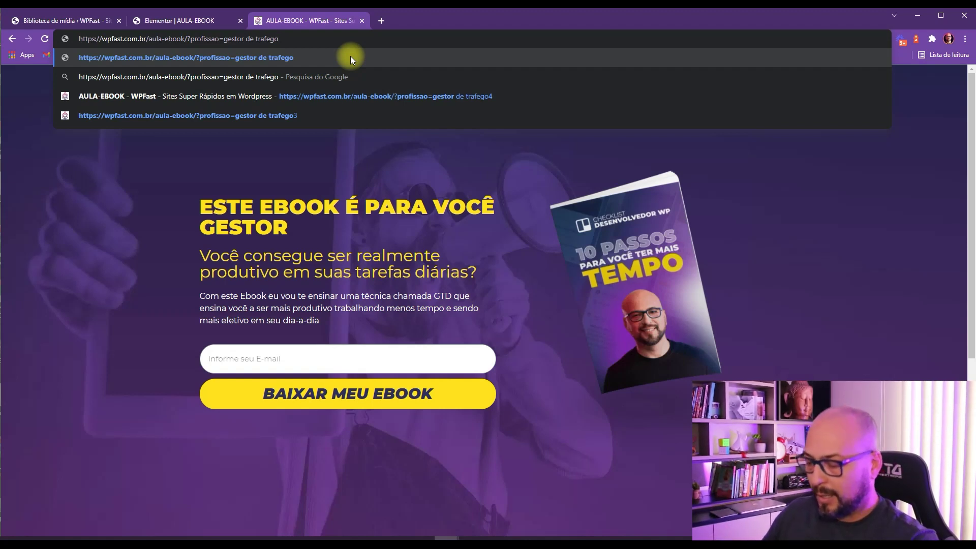
click(349, 57)
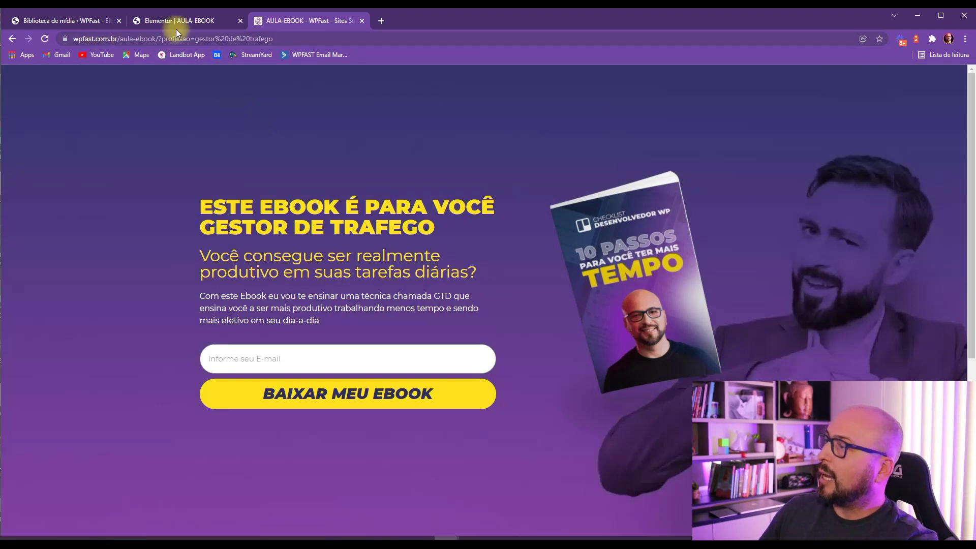
drag(198, 38, 252, 38)
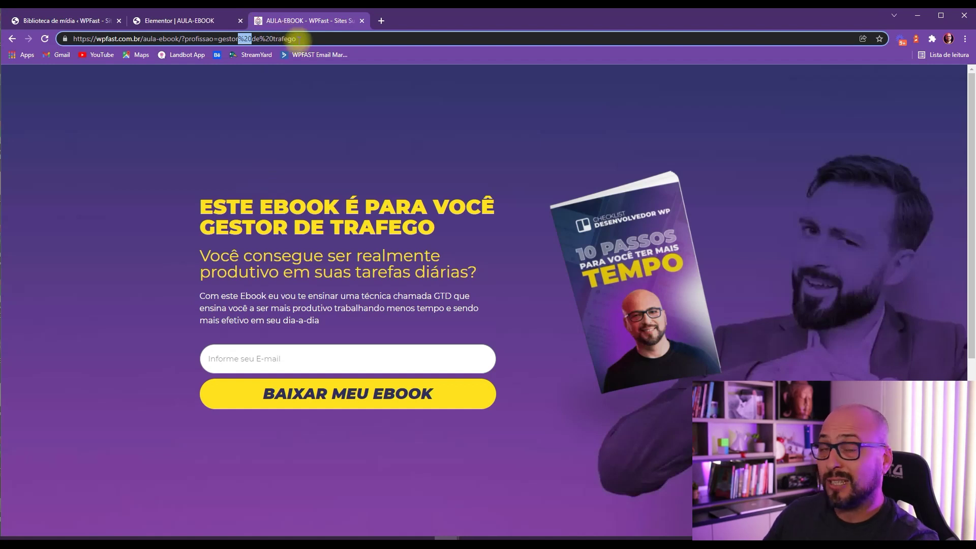
drag(199, 227, 436, 229)
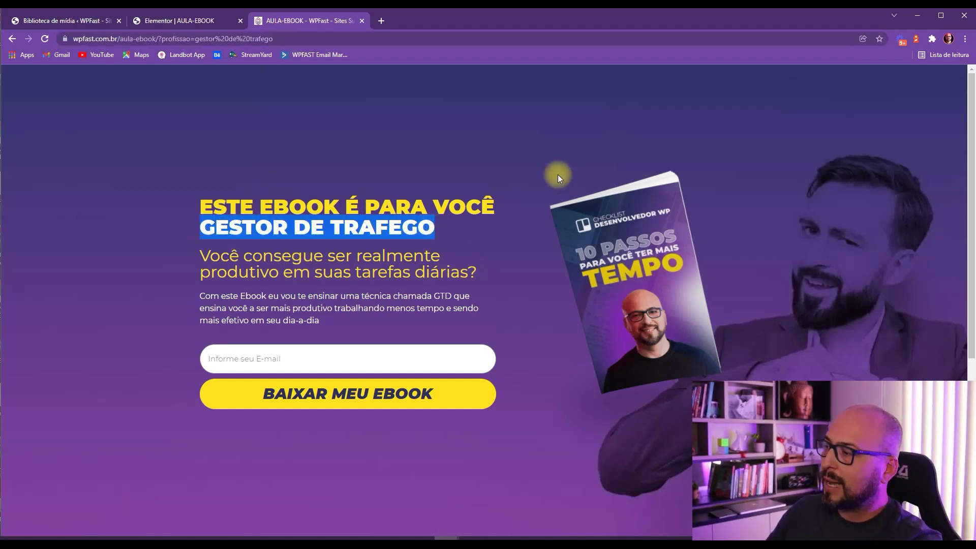
click(283, 233)
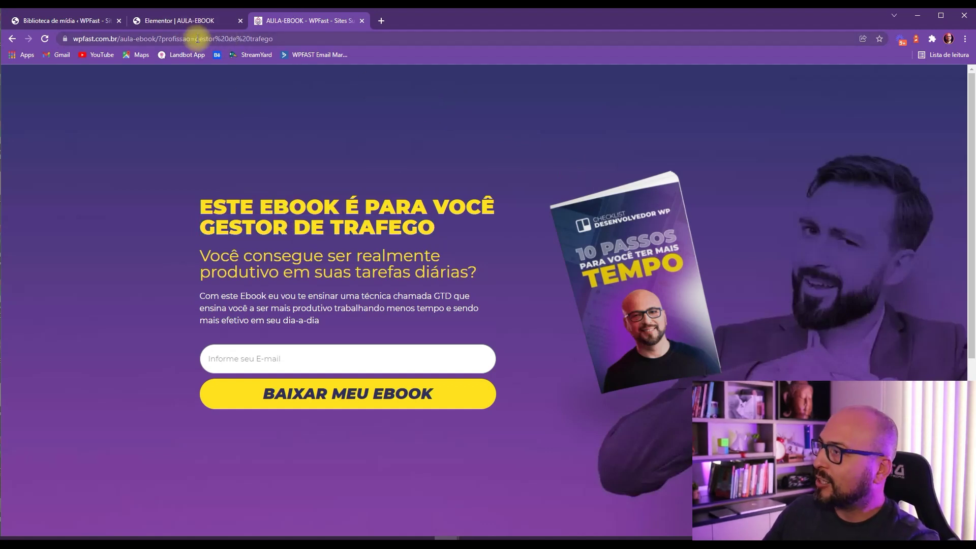
Step: Remove the encoded "de trafego" part from the profissao value and reload the page with gestor only
drag(195, 39, 215, 40)
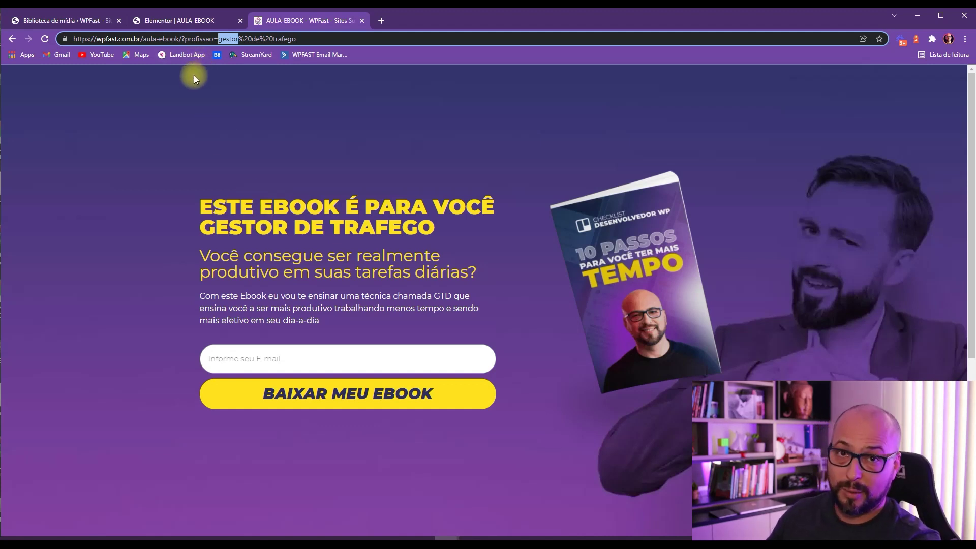
click(238, 38)
drag(238, 39, 405, 40)
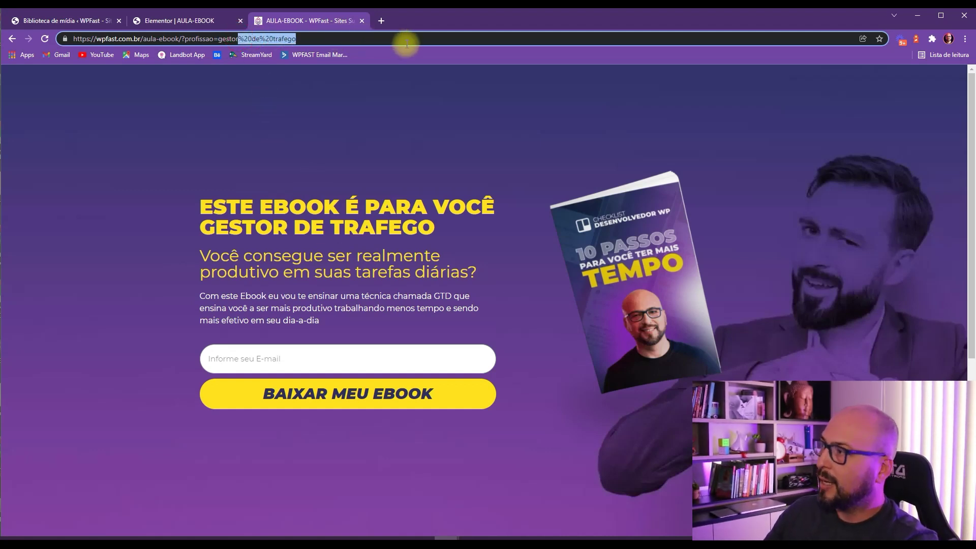
key(BackSpace)
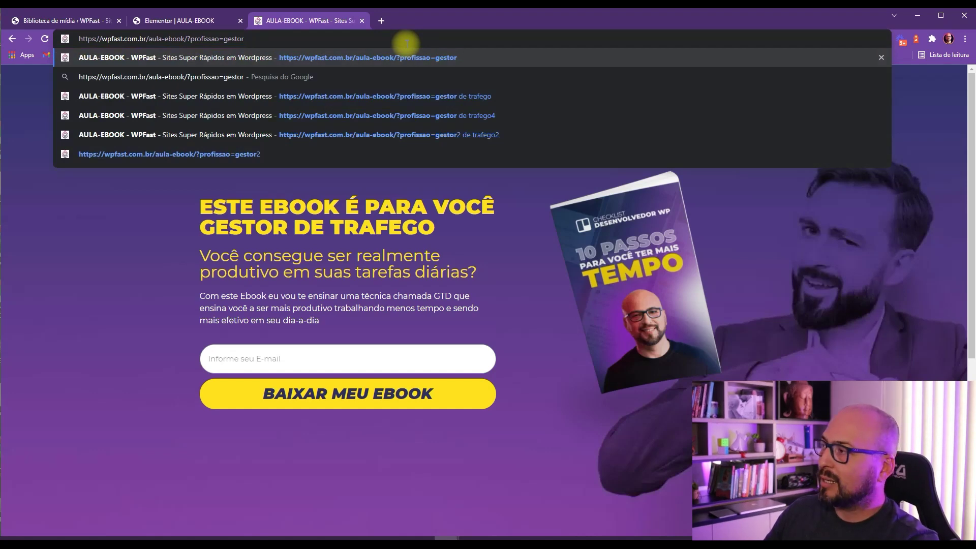
key(Return)
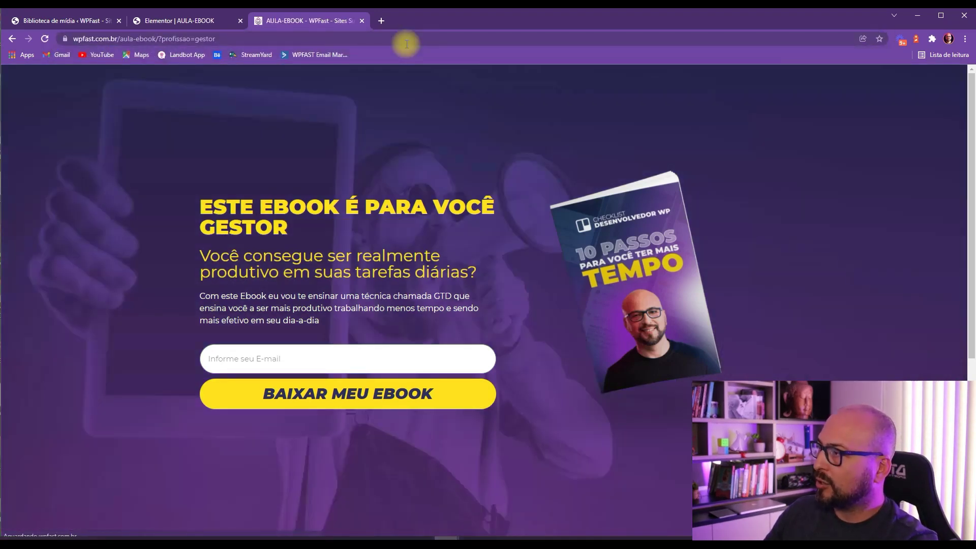
Step: Load the page with profissao=dentista and check the profession in the title, the background and the description paragraph
double_click(203, 38)
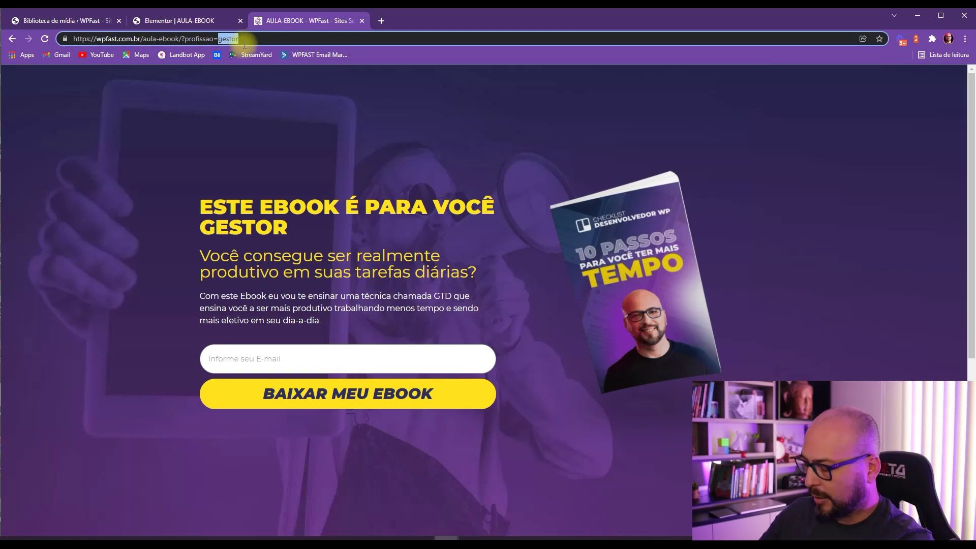
text(dentista)
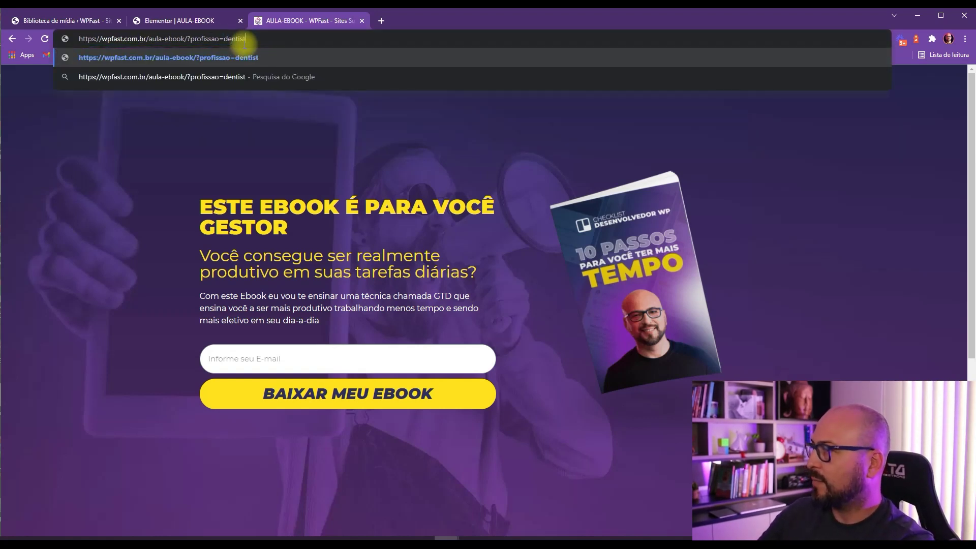
key(Return)
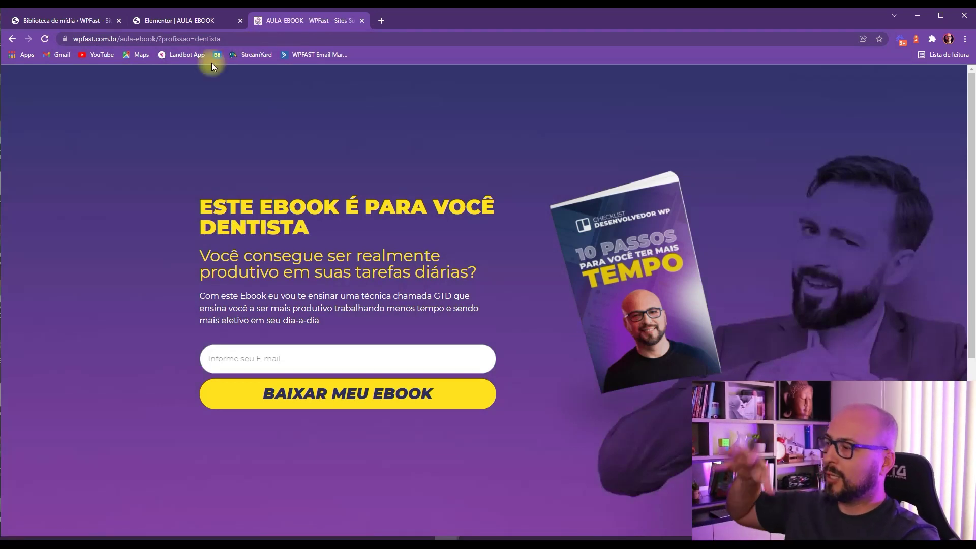
drag(201, 228, 303, 230)
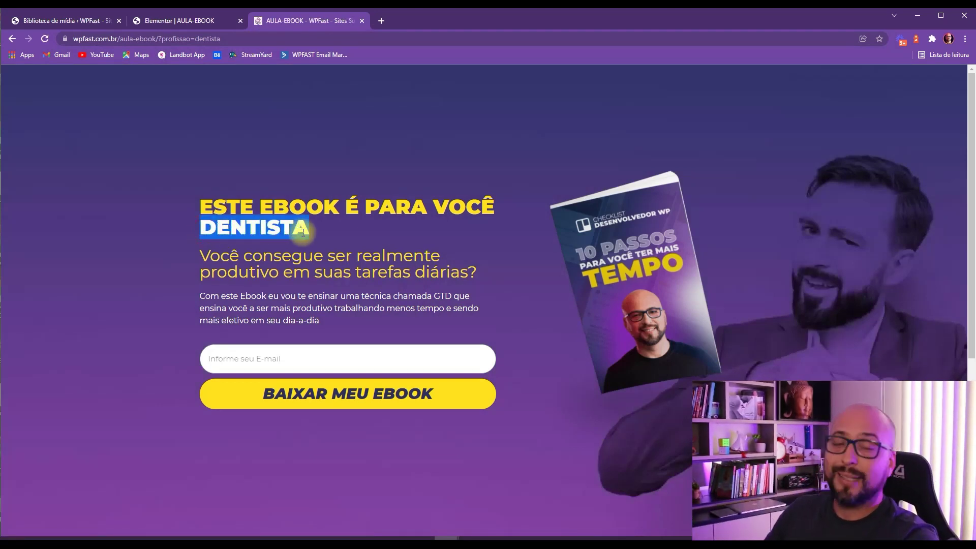
click(256, 252)
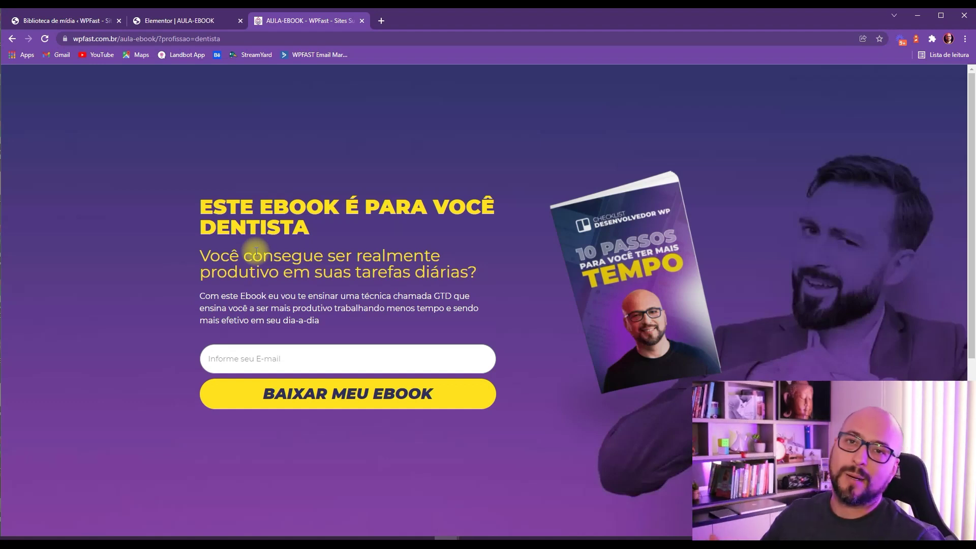
drag(201, 294, 323, 321)
click(355, 318)
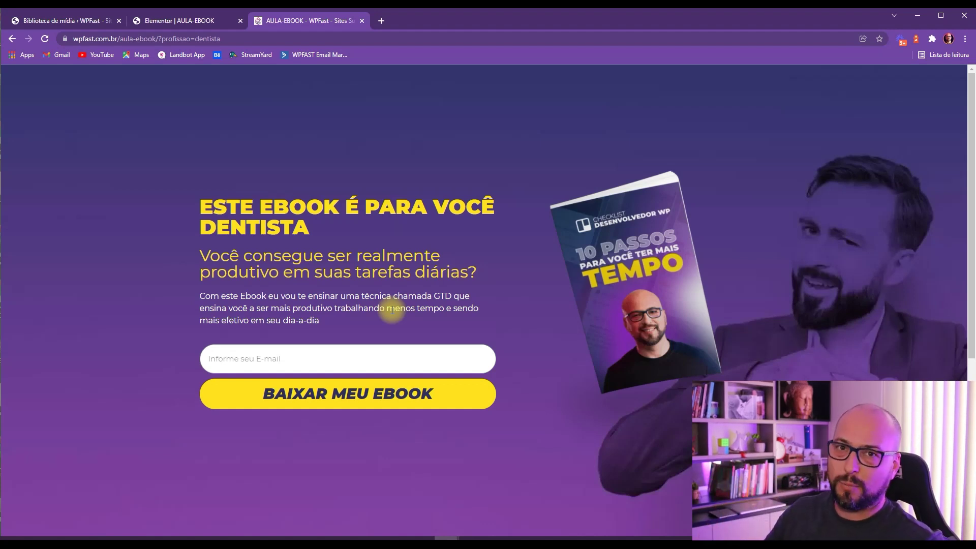
Step: Open the page address for editing at its profissao value
click(233, 38)
click(238, 38)
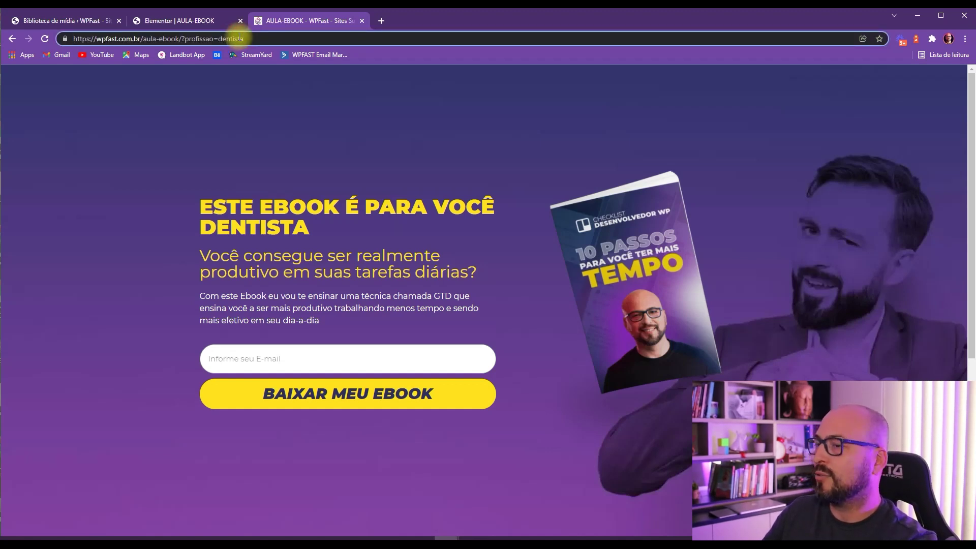